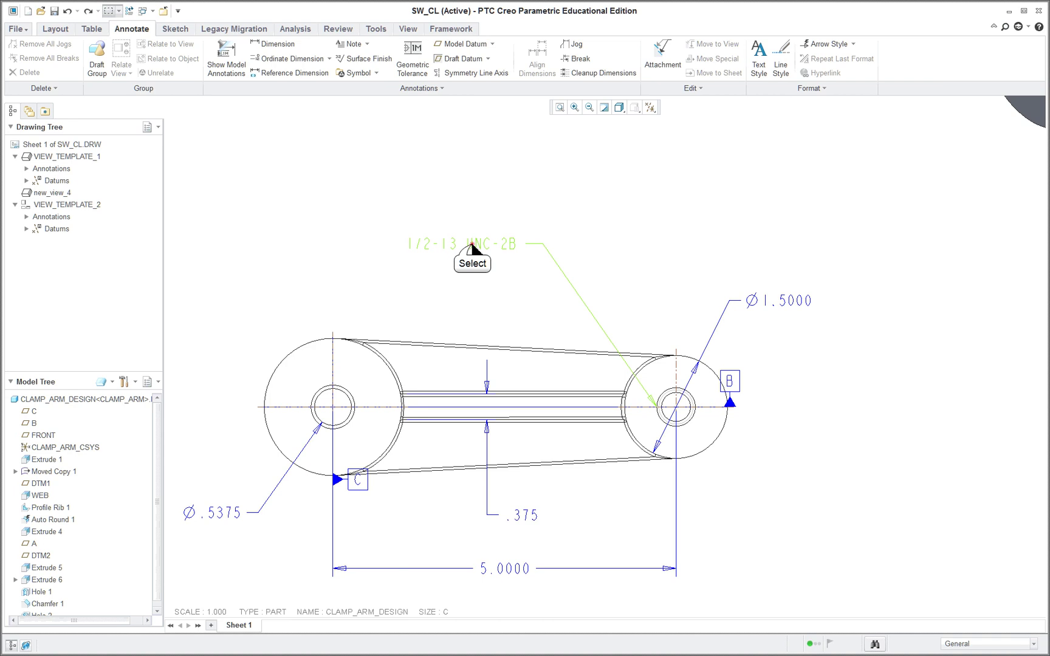
Convert the 1/2-13 UNC-2B thread note to a normal leader on the right hub's hole, placed above the part.
{"action": "left_click", "coordinate": [505, 246]}
{"action": "left_click", "coordinate": [657, 407]}
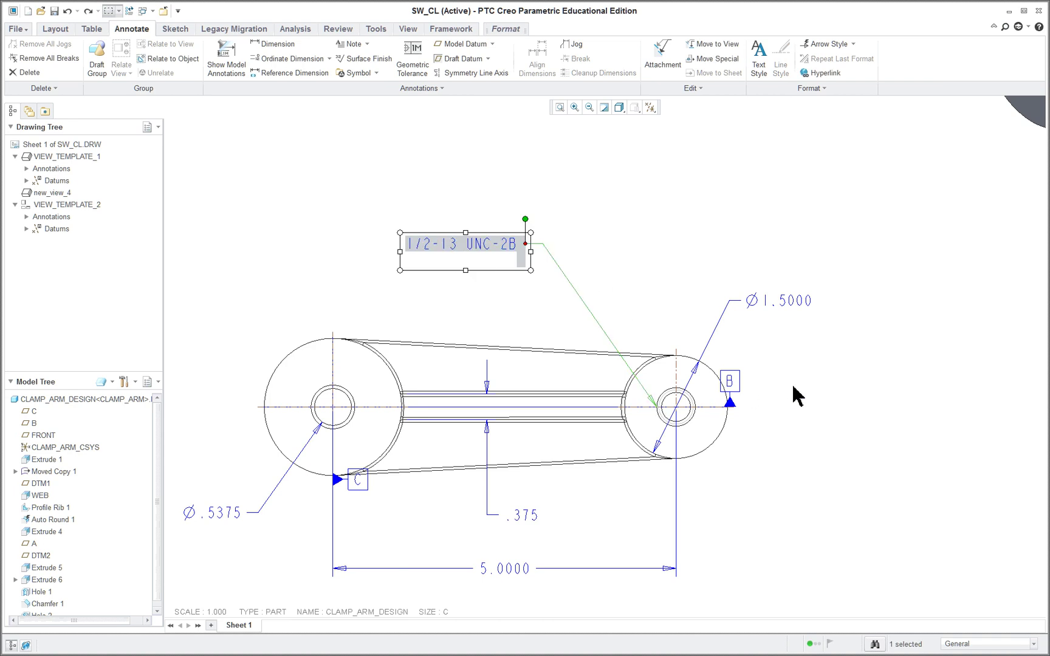
{"action": "scroll", "coordinate": [735, 413], "scroll_direction": "up", "scroll_amount": 1}
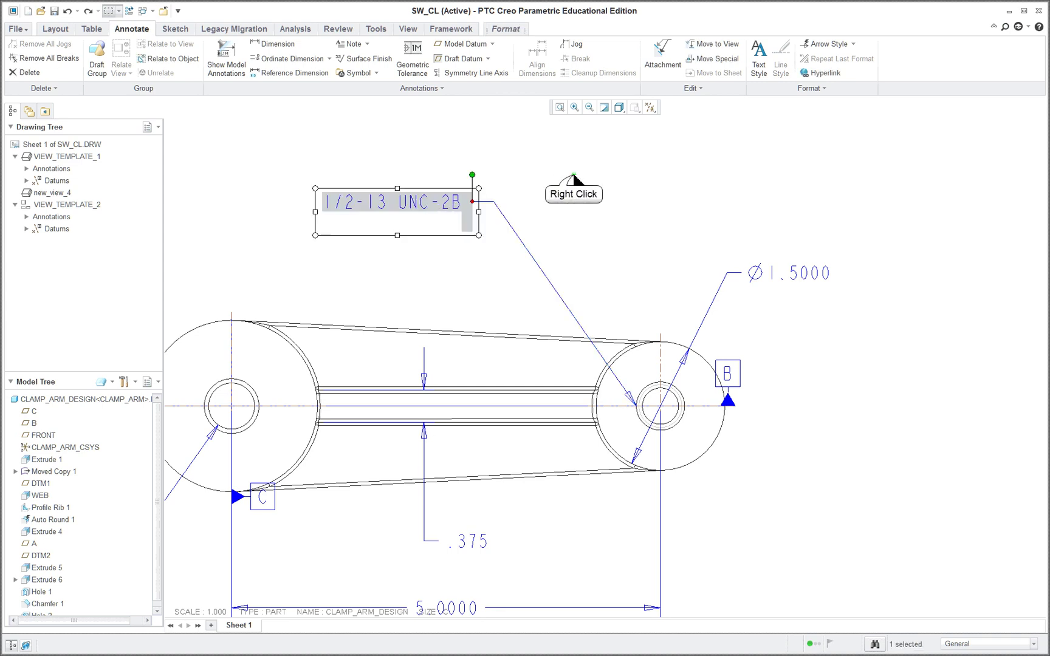
{"action": "right_click", "coordinate": [572, 177]}
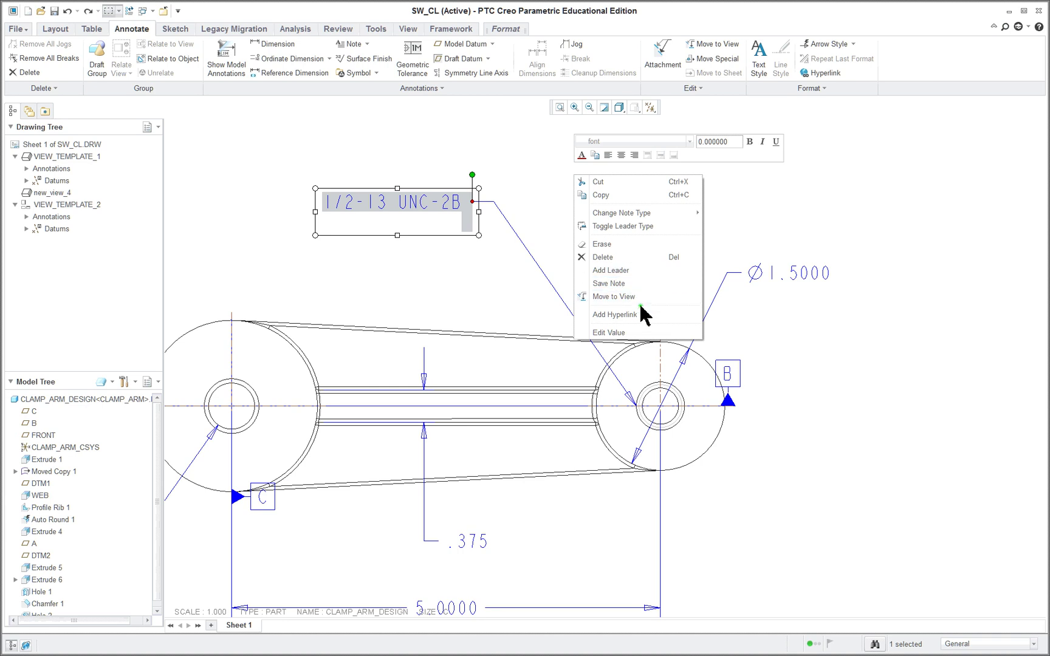
{"action": "mouse_move", "coordinate": [643, 228]}
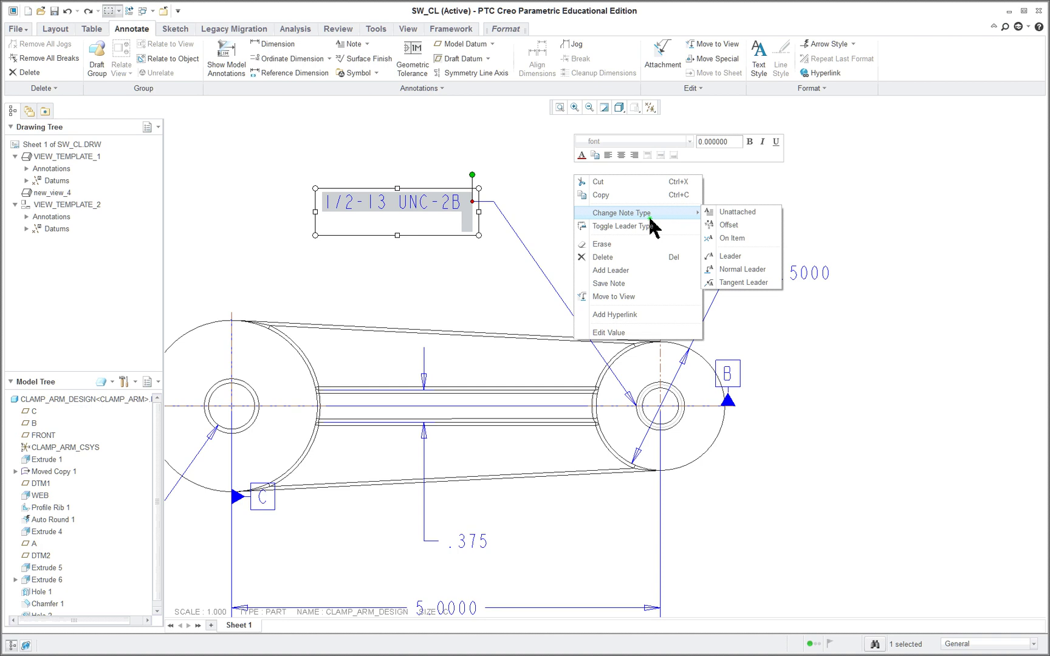
{"action": "left_click", "coordinate": [743, 270]}
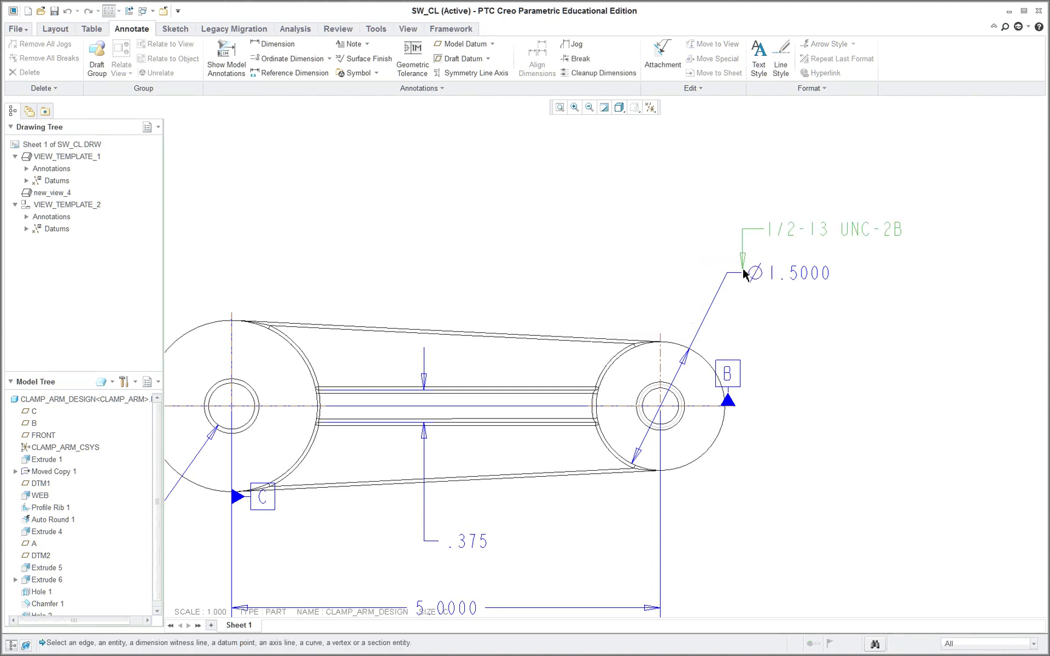
{"action": "left_click", "coordinate": [644, 392]}
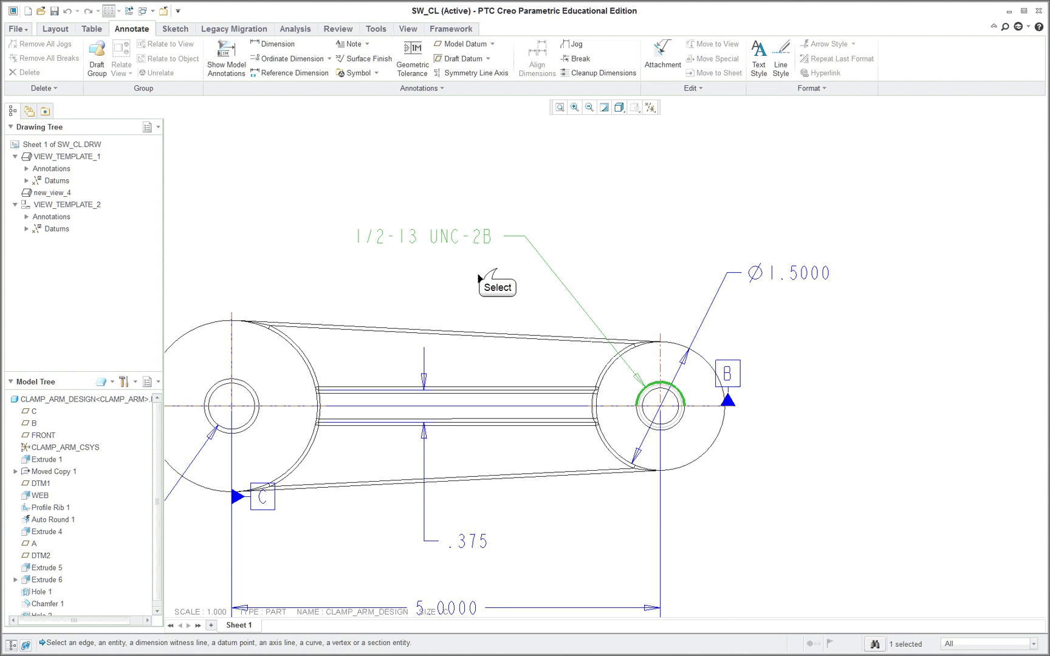
{"action": "left_click", "coordinate": [496, 273]}
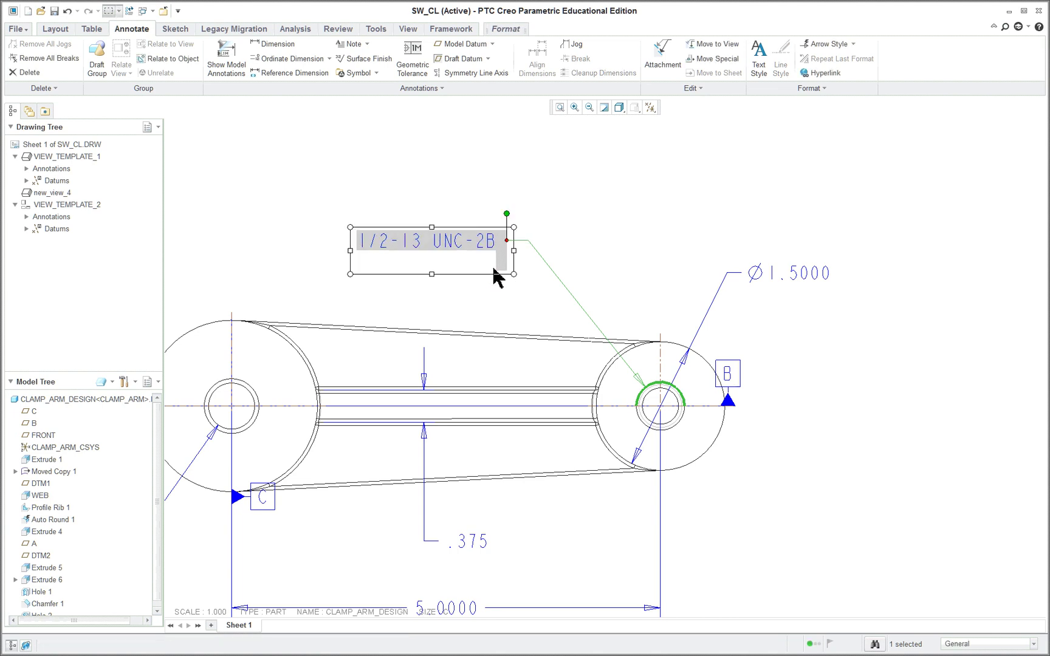
{"action": "left_click", "coordinate": [576, 210]}
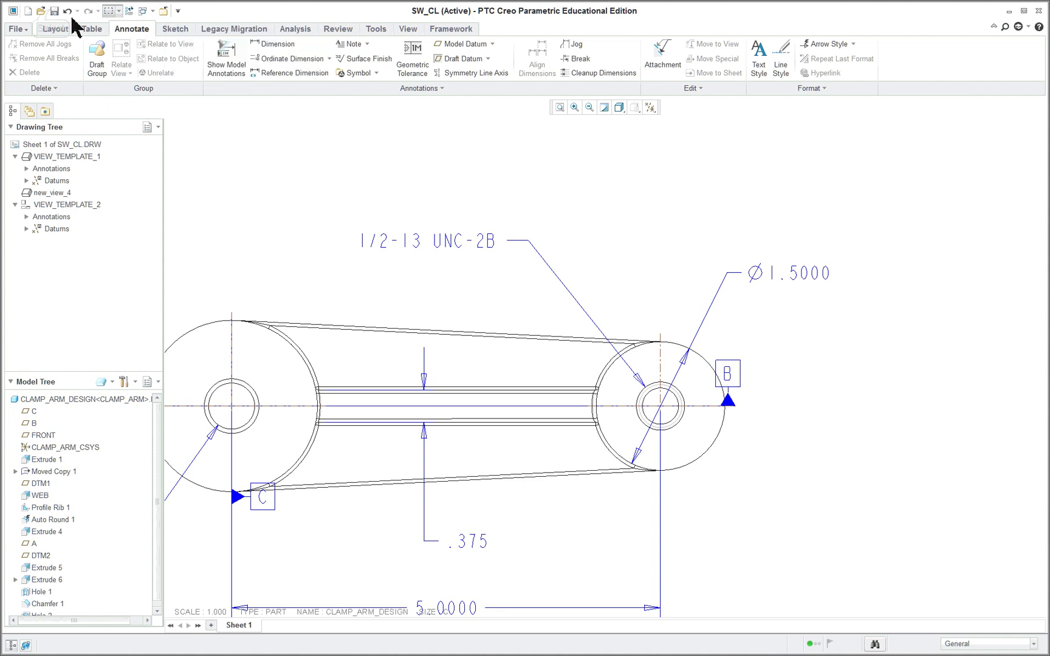
Save and close the SW_CL drawing.
{"action": "left_click", "coordinate": [54, 11]}
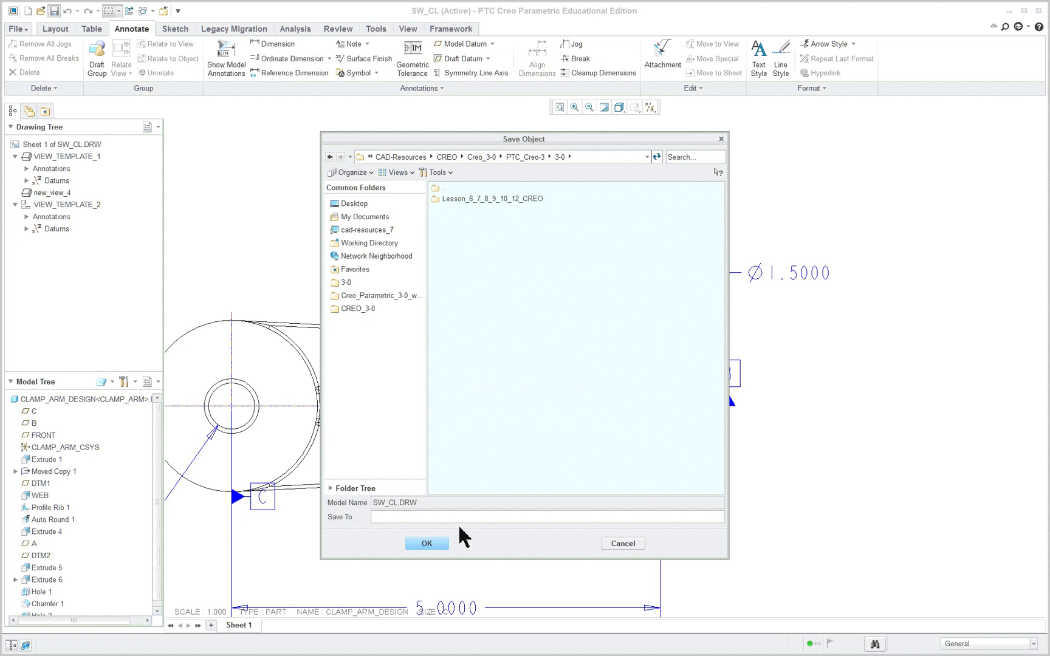
{"action": "left_click", "coordinate": [428, 543]}
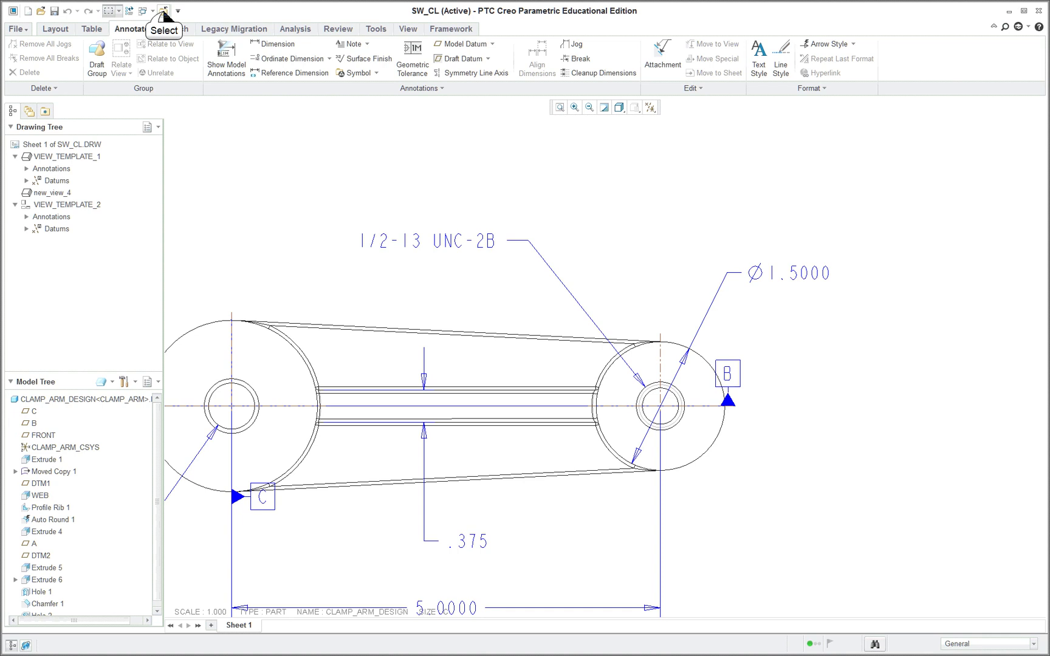
{"action": "left_click", "coordinate": [164, 11]}
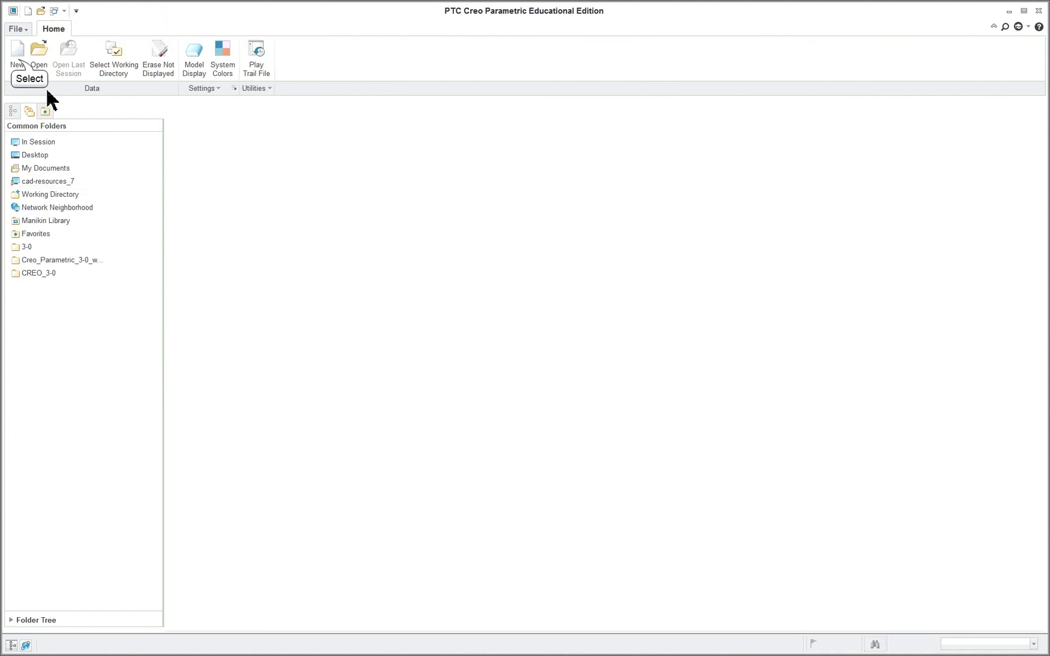
Create a new drawing named cl_foot using the b_drawing template.
{"action": "left_click", "coordinate": [18, 59]}
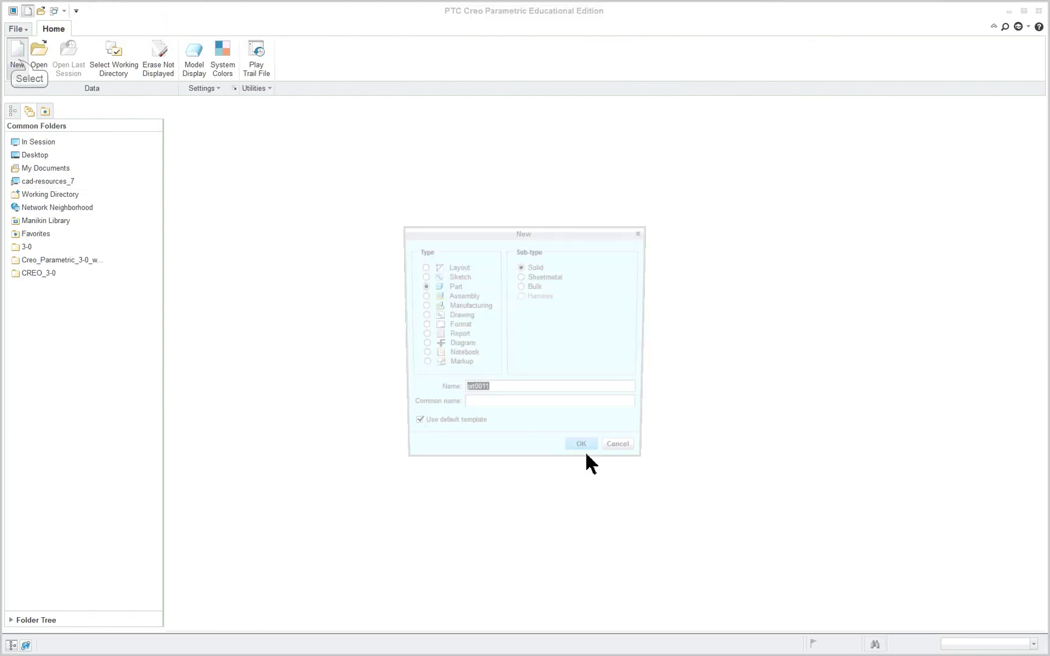
{"action": "left_click", "coordinate": [460, 315]}
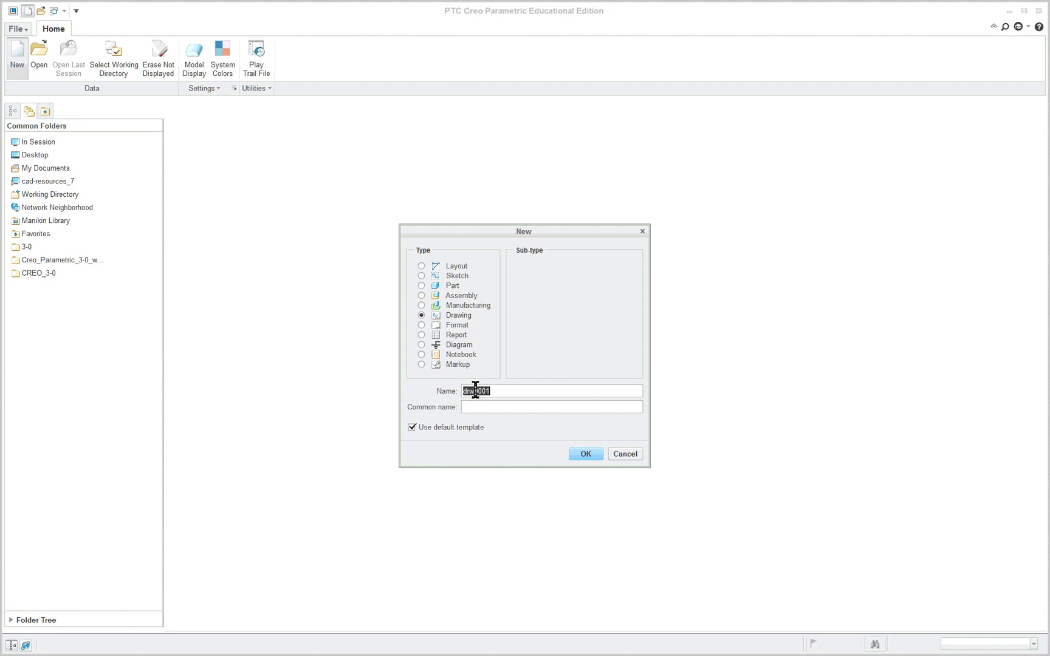
{"action": "type", "text": "cl_foot"}
{"action": "left_click", "coordinate": [586, 454]}
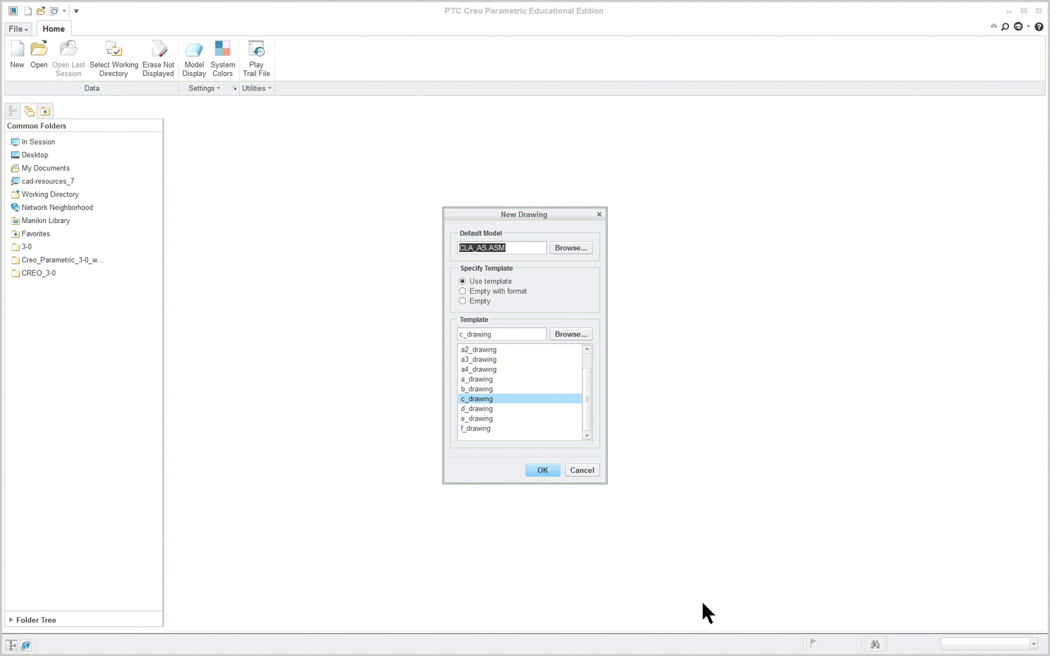
{"action": "key", "text": "alt+Tab"}
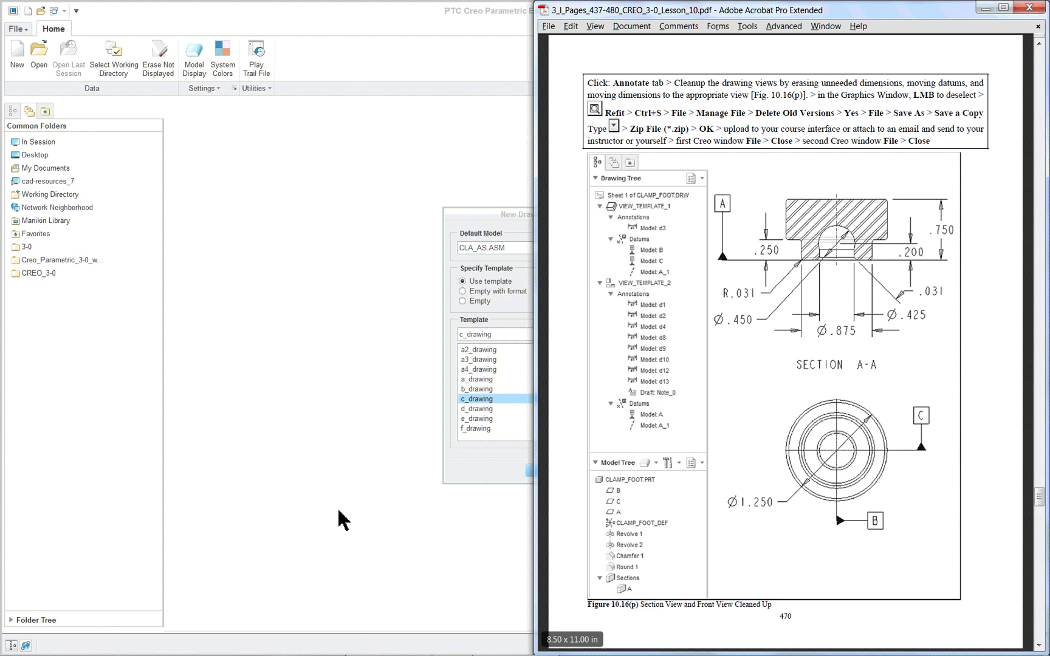
{"action": "left_click", "coordinate": [486, 447]}
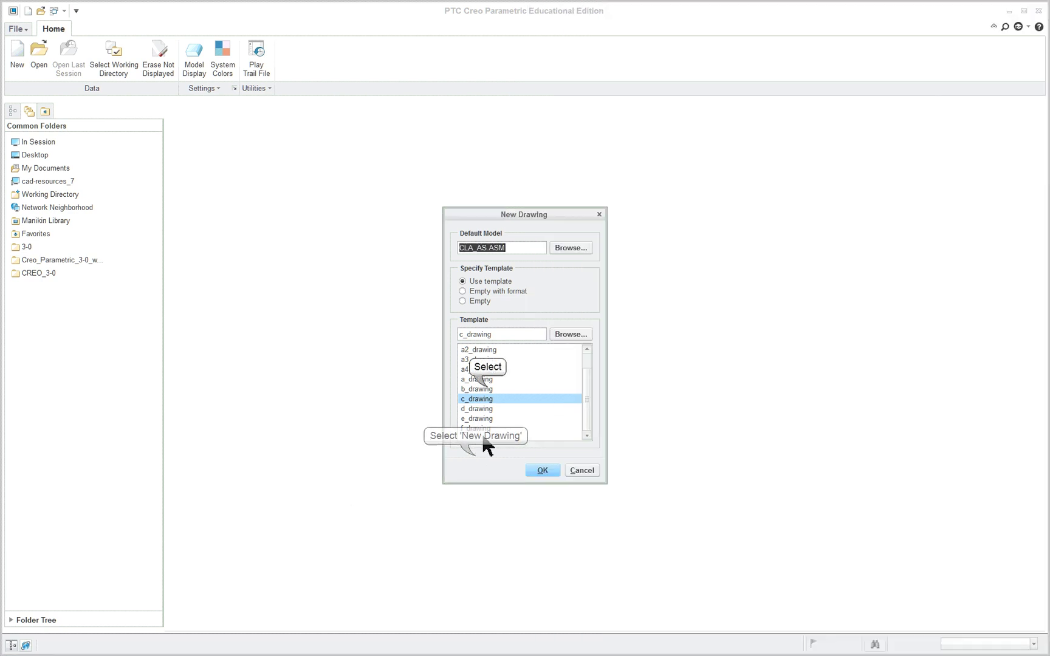
{"action": "left_click", "coordinate": [485, 389]}
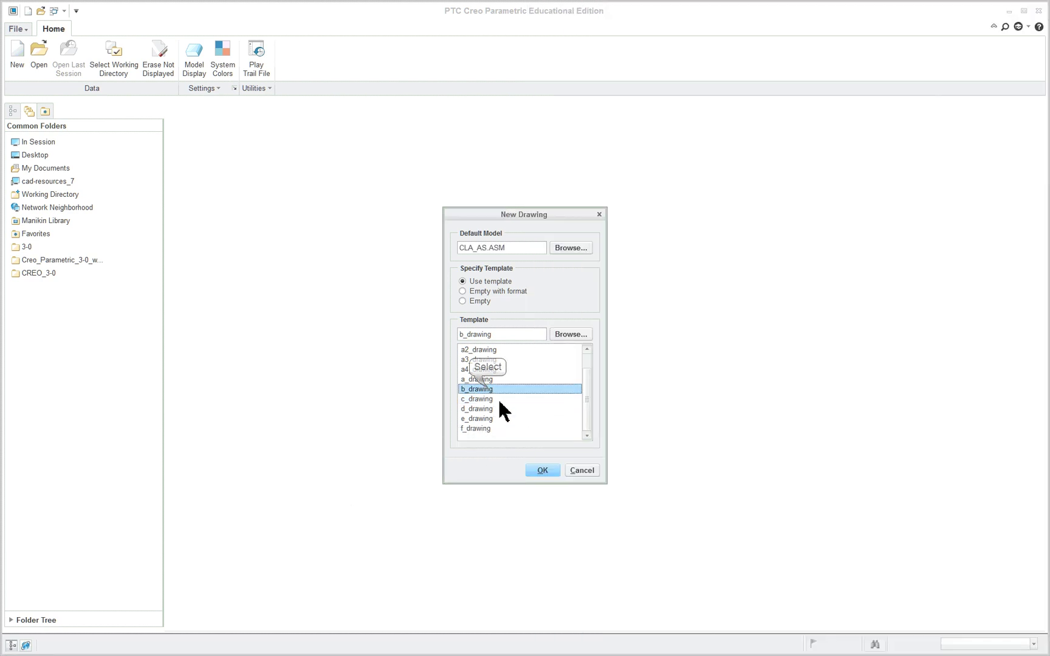
{"action": "left_click", "coordinate": [541, 470]}
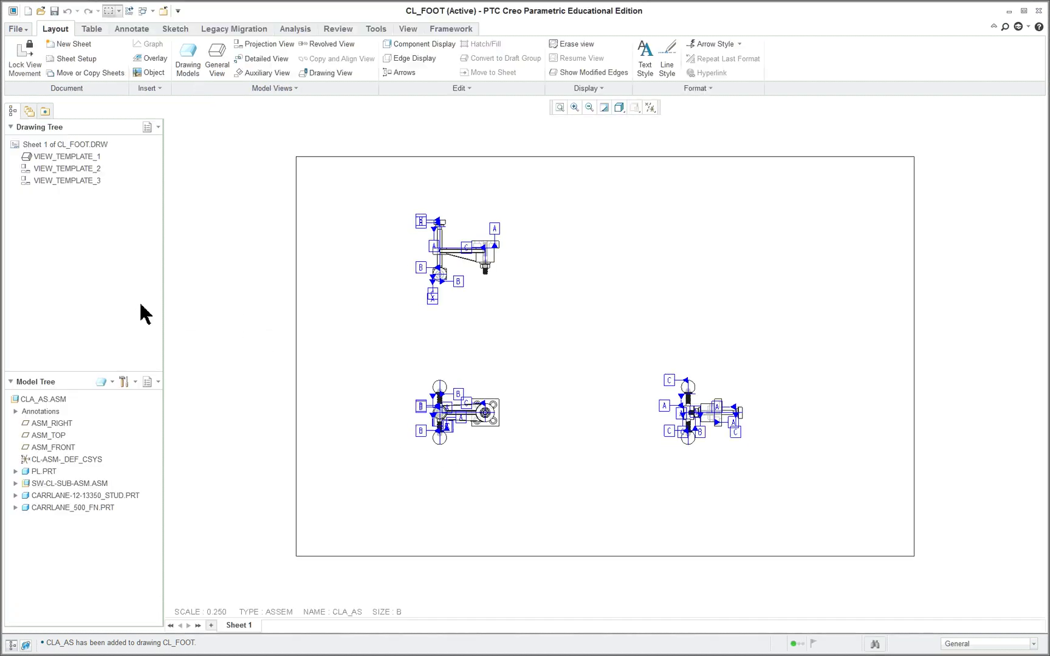
Close CL_FOOT, erase not-displayed objects from the session, and bring up File Open.
{"action": "scroll", "coordinate": [705, 352], "scroll_direction": "up", "scroll_amount": 2}
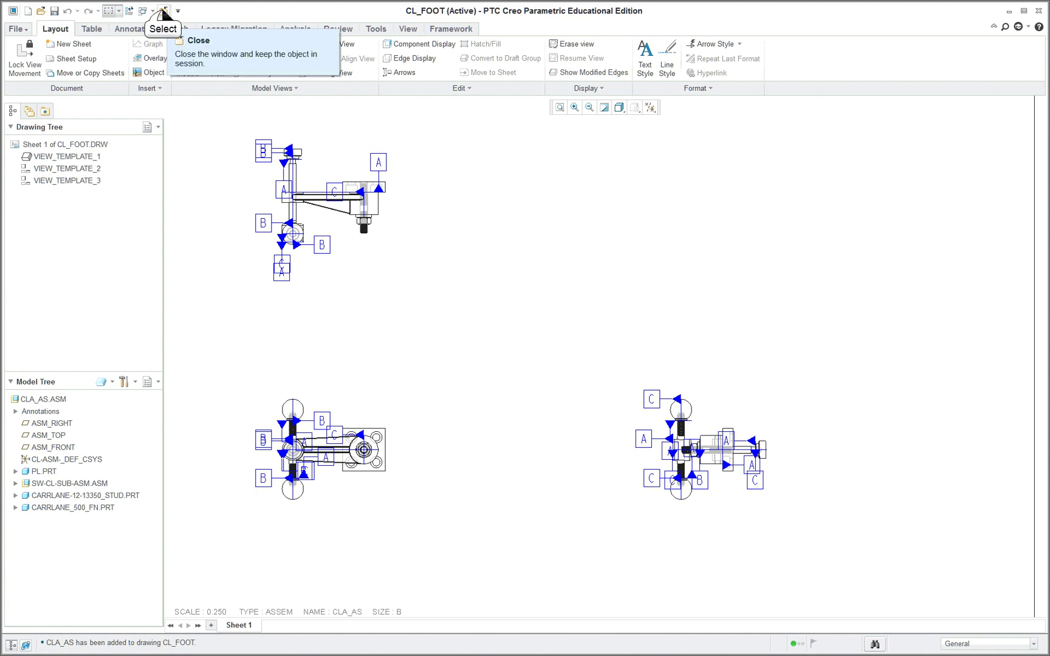
{"action": "left_click", "coordinate": [163, 11]}
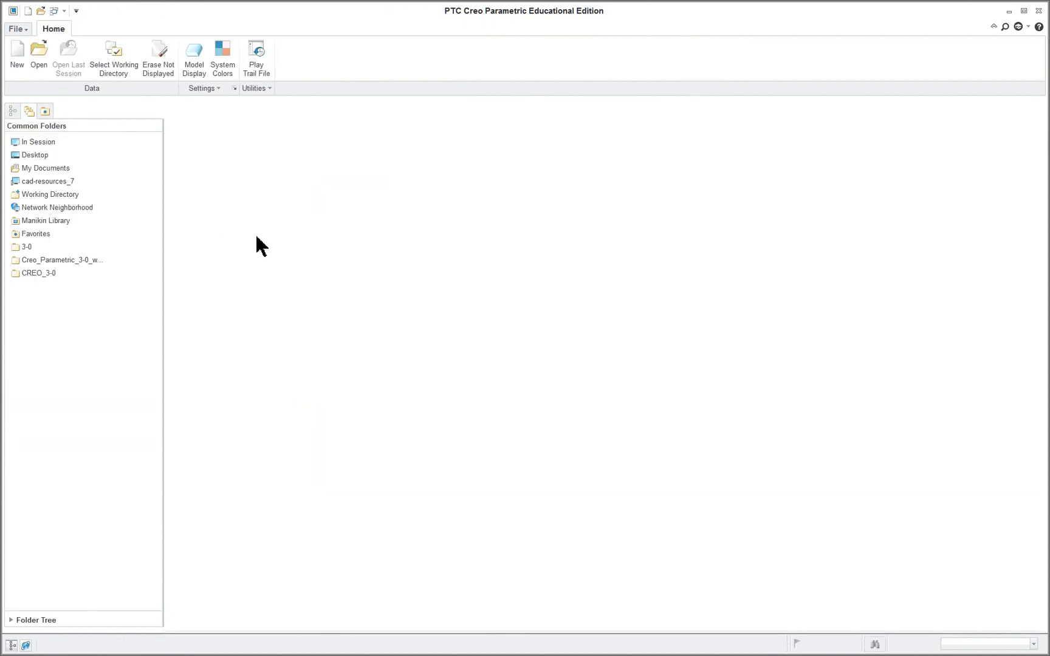
{"action": "left_click", "coordinate": [14, 29]}
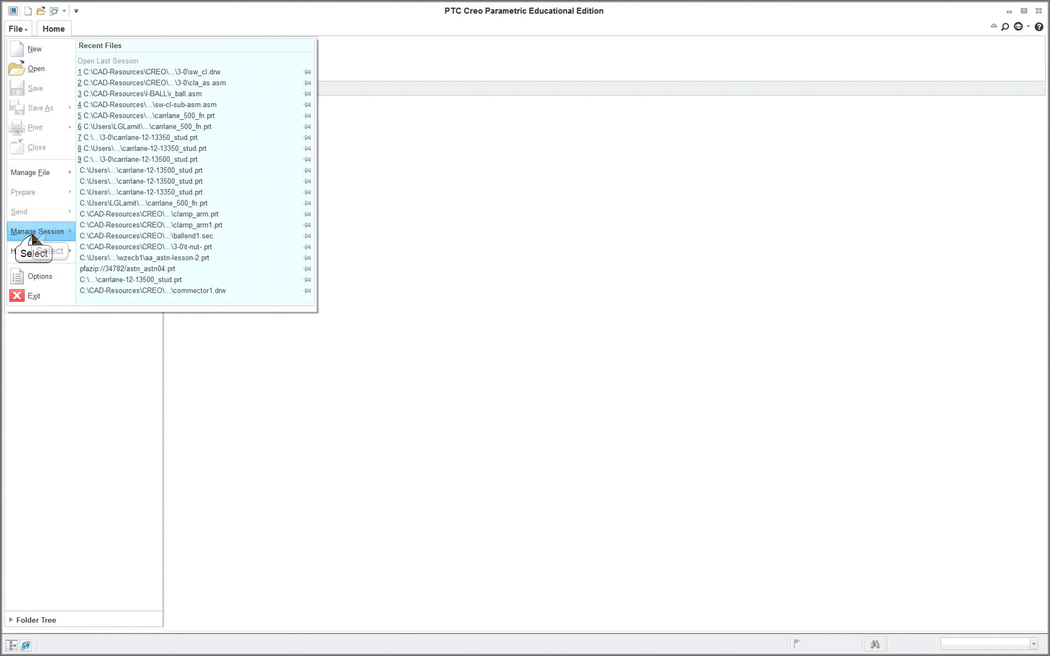
{"action": "mouse_move", "coordinate": [52, 237]}
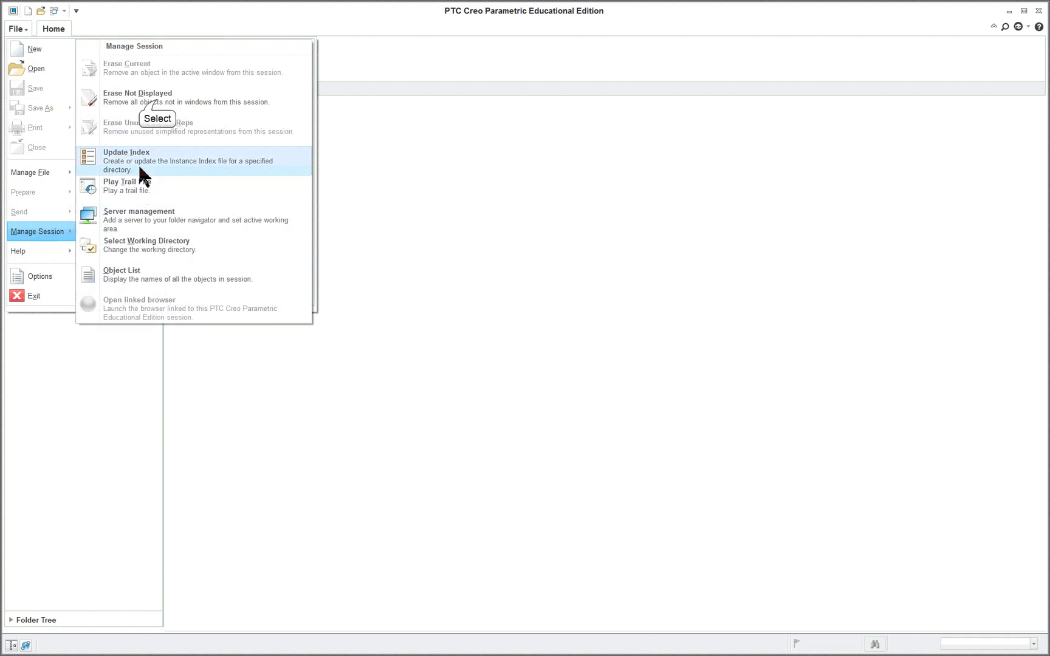
{"action": "left_click", "coordinate": [156, 99]}
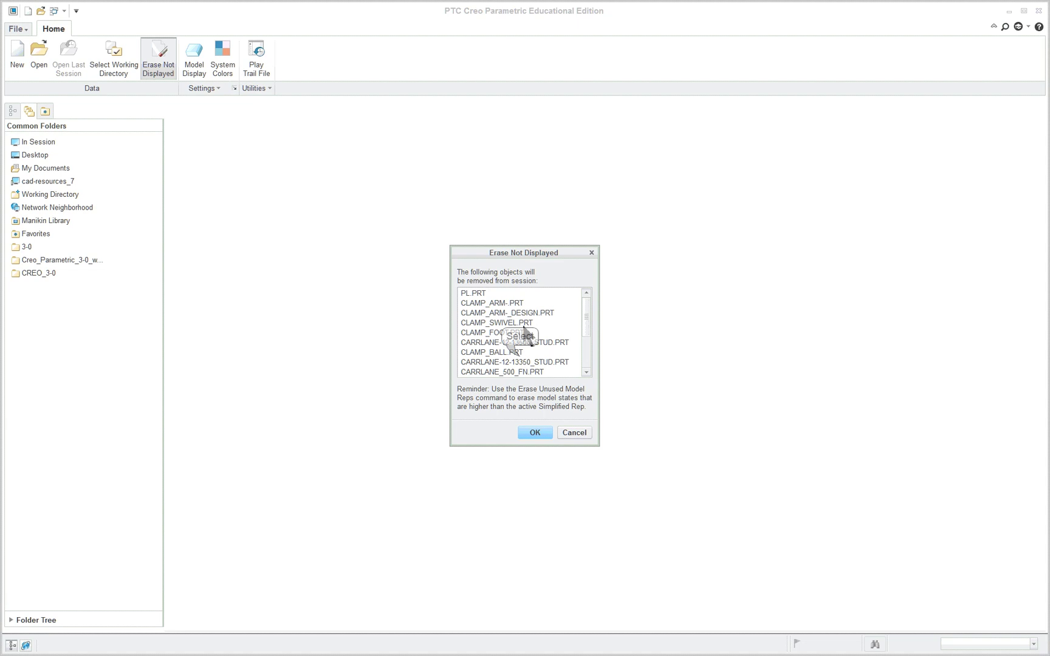
{"action": "left_click", "coordinate": [530, 432]}
{"action": "left_click", "coordinate": [39, 61]}
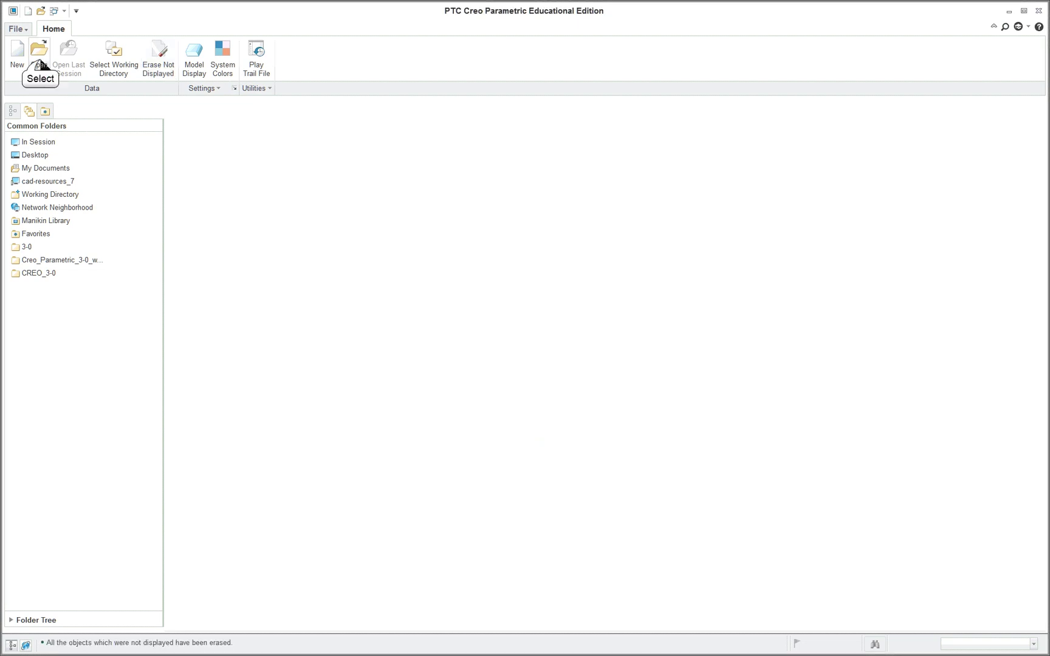
Open the clamp_foot.prt part from the enlarged file list.
{"action": "left_click", "coordinate": [498, 255]}
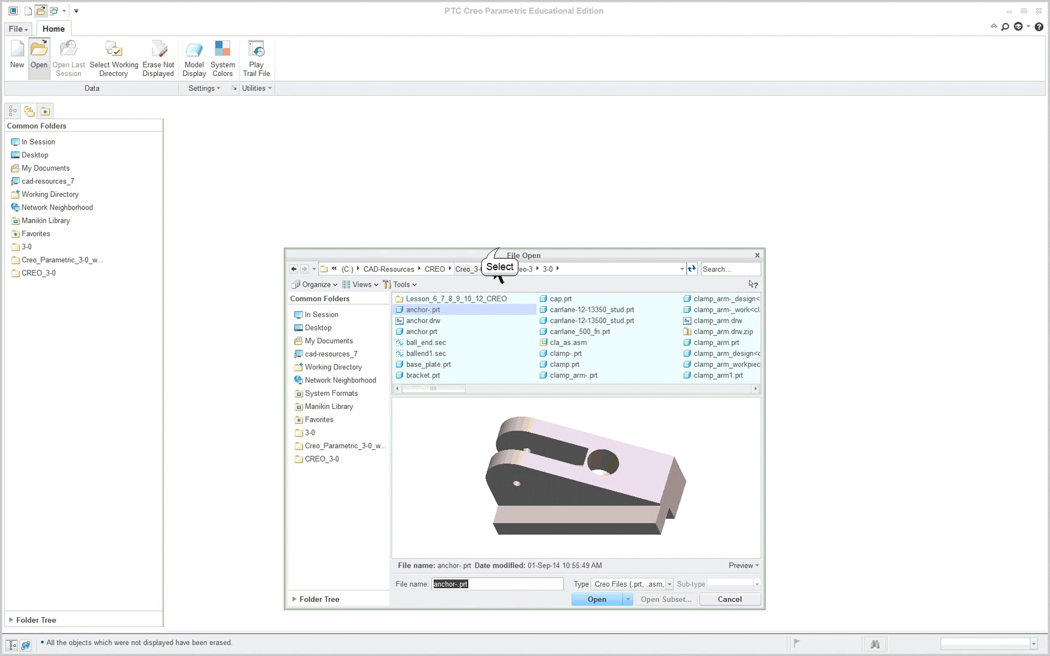
{"action": "left_click_drag", "start_coordinate": [499, 251], "coordinate": [517, 98]}
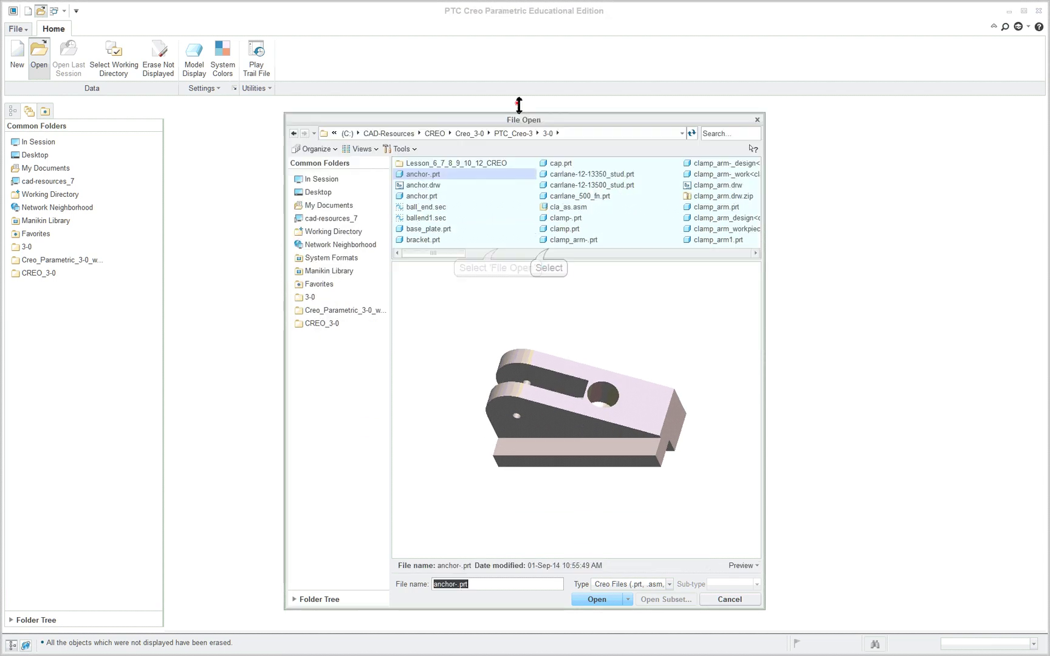
{"action": "left_click", "coordinate": [546, 228]}
{"action": "left_click_drag", "start_coordinate": [550, 250], "coordinate": [564, 295]}
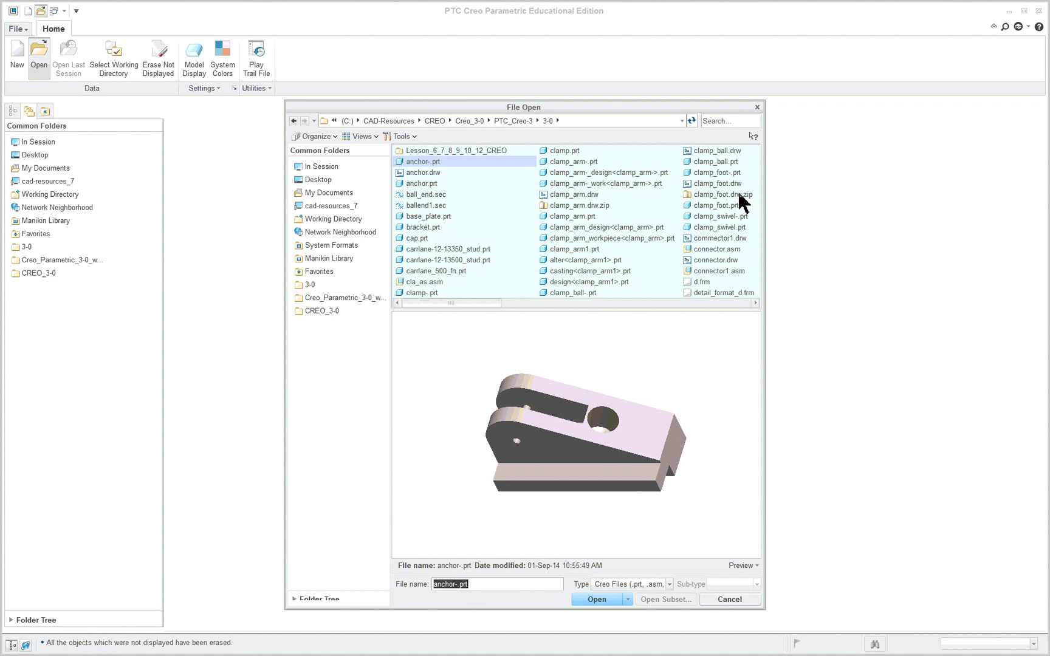
{"action": "left_click", "coordinate": [726, 206]}
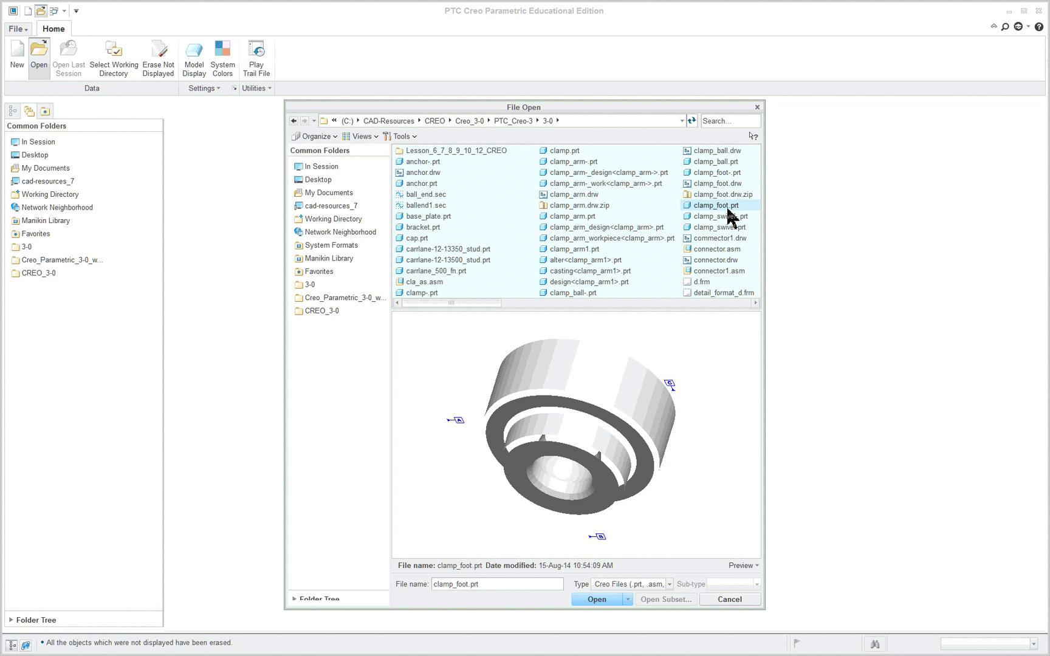
{"action": "left_click", "coordinate": [600, 602]}
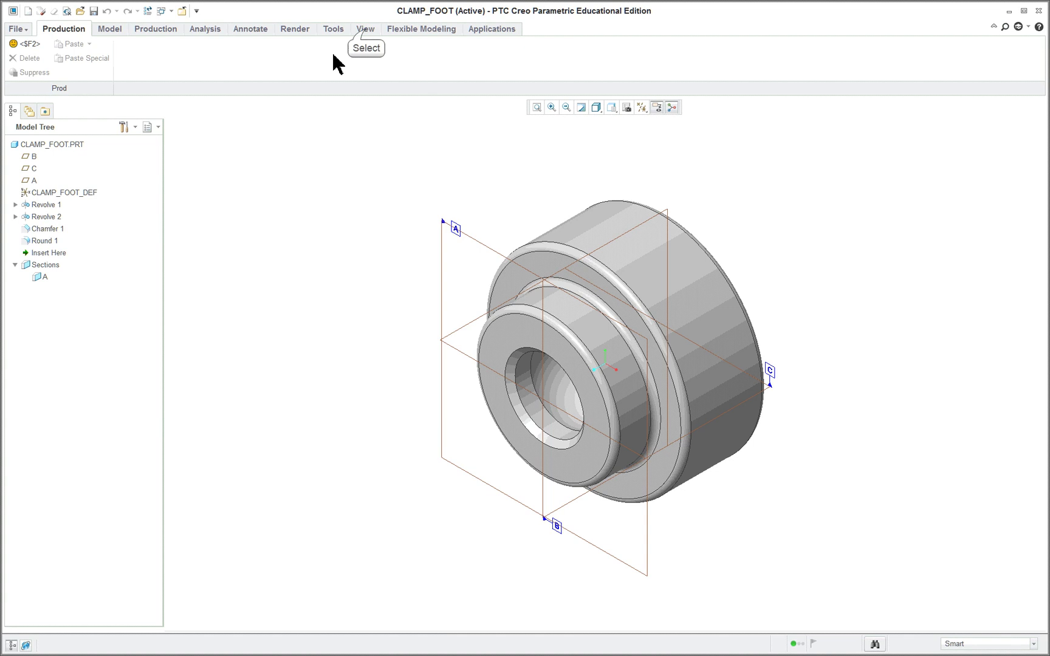
Delete section A from the CLAMP_FOOT model tree and close the part window.
{"action": "left_click", "coordinate": [365, 29]}
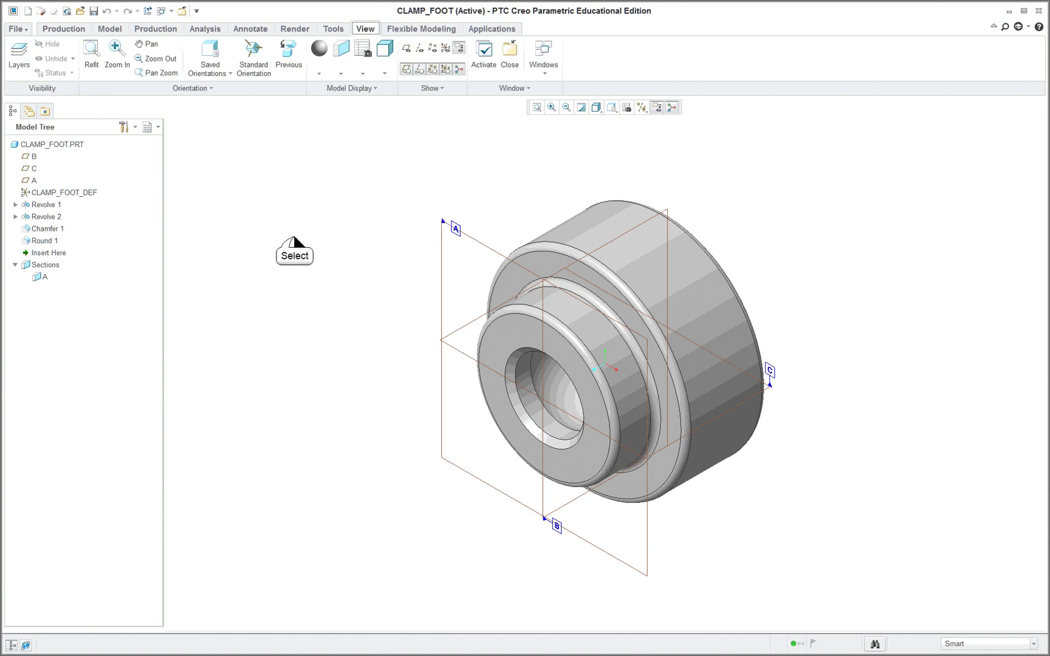
{"action": "left_click", "coordinate": [36, 269]}
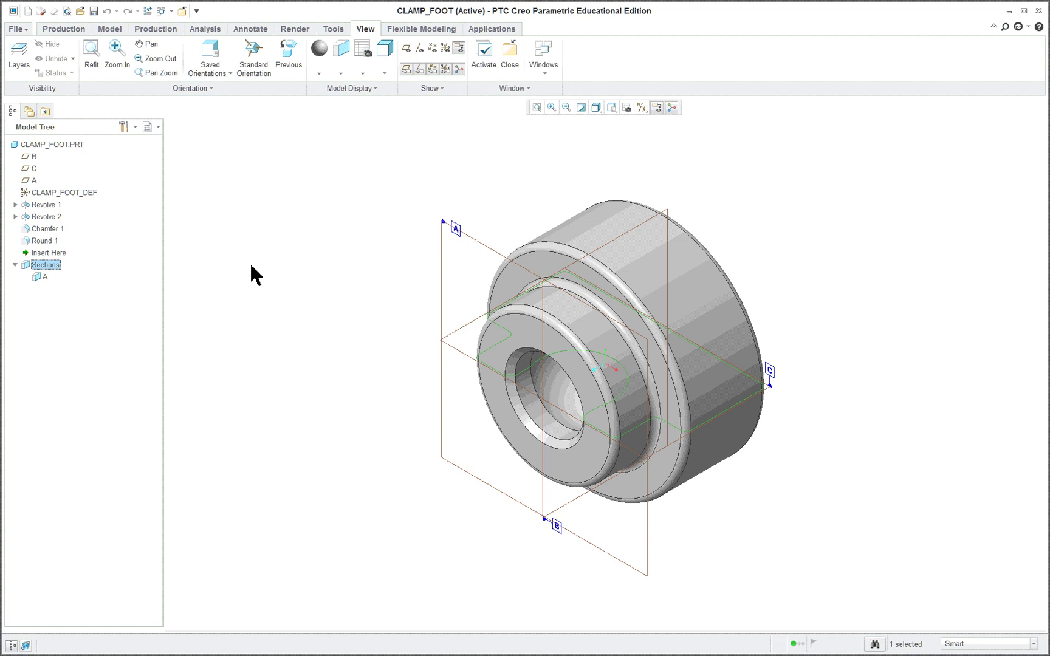
{"action": "right_click", "coordinate": [43, 277]}
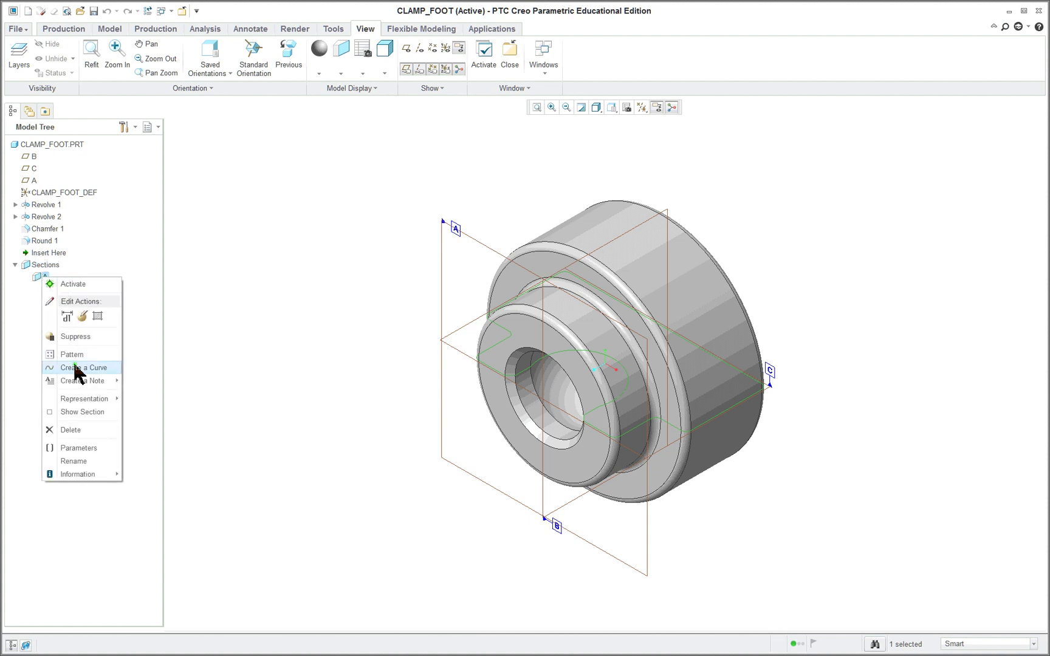
{"action": "left_click", "coordinate": [73, 430]}
{"action": "left_click", "coordinate": [479, 334]}
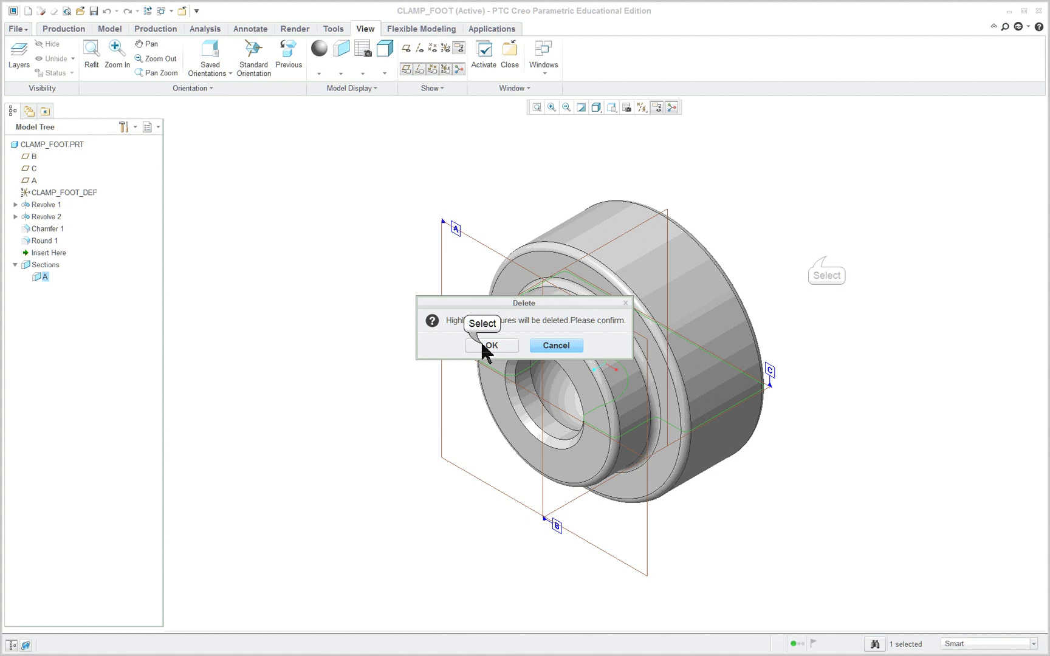
{"action": "left_click", "coordinate": [827, 264]}
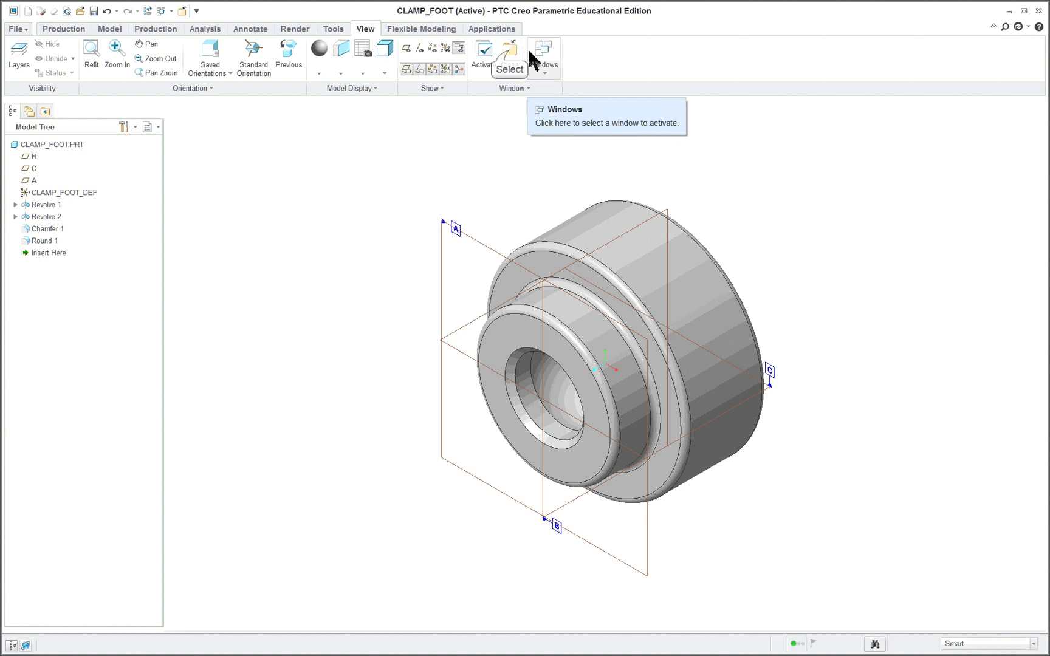
{"action": "left_click", "coordinate": [510, 58]}
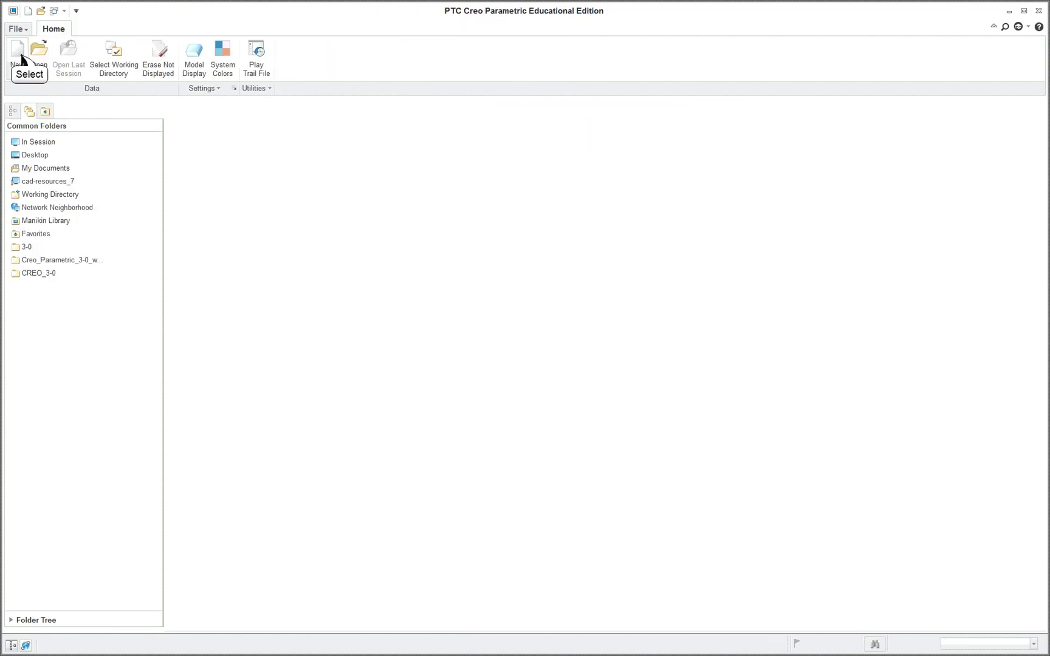
Start a new drawing named cl_foot and switch to the tutorial PDF.
{"action": "left_click", "coordinate": [17, 54]}
{"action": "left_click", "coordinate": [462, 315]}
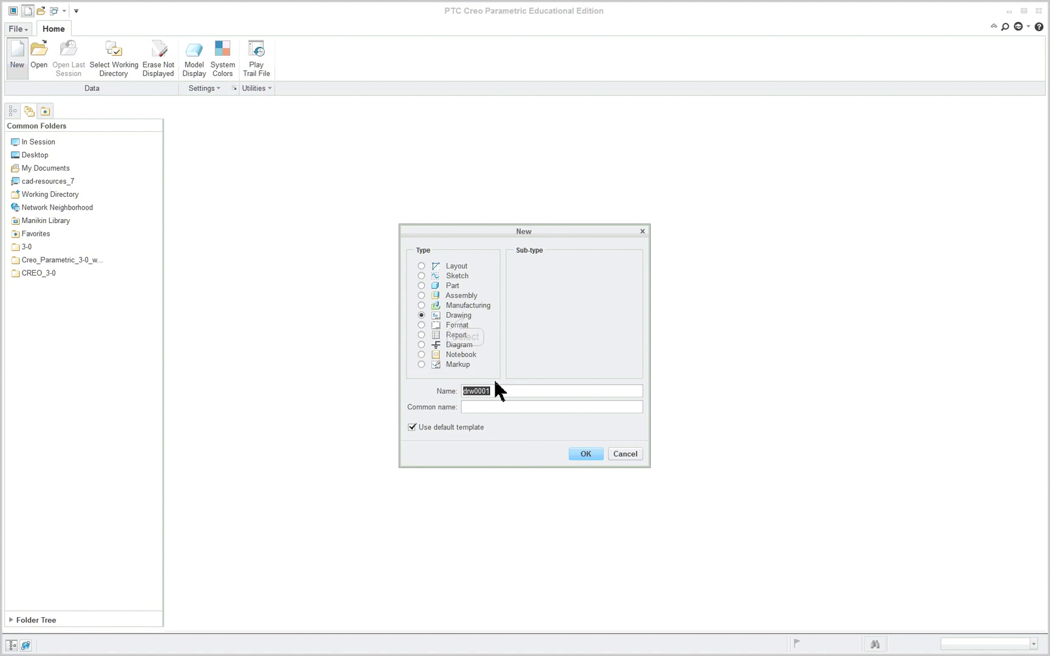
{"action": "type", "text": "cl_foot"}
{"action": "left_click", "coordinate": [584, 453]}
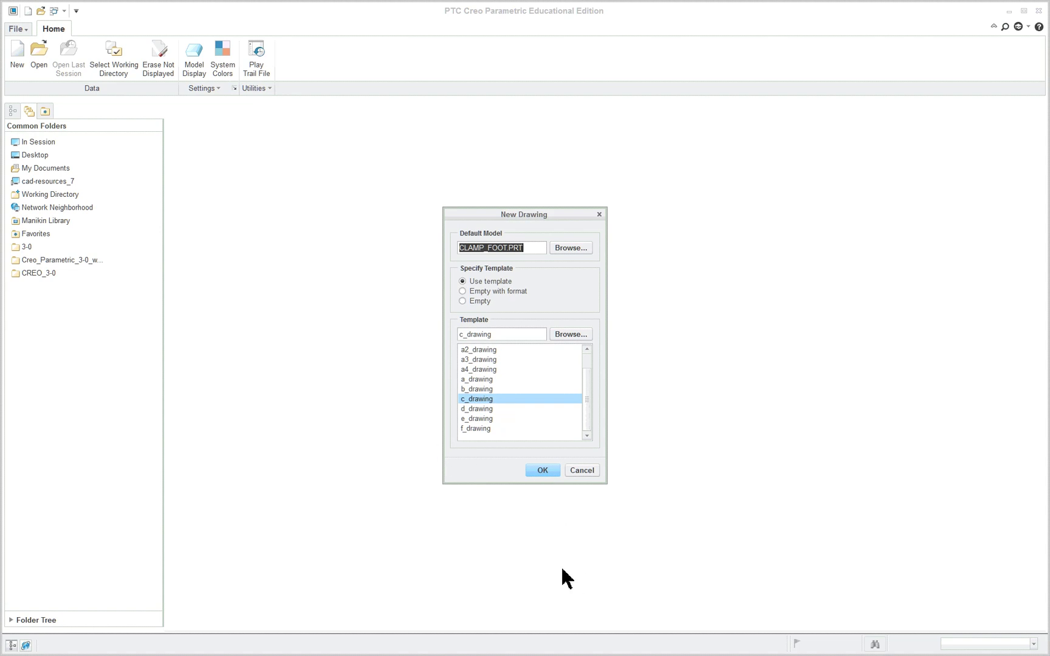
{"action": "key", "text": "alt+Tab"}
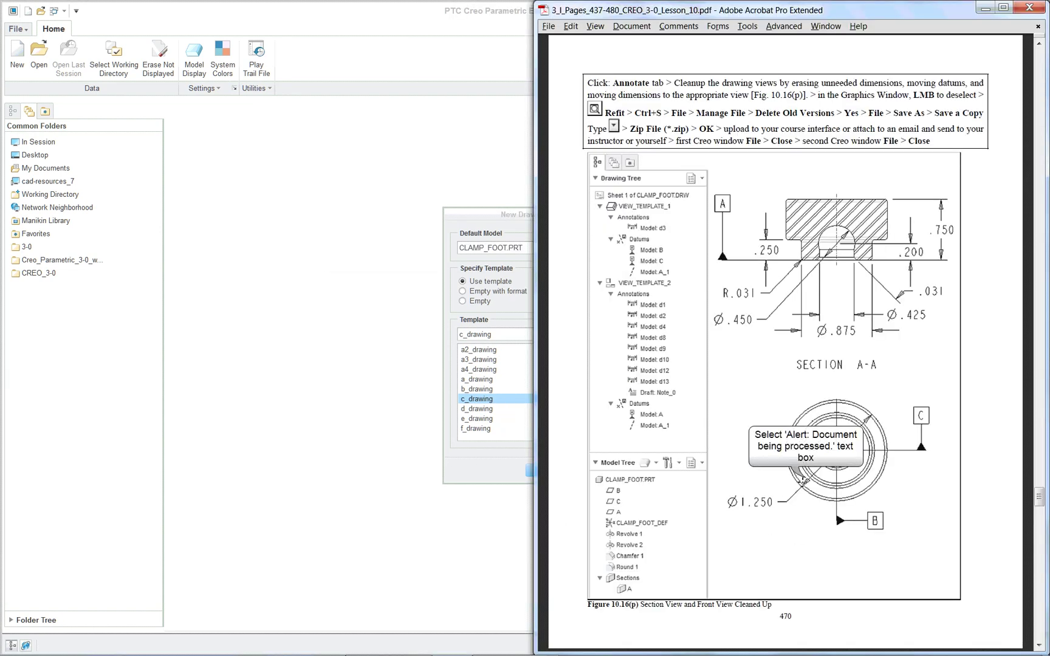
Dismiss Acrobat's reading prompt and scroll the tutorial back to page 465.
{"action": "left_click", "coordinate": [806, 462]}
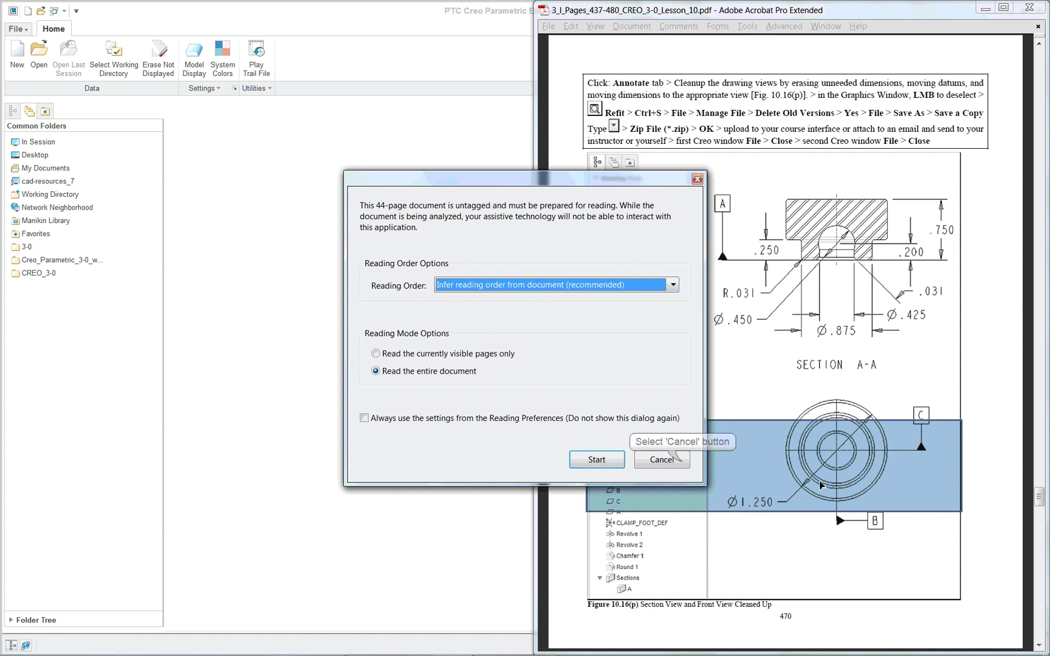
{"action": "left_click", "coordinate": [699, 472]}
{"action": "scroll", "coordinate": [785, 340], "scroll_direction": "up", "scroll_amount": 6}
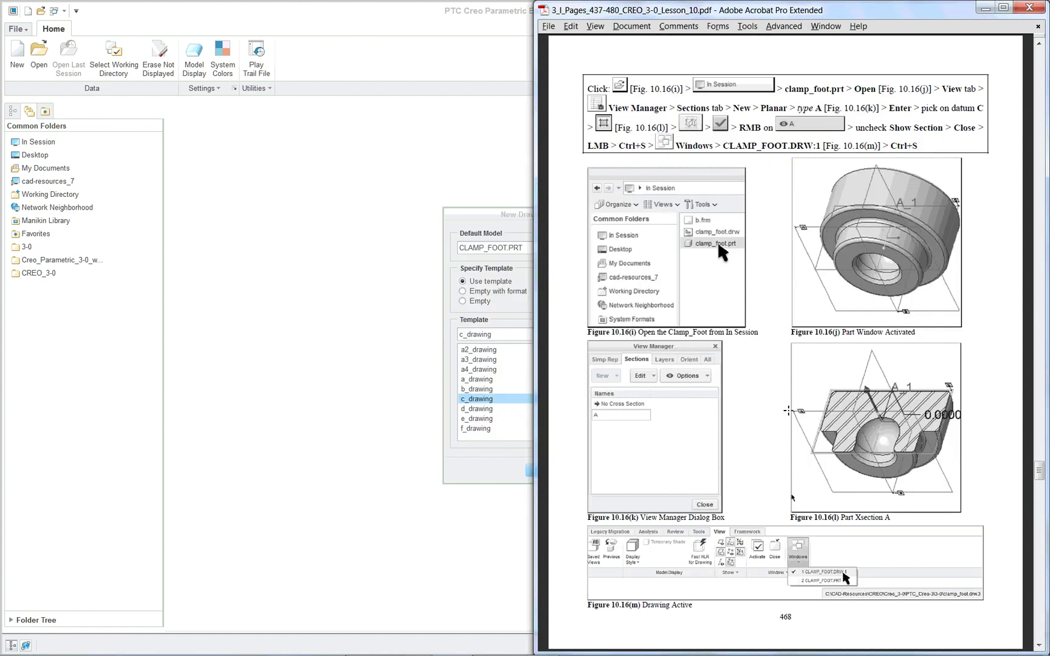
{"action": "scroll", "coordinate": [788, 411], "scroll_direction": "up", "scroll_amount": 6}
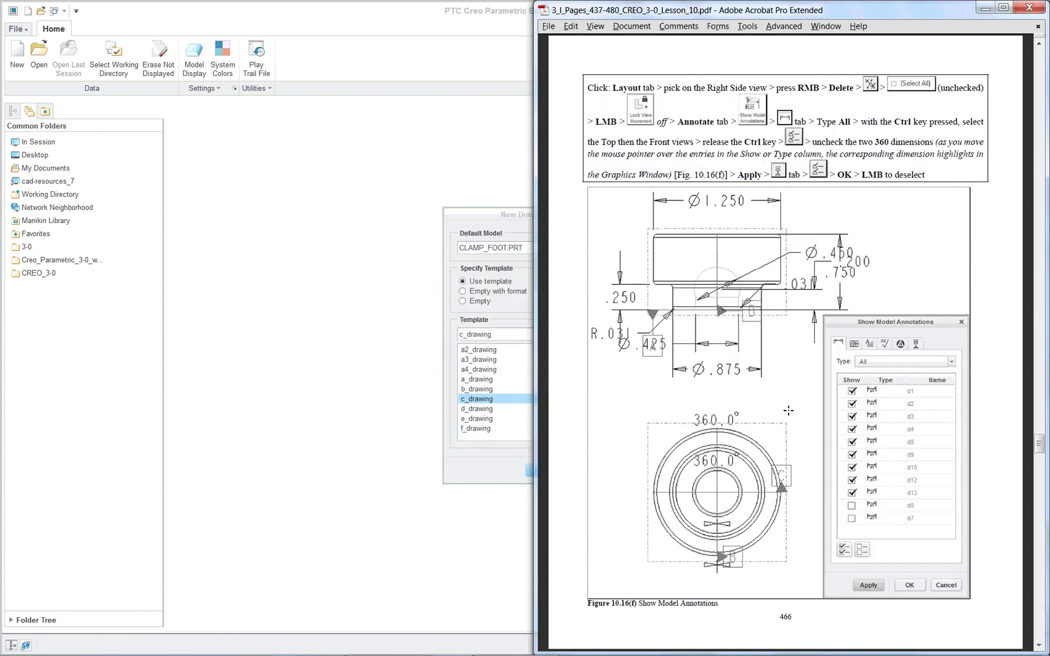
{"action": "scroll", "coordinate": [788, 411], "scroll_direction": "up", "scroll_amount": 5}
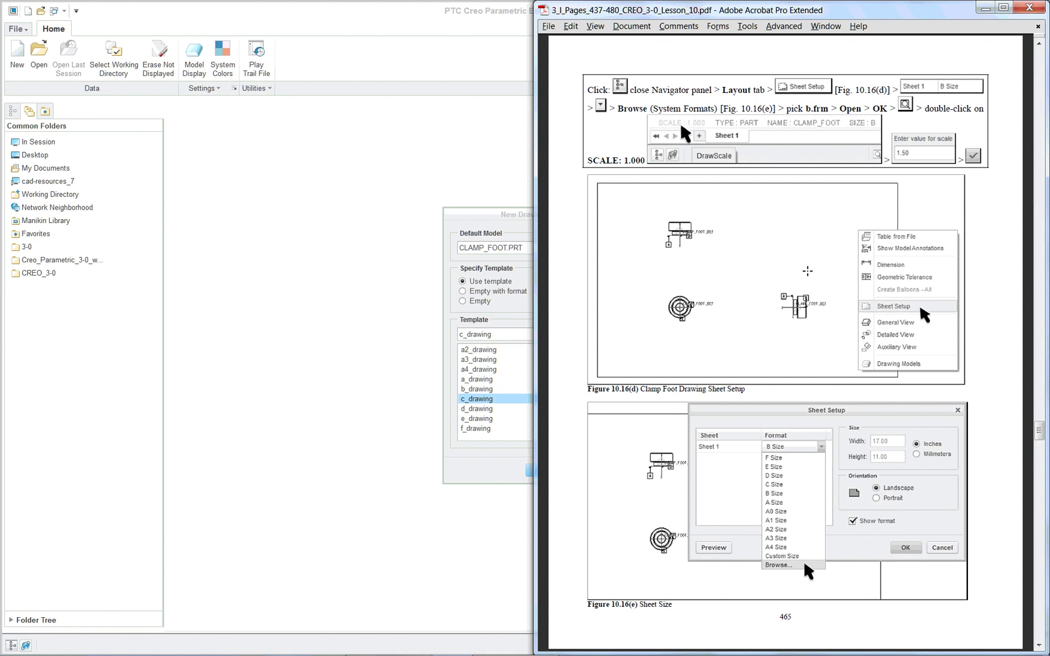
Back in Creo, create the CL_FOOT drawing with the b_drawing template.
{"action": "left_click", "coordinate": [385, 194]}
{"action": "left_click", "coordinate": [484, 402]}
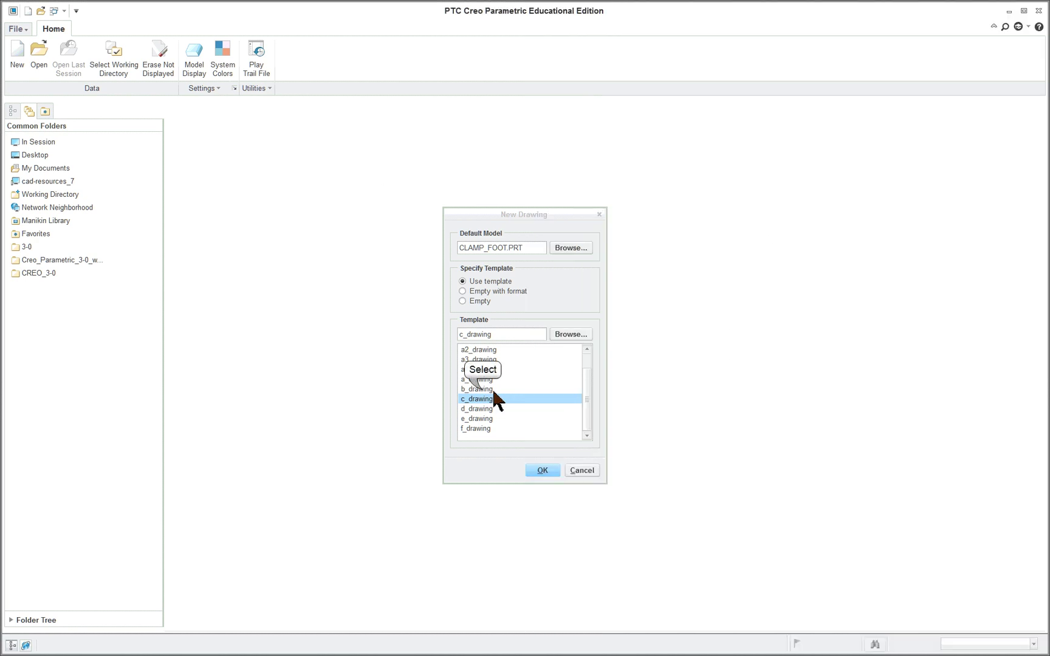
{"action": "left_click", "coordinate": [490, 389]}
{"action": "left_click", "coordinate": [542, 470]}
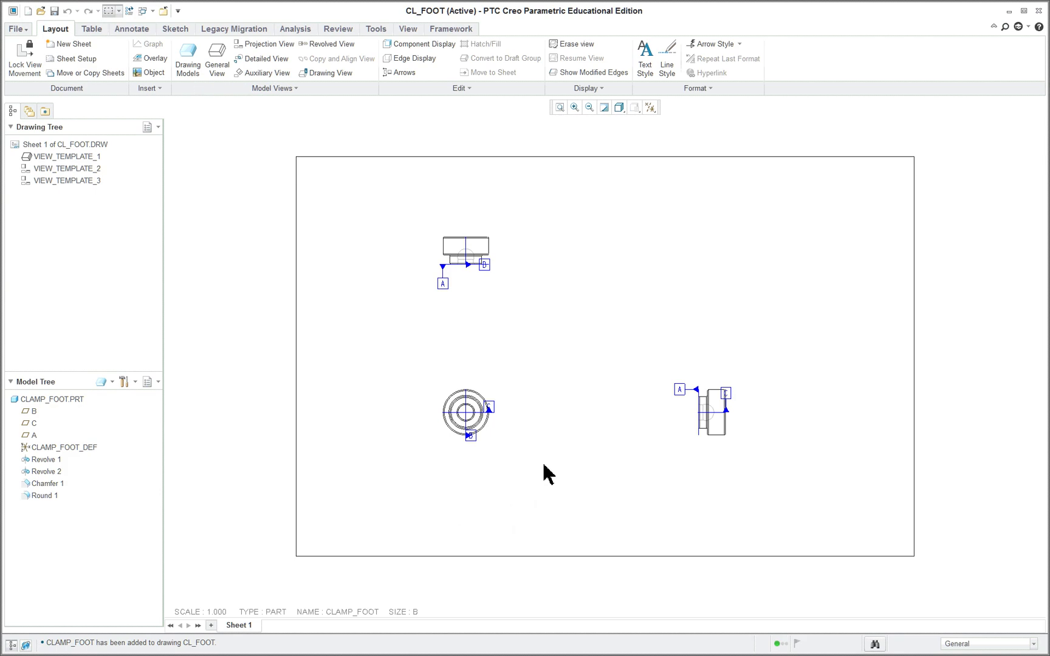
Set the CL_FOOT sheet format to b.frm through Sheet Setup.
{"action": "right_click", "coordinate": [545, 351]}
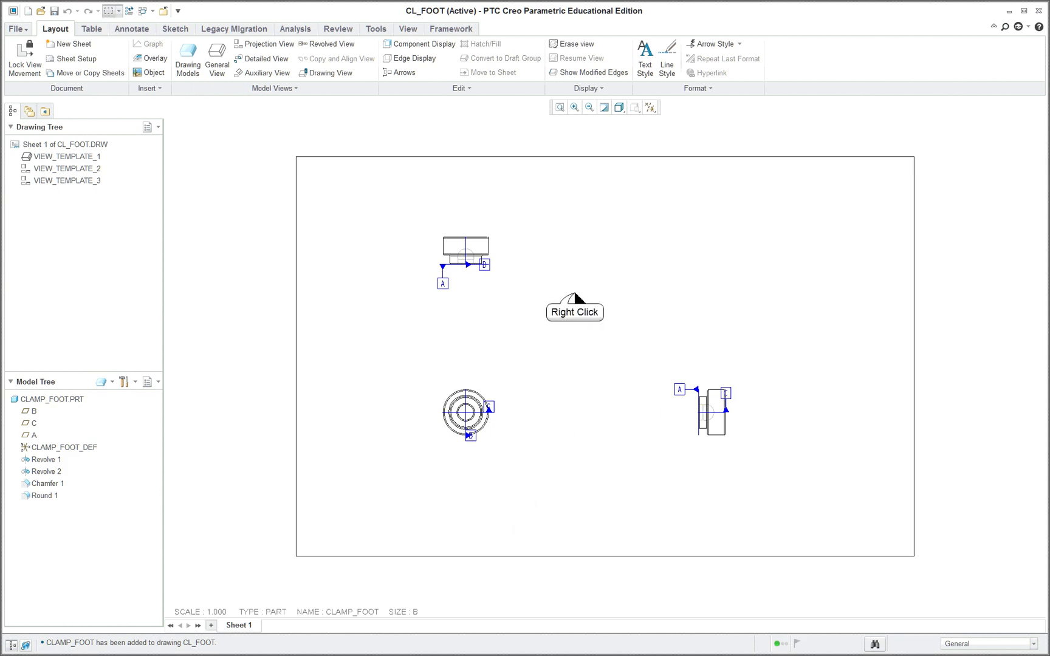
{"action": "left_click", "coordinate": [602, 465]}
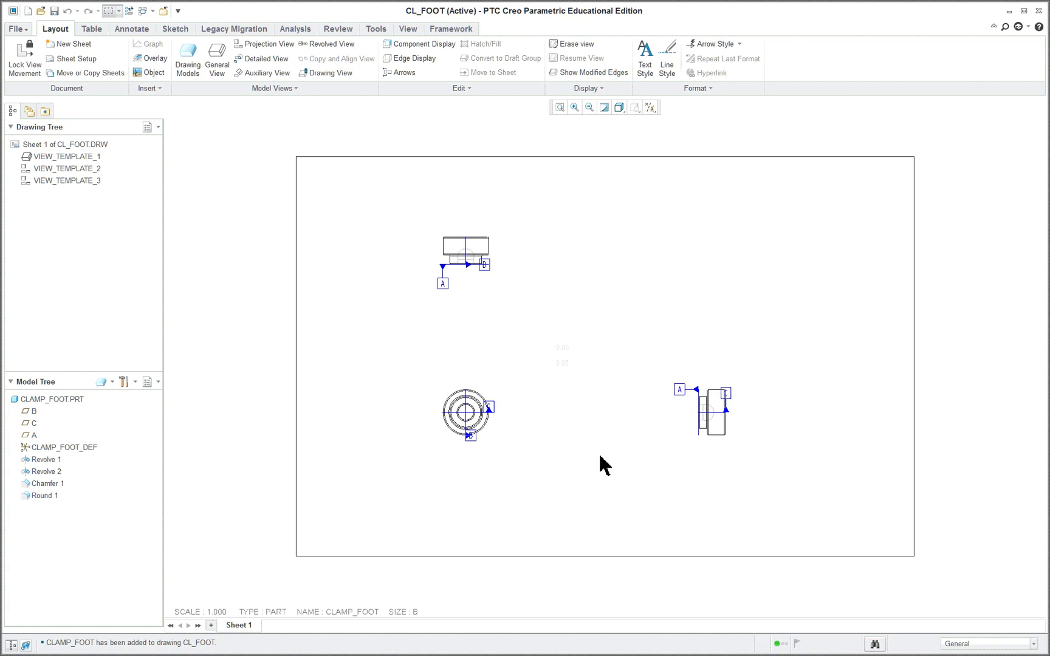
{"action": "left_click", "coordinate": [478, 351]}
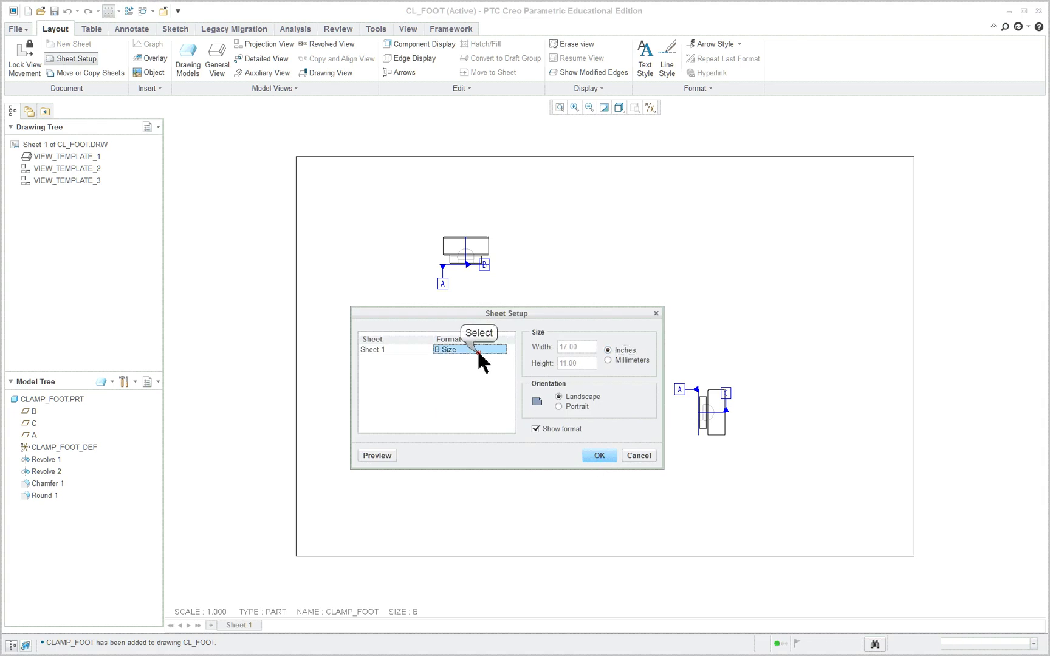
{"action": "left_click", "coordinate": [503, 352]}
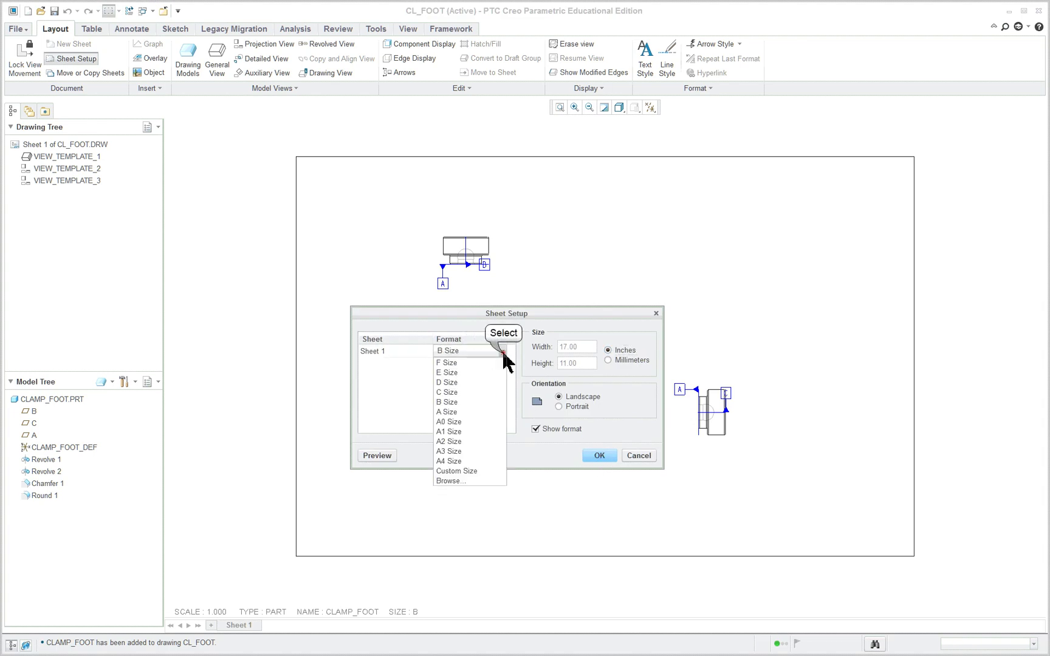
{"action": "left_click", "coordinate": [455, 481]}
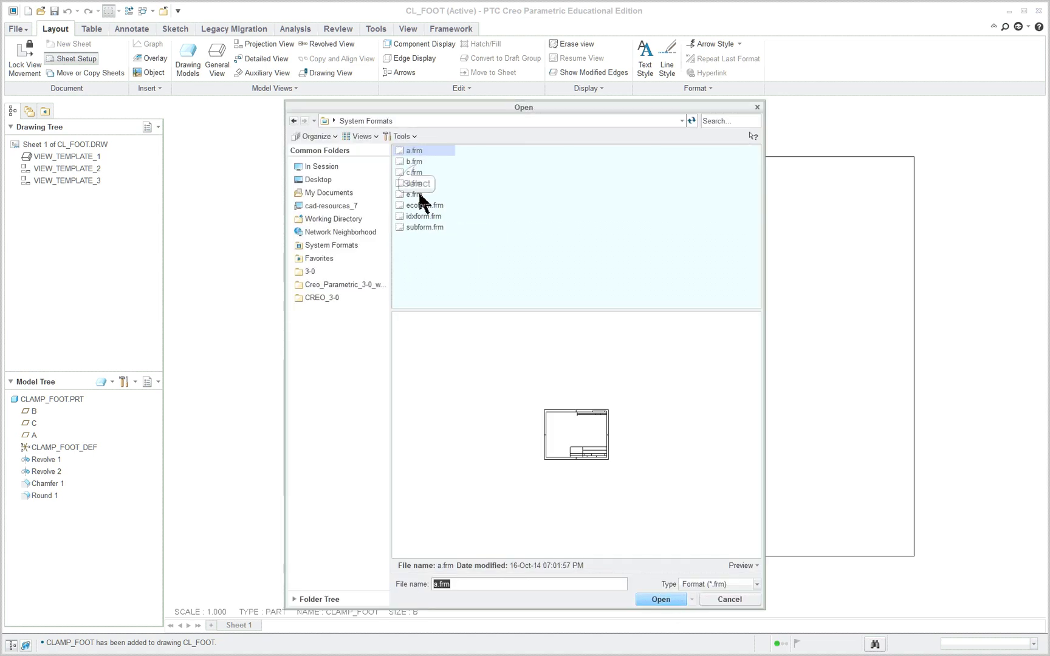
{"action": "left_click", "coordinate": [415, 162]}
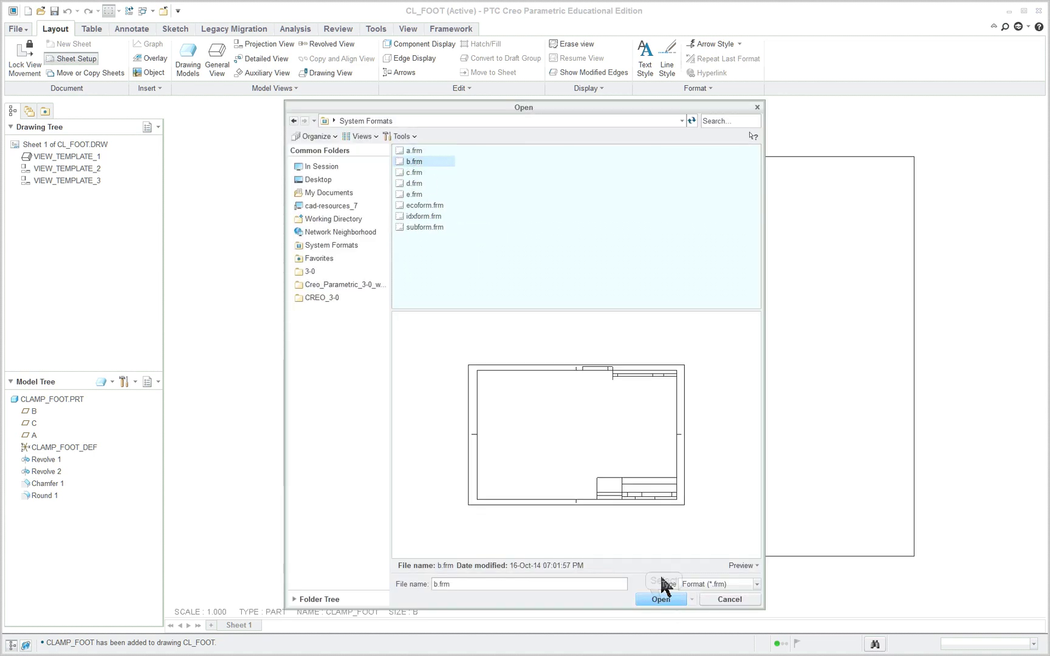
{"action": "left_click", "coordinate": [661, 600]}
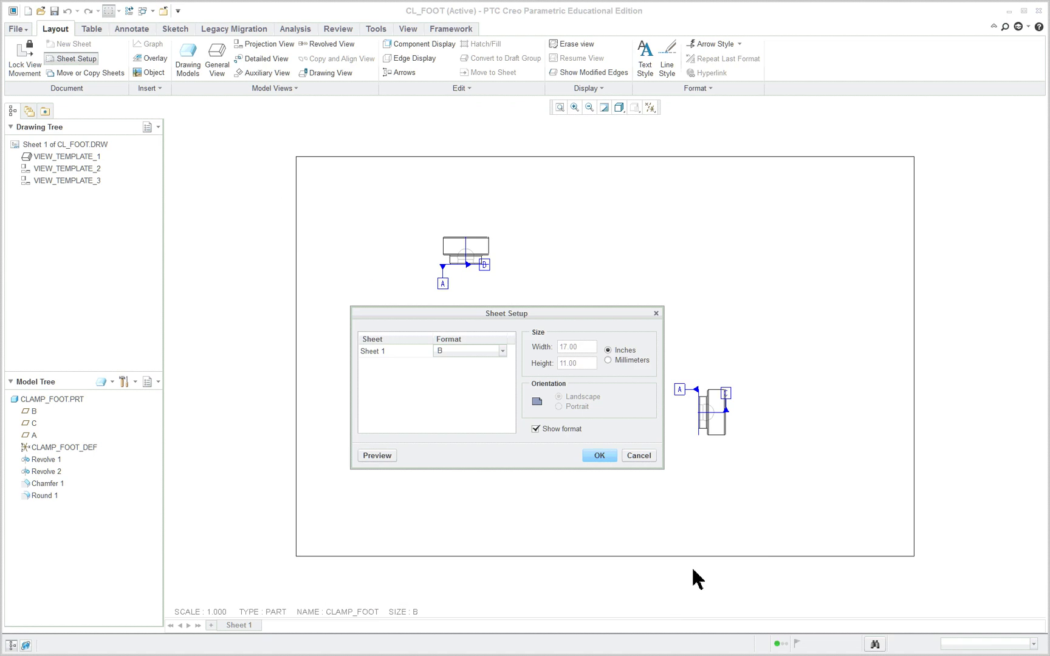
{"action": "left_click", "coordinate": [598, 456]}
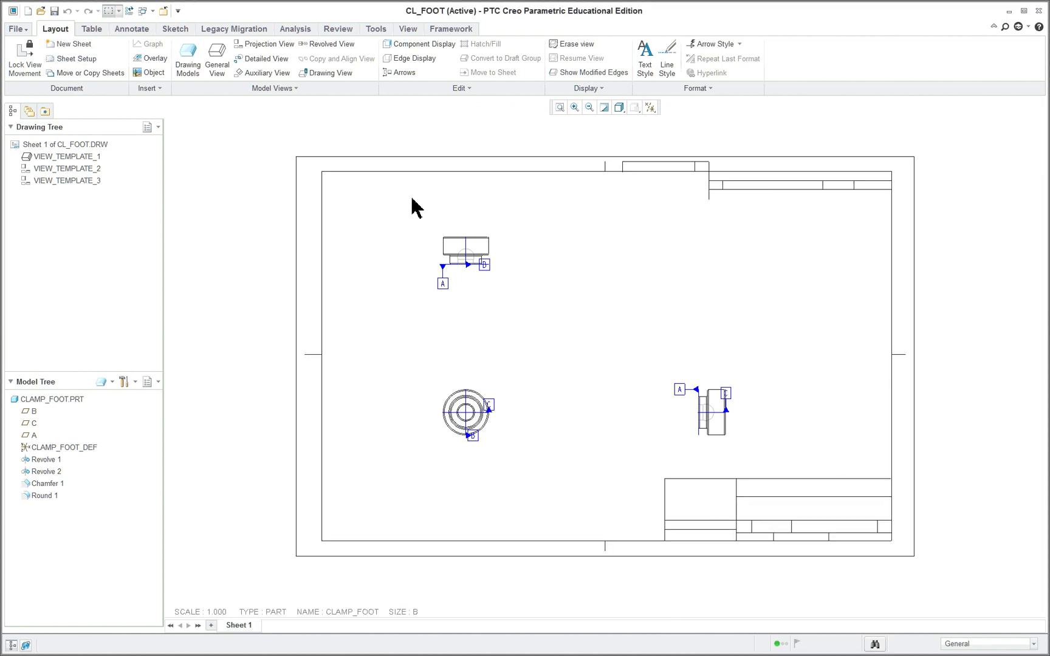
Delete the right-side view from the drawing.
{"action": "left_click", "coordinate": [720, 412]}
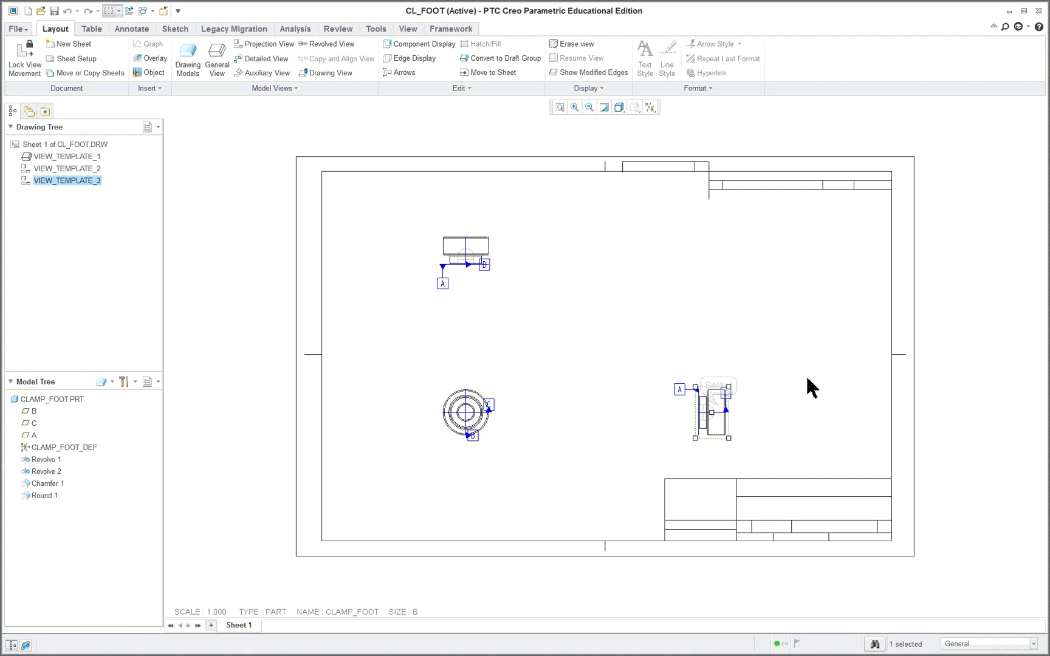
{"action": "key", "text": "Delete"}
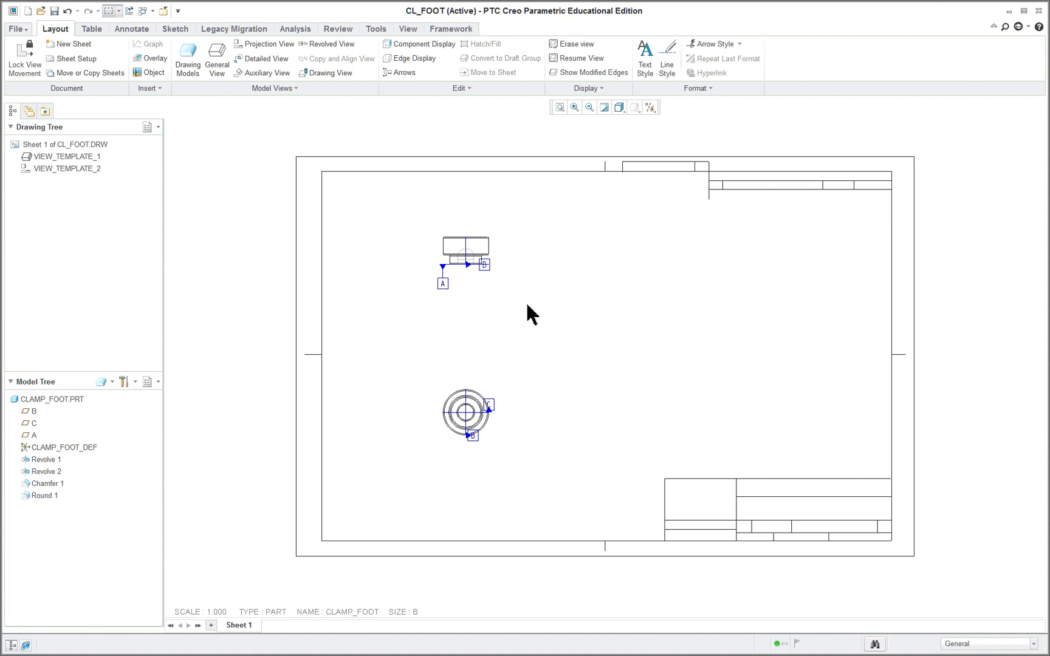
{"action": "scroll", "coordinate": [527, 307], "scroll_direction": "up", "scroll_amount": 1}
{"action": "scroll", "coordinate": [572, 310], "scroll_direction": "down", "scroll_amount": 1}
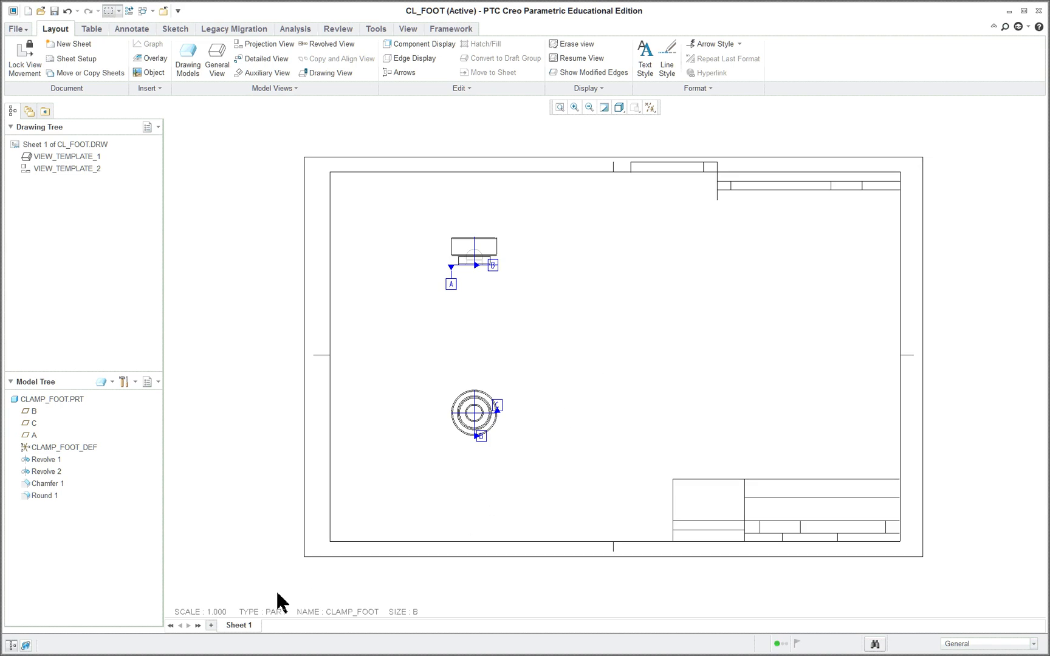
Change the drawing scale to 2.
{"action": "left_click", "coordinate": [216, 609]}
{"action": "double_click", "coordinate": [217, 612]}
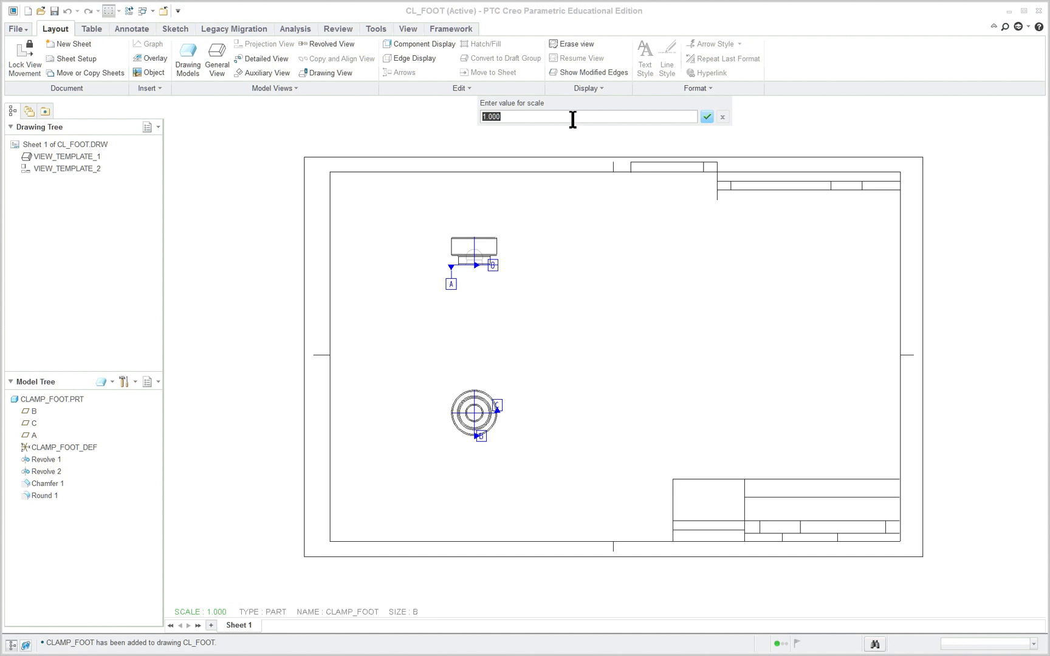
{"action": "type", "text": "2"}
{"action": "key", "text": "Return"}
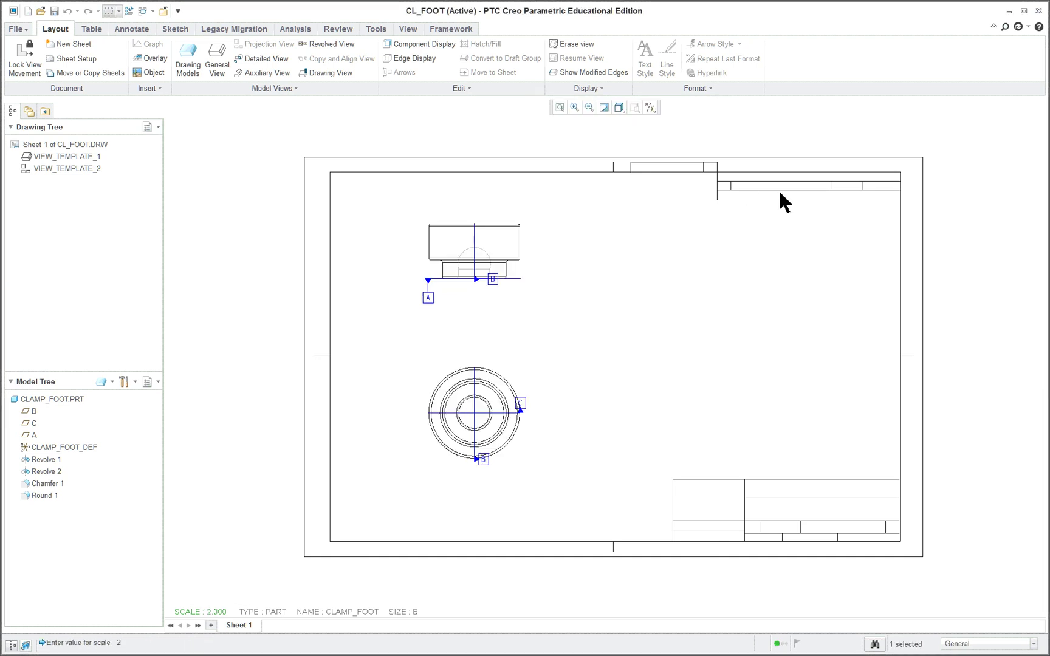
{"action": "left_click", "coordinate": [787, 271]}
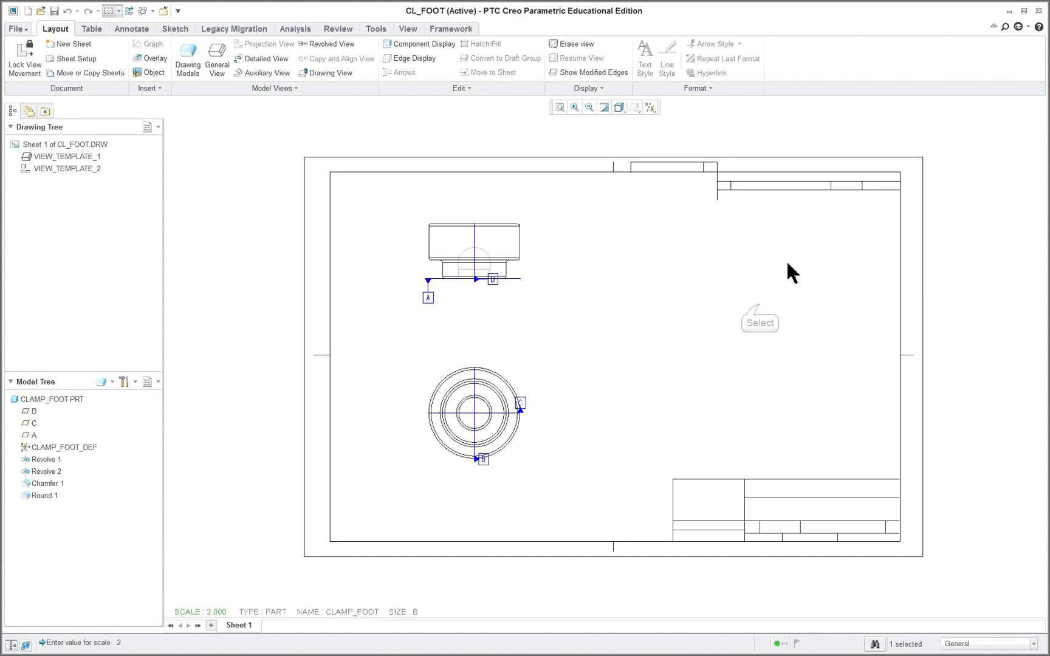
Add an isometric general view, new_view_4, and move it to the sheet's upper right.
{"action": "right_click", "coordinate": [760, 307]}
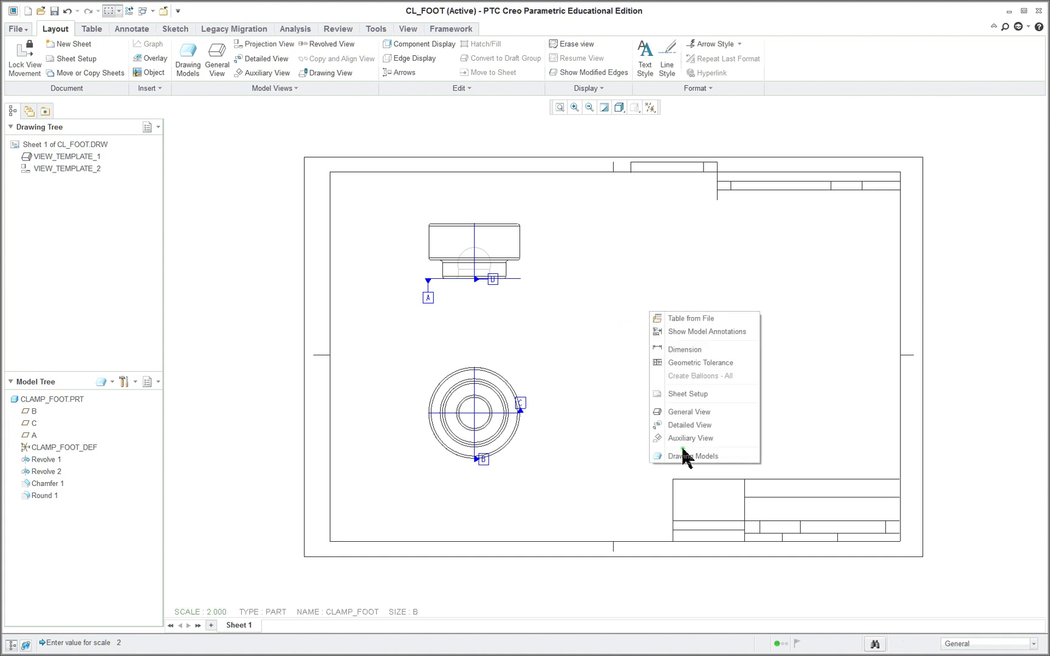
{"action": "left_click", "coordinate": [688, 412]}
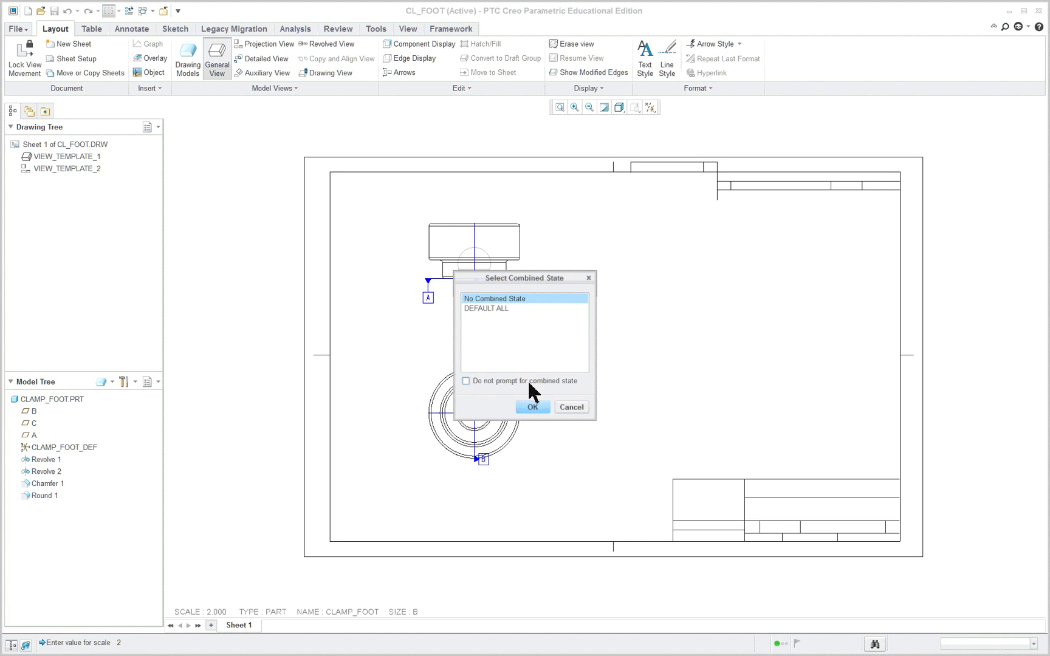
{"action": "left_click", "coordinate": [532, 408]}
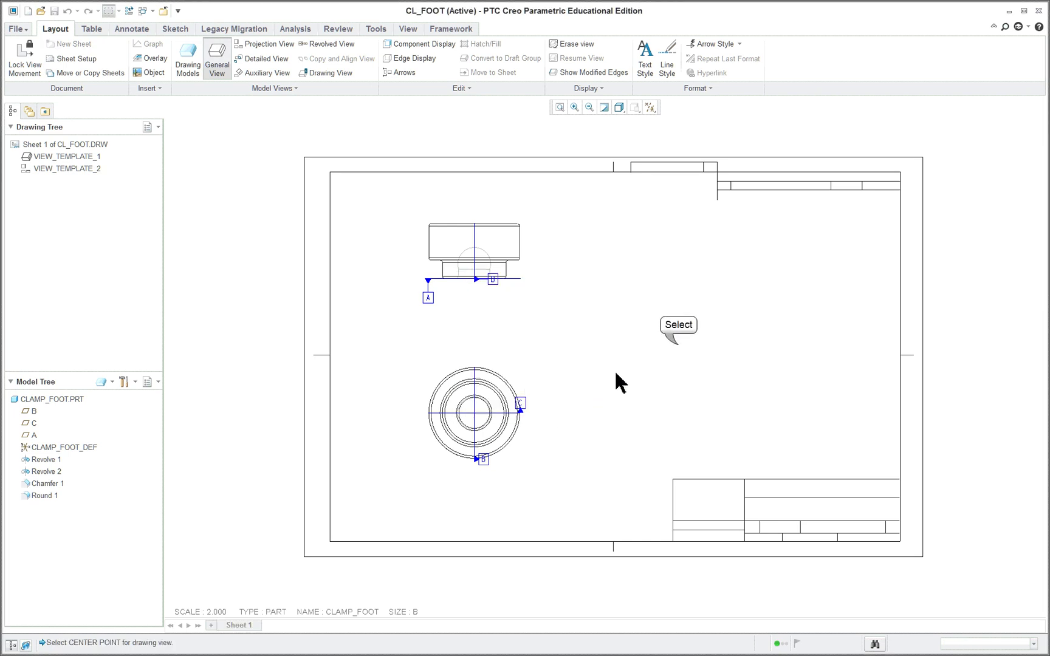
{"action": "left_click", "coordinate": [675, 349]}
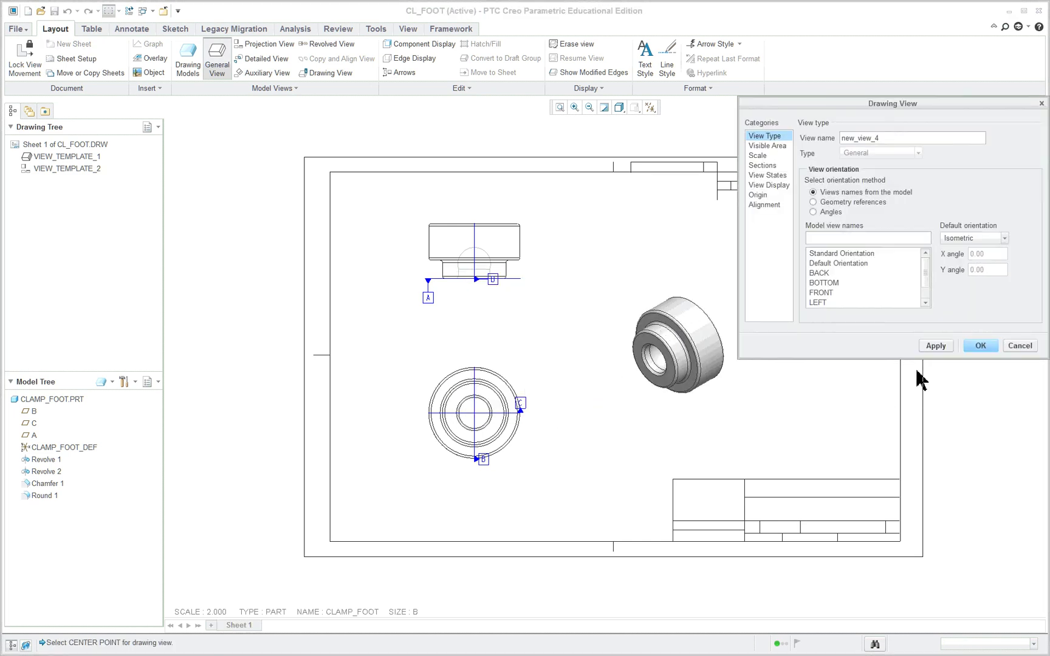
{"action": "left_click", "coordinate": [982, 347]}
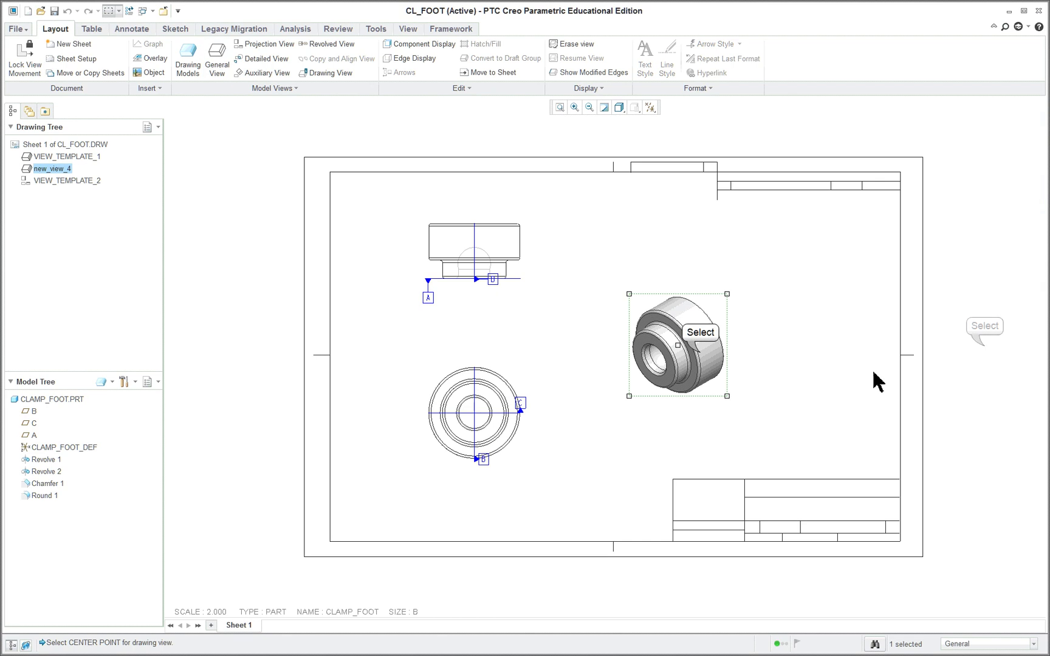
{"action": "left_click", "coordinate": [805, 355]}
{"action": "left_click_drag", "start_coordinate": [703, 355], "coordinate": [727, 320]}
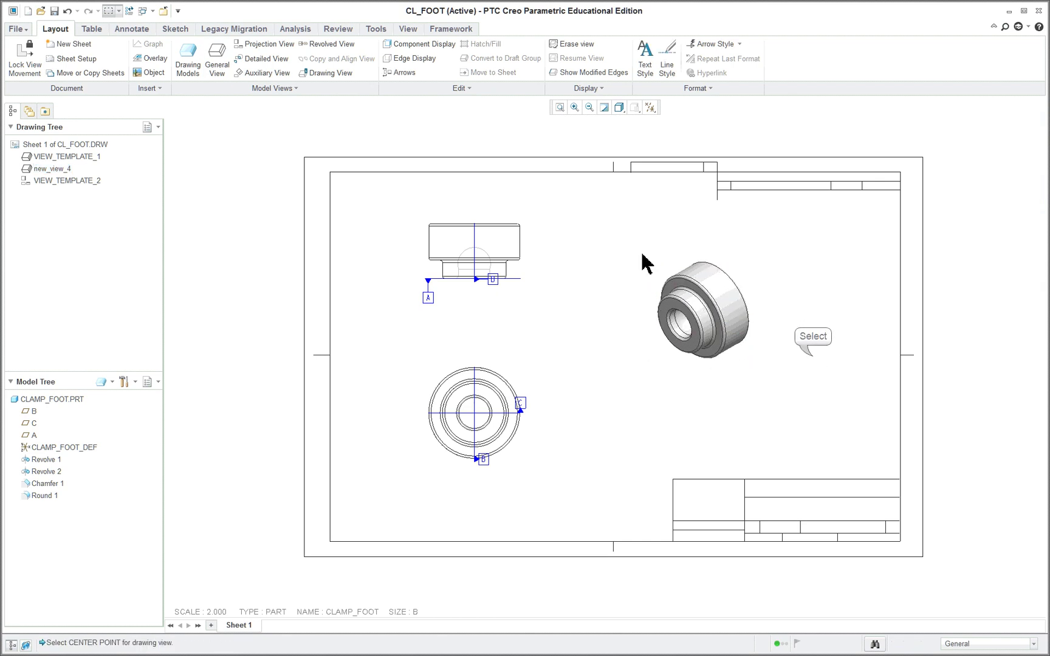
{"action": "scroll", "coordinate": [599, 231], "scroll_direction": "up", "scroll_amount": 2}
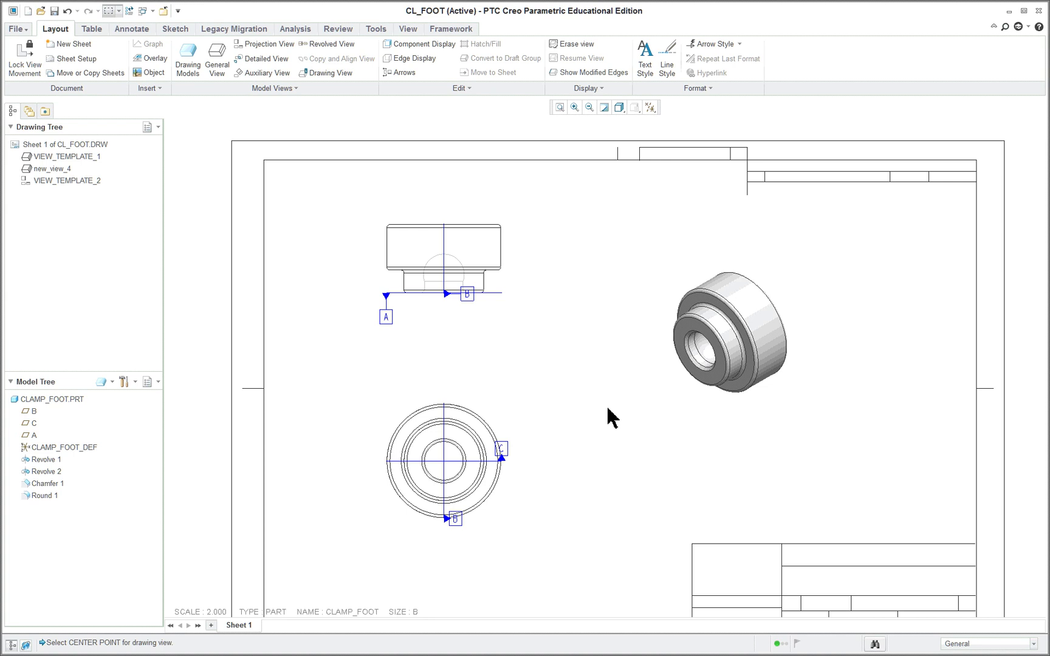
Leave the Acrobat lesson PDF and return to the full-screen CL_FOOT drawing in Creo.
{"action": "key", "text": "alt+Tab"}
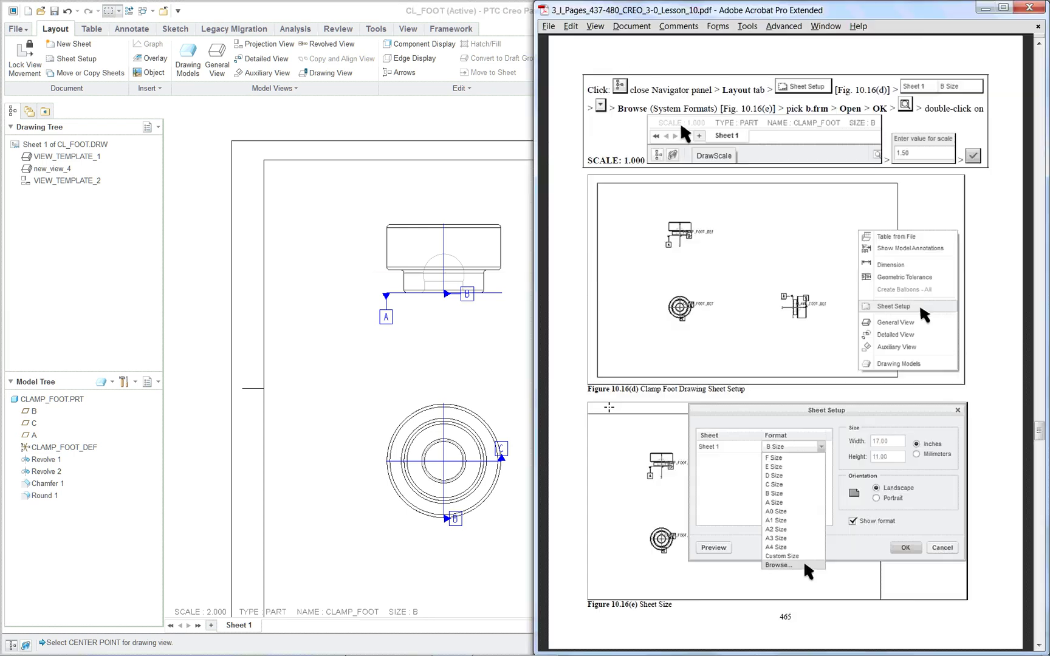
{"action": "key", "text": "alt+Tab"}
{"action": "left_click", "coordinate": [481, 348]}
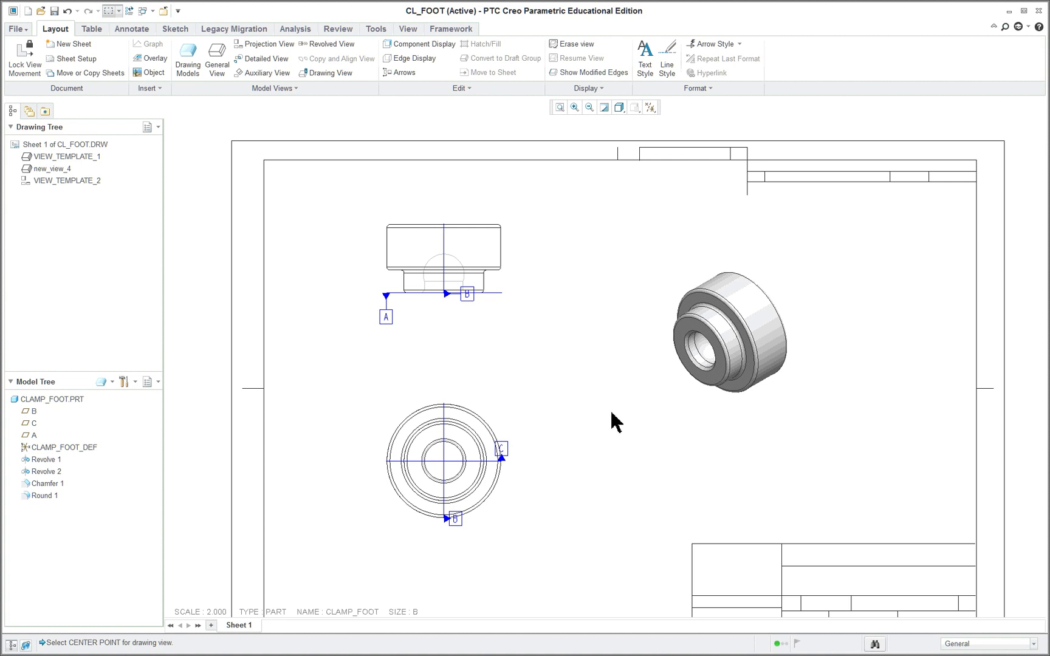
{"action": "scroll", "coordinate": [574, 363], "scroll_direction": "up", "scroll_amount": 1}
{"action": "scroll", "coordinate": [574, 364], "scroll_direction": "down", "scroll_amount": 1}
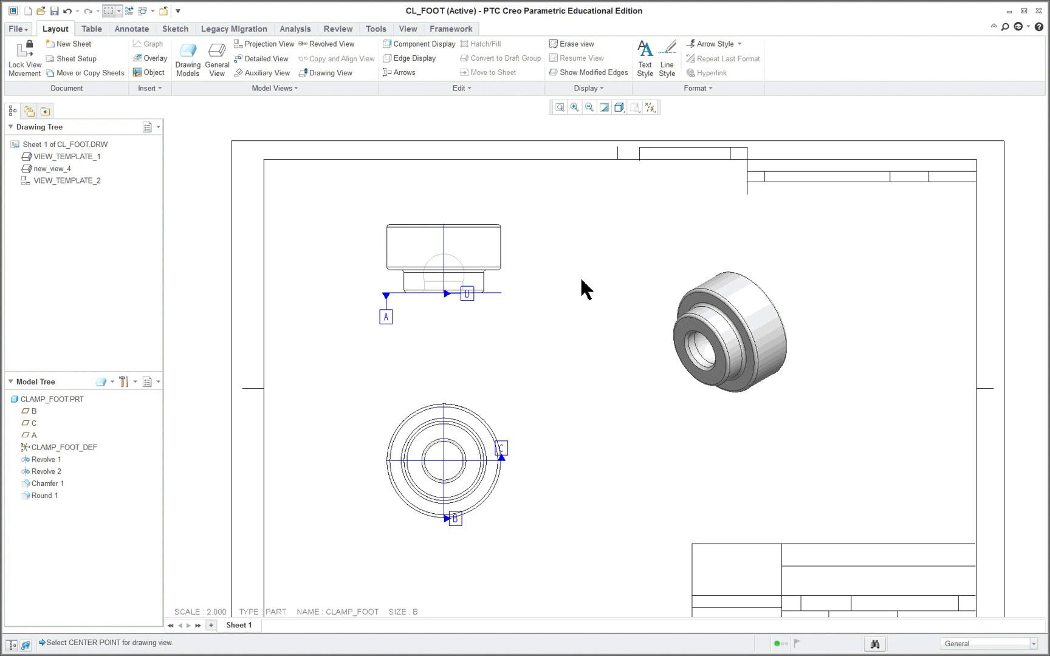
Start Show Model Annotations on the Annotate tab and pick the top and bottom views.
{"action": "left_click", "coordinate": [196, 50]}
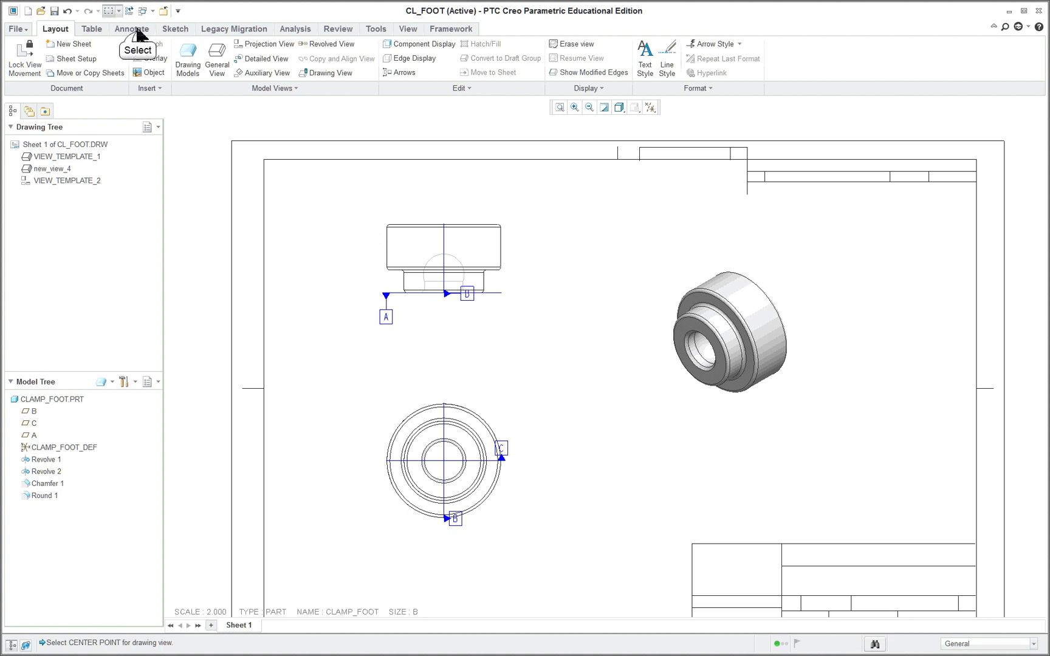
{"action": "left_click", "coordinate": [135, 29]}
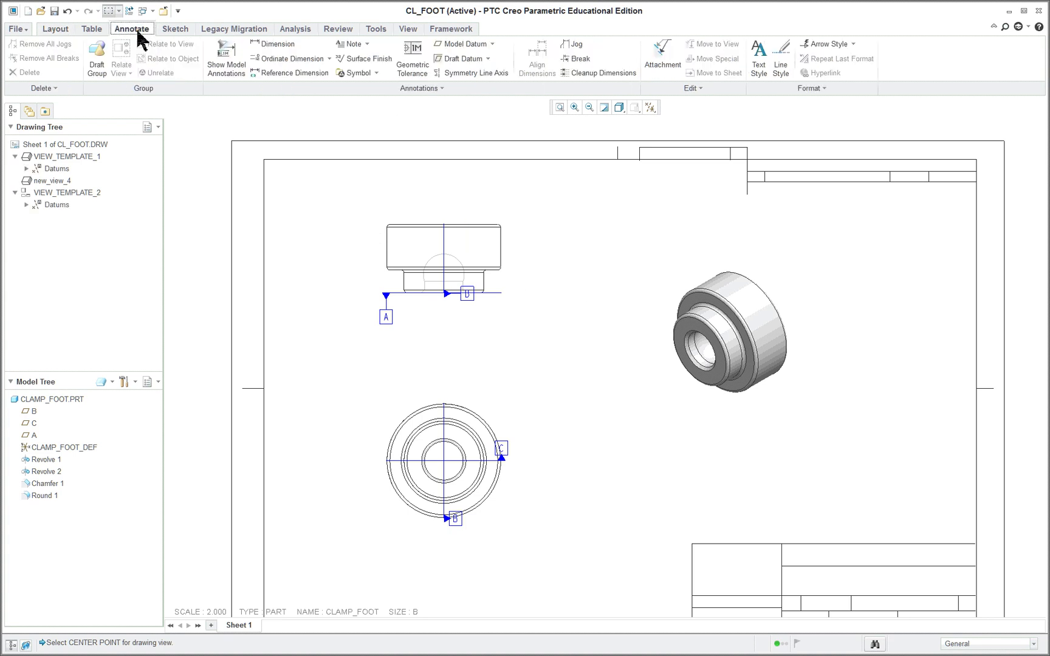
{"action": "left_click", "coordinate": [233, 72]}
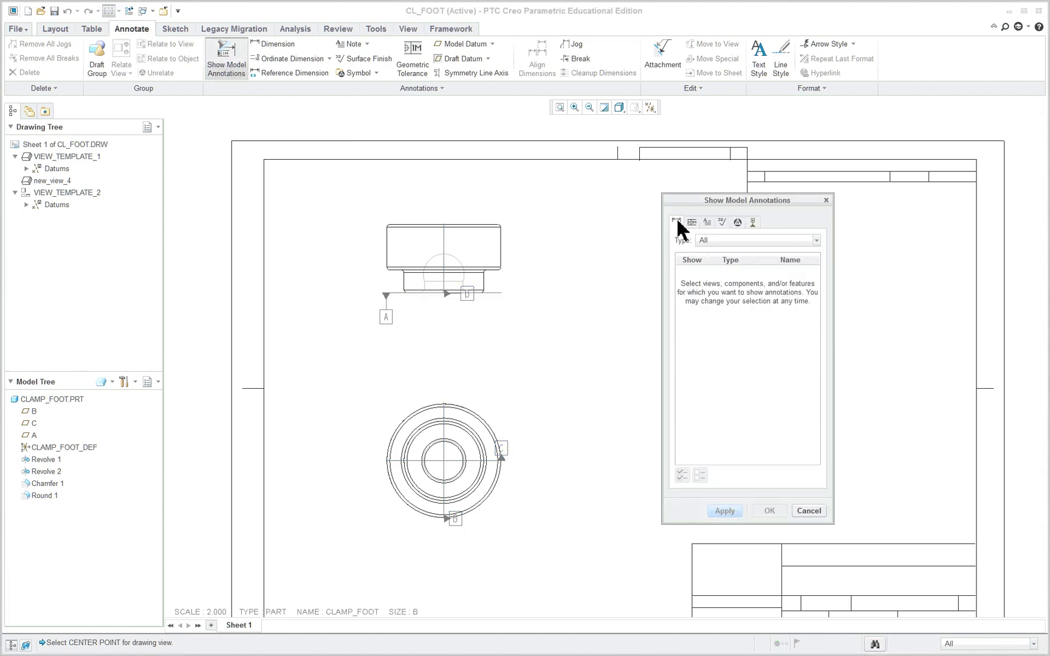
{"action": "left_click", "coordinate": [483, 249]}
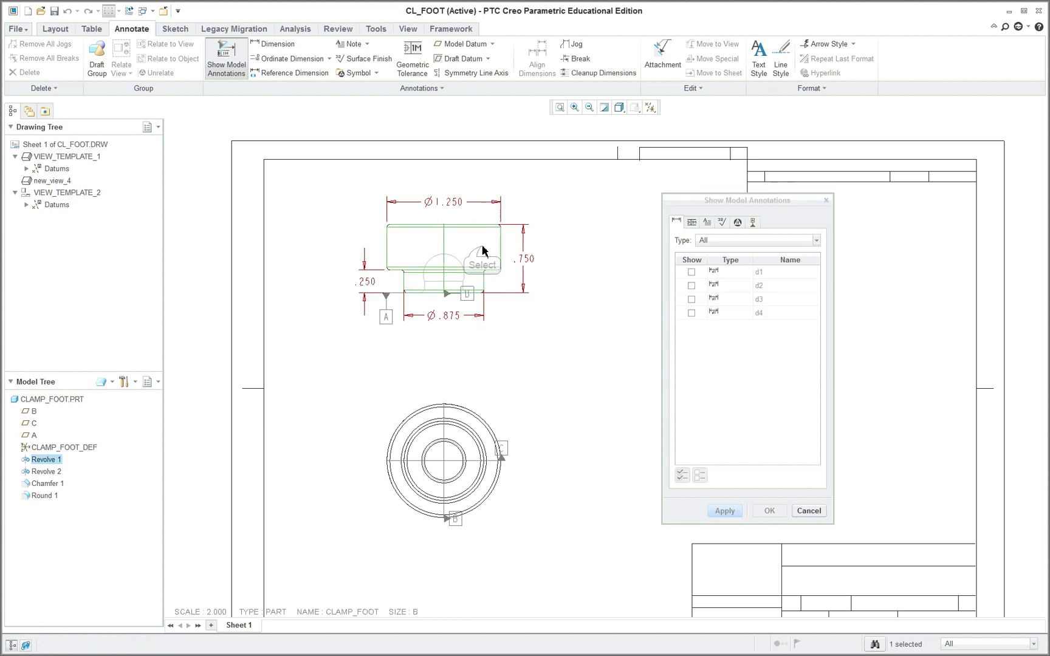
{"action": "left_click", "coordinate": [508, 430]}
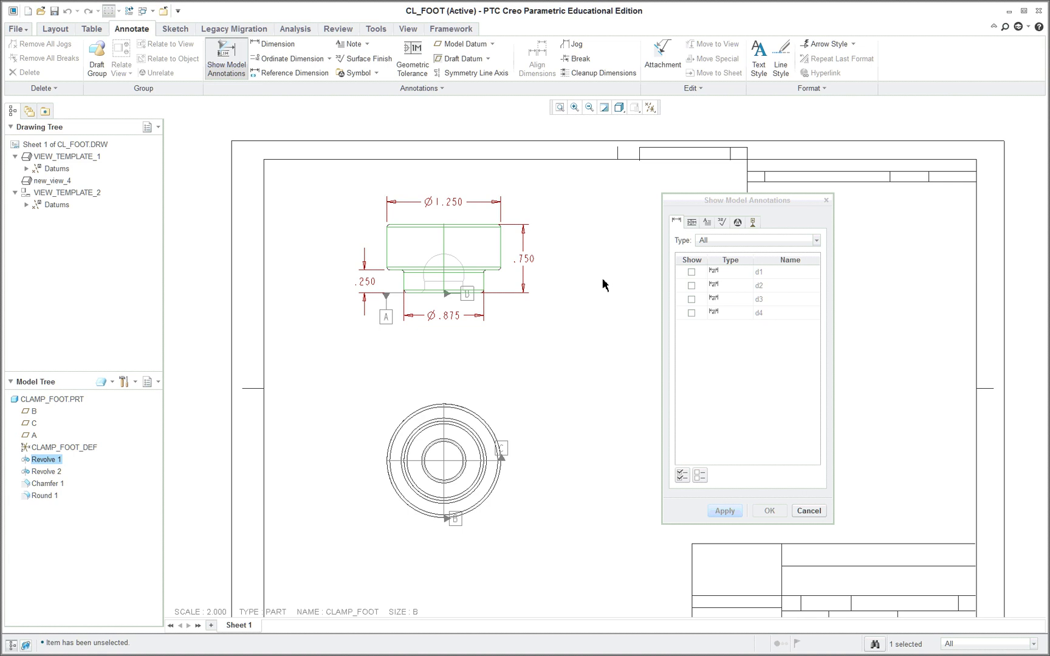
{"action": "left_click", "coordinate": [501, 285]}
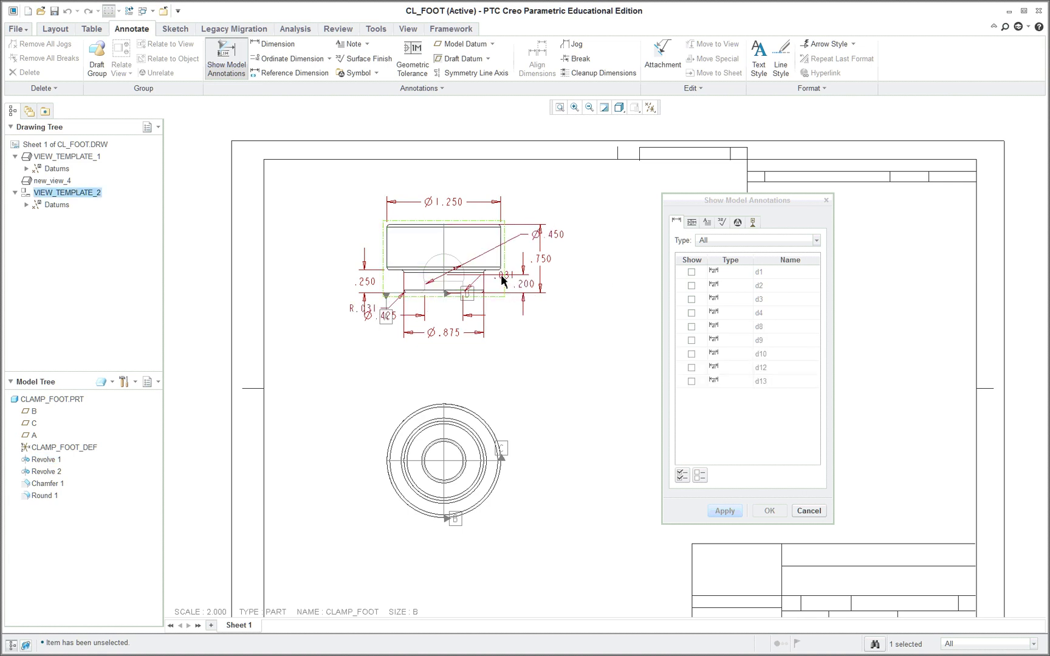
{"action": "left_click", "coordinate": [502, 421], "text": "ctrl"}
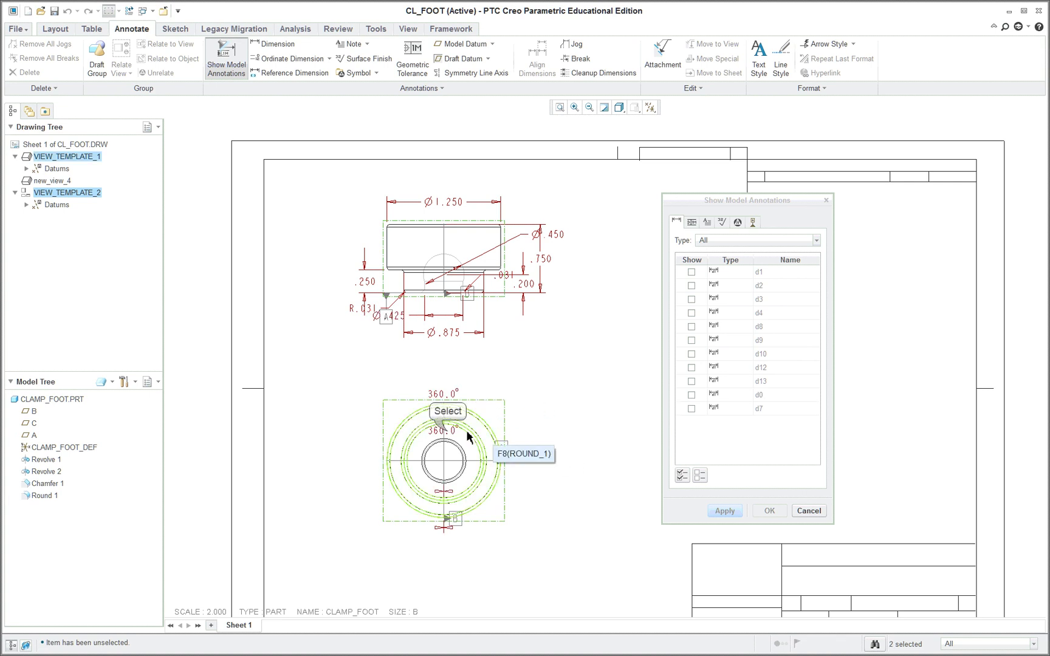
Mark all listed dimensions for display except the two 360.0° angles d0 and d7.
{"action": "left_click", "coordinate": [448, 432]}
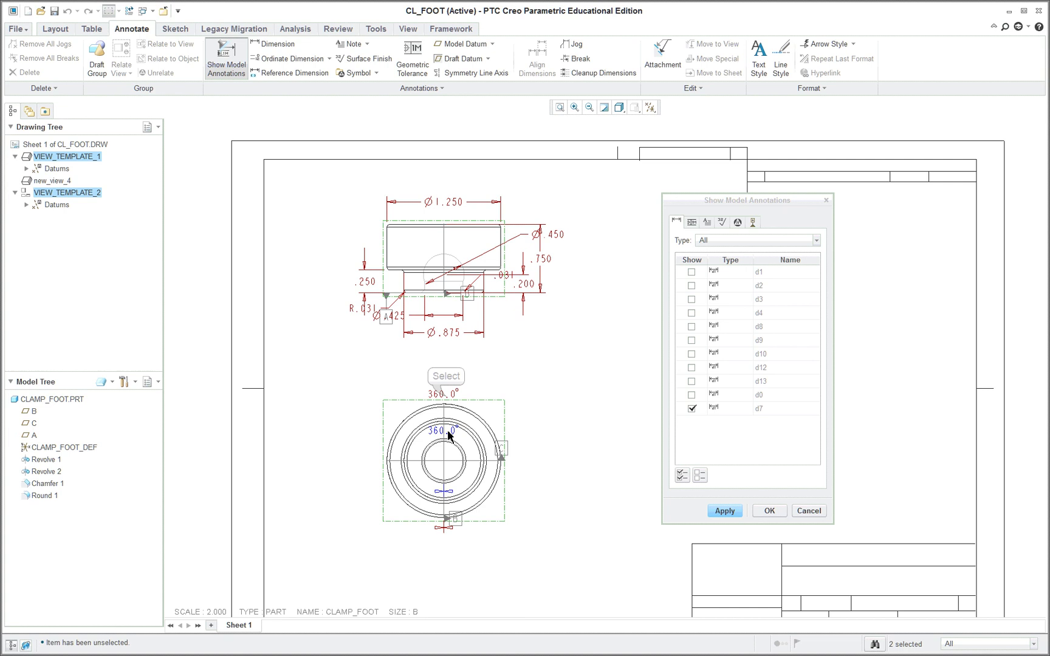
{"action": "left_click", "coordinate": [445, 394]}
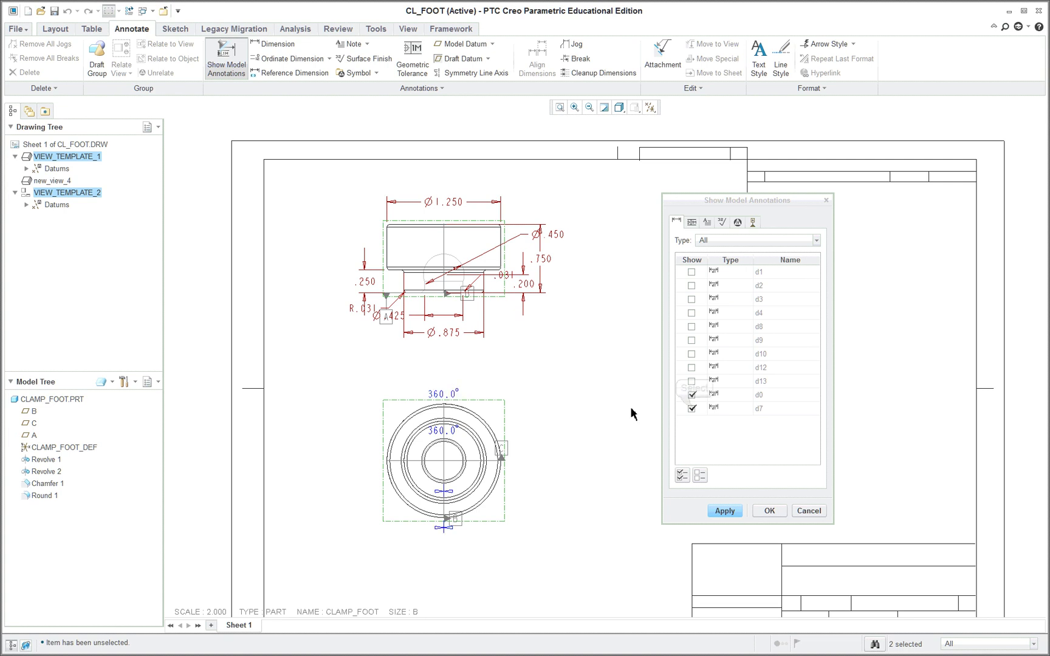
{"action": "left_click", "coordinate": [692, 409]}
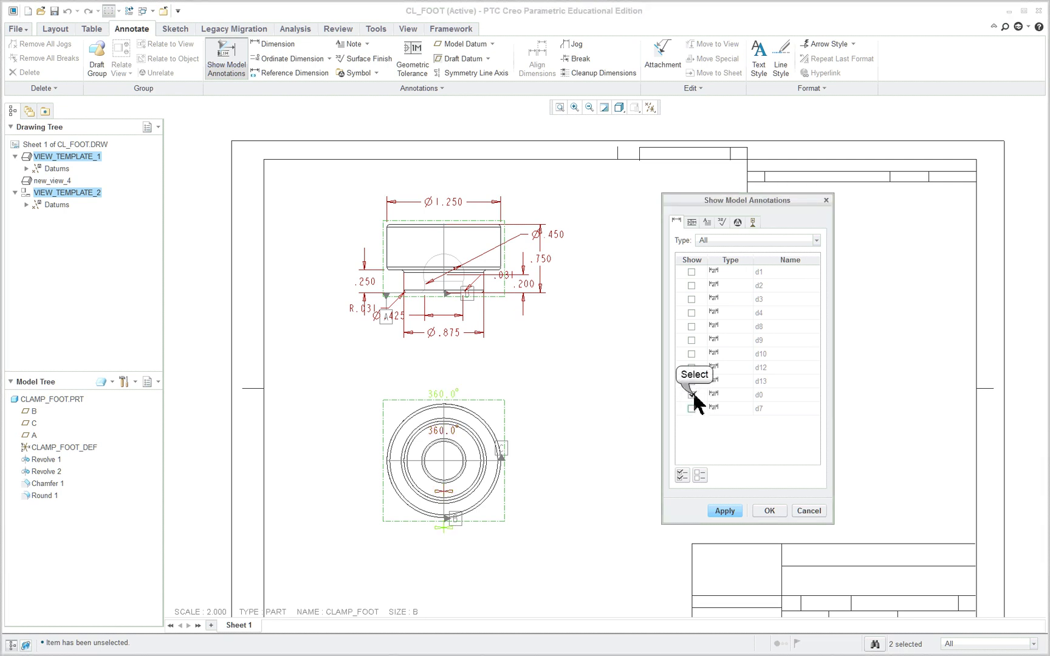
{"action": "left_click", "coordinate": [692, 395]}
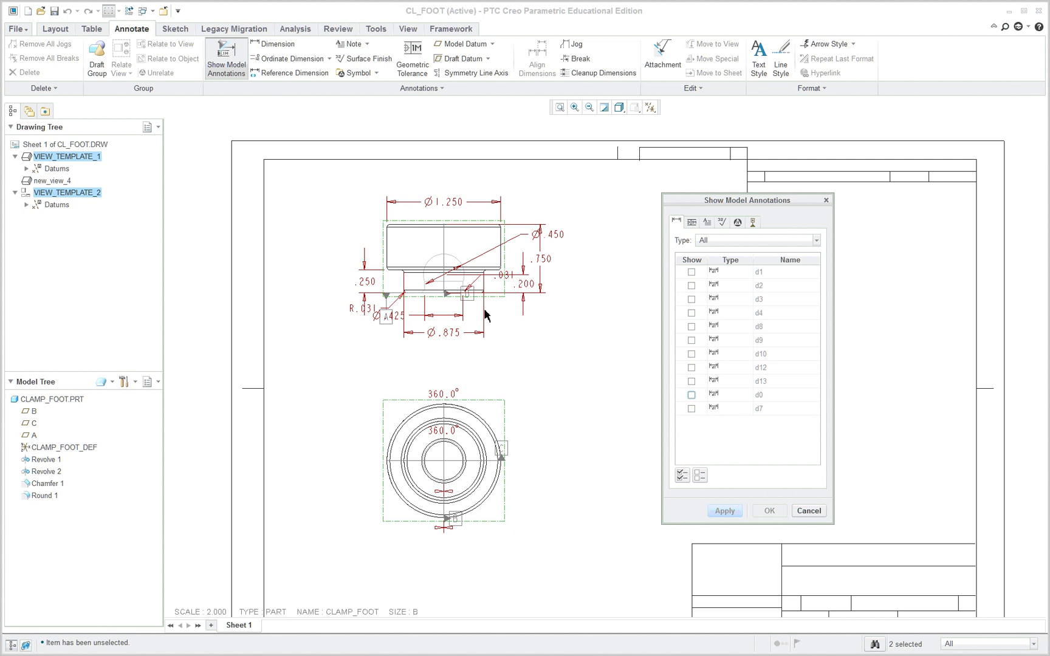
{"action": "scroll", "coordinate": [595, 256], "scroll_direction": "up", "scroll_amount": 1}
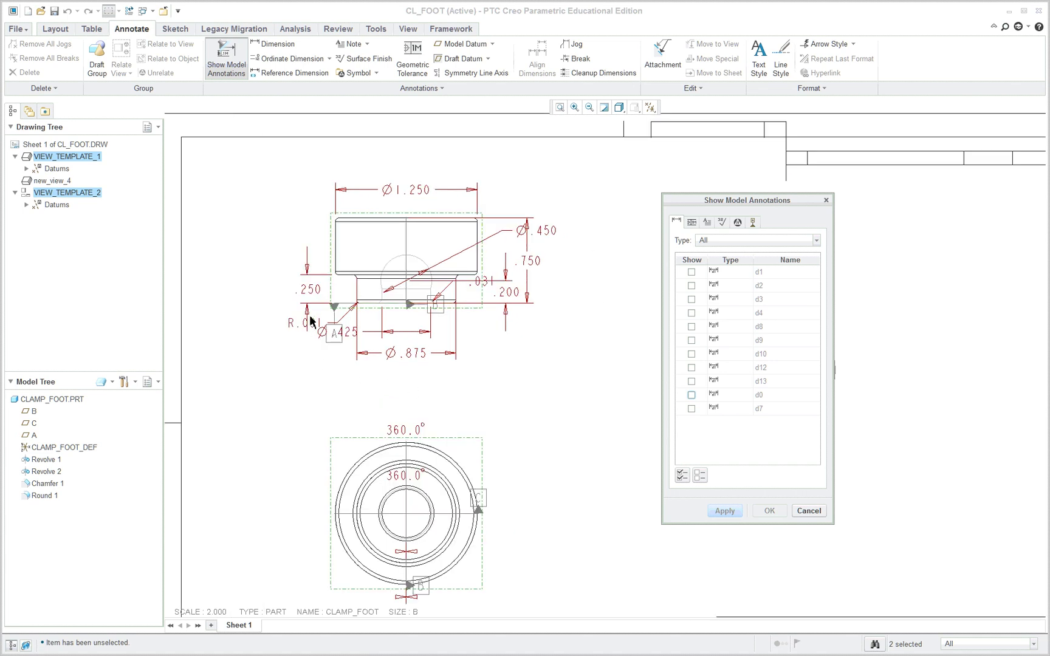
{"action": "left_click", "coordinate": [682, 475]}
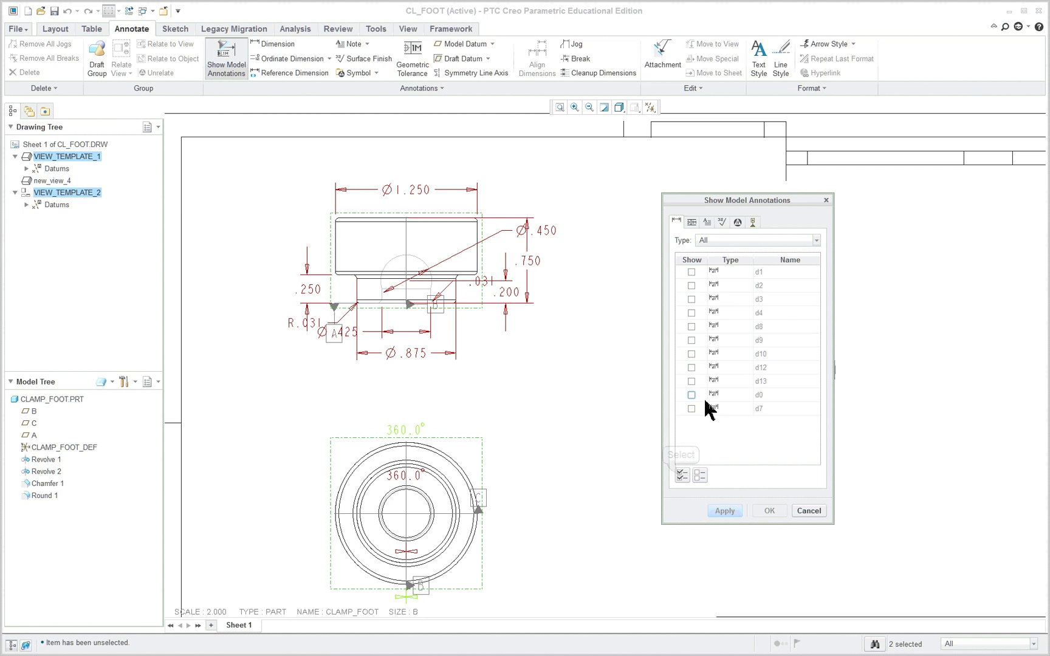
{"action": "left_click", "coordinate": [691, 409]}
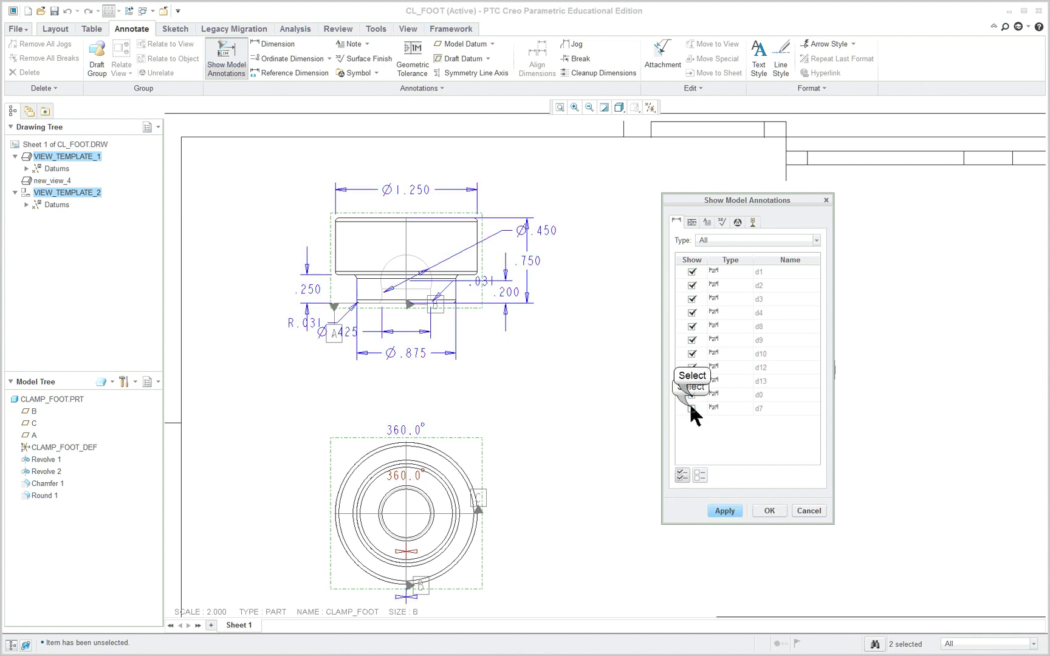
{"action": "left_click", "coordinate": [692, 395]}
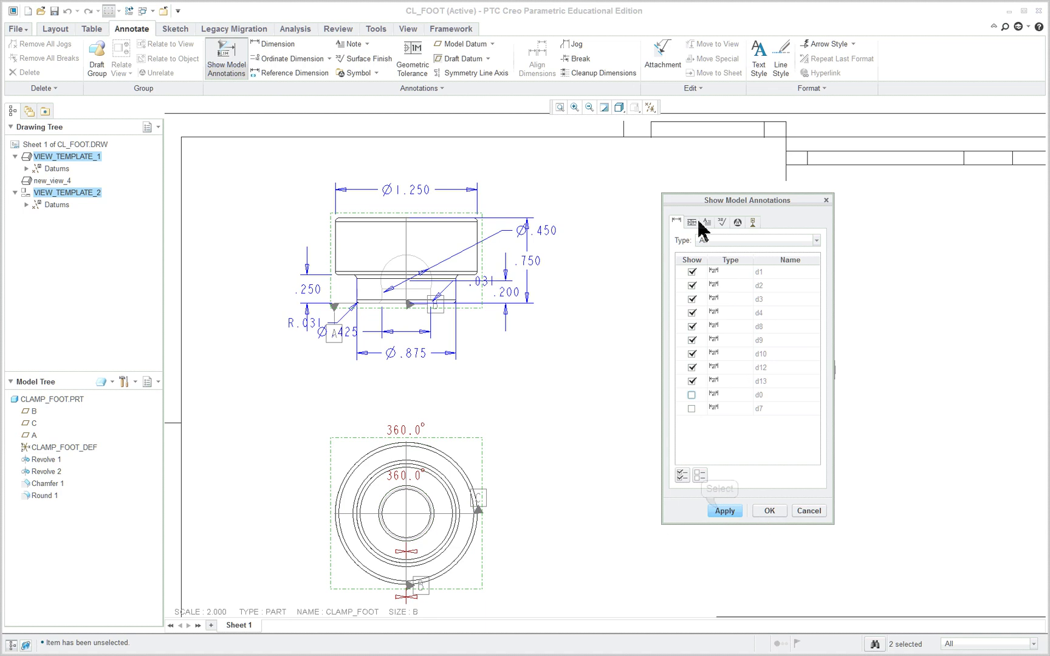
Apply the chosen dimensions, show both A_1 datum axes, and close the annotation dialog.
{"action": "left_click", "coordinate": [724, 511]}
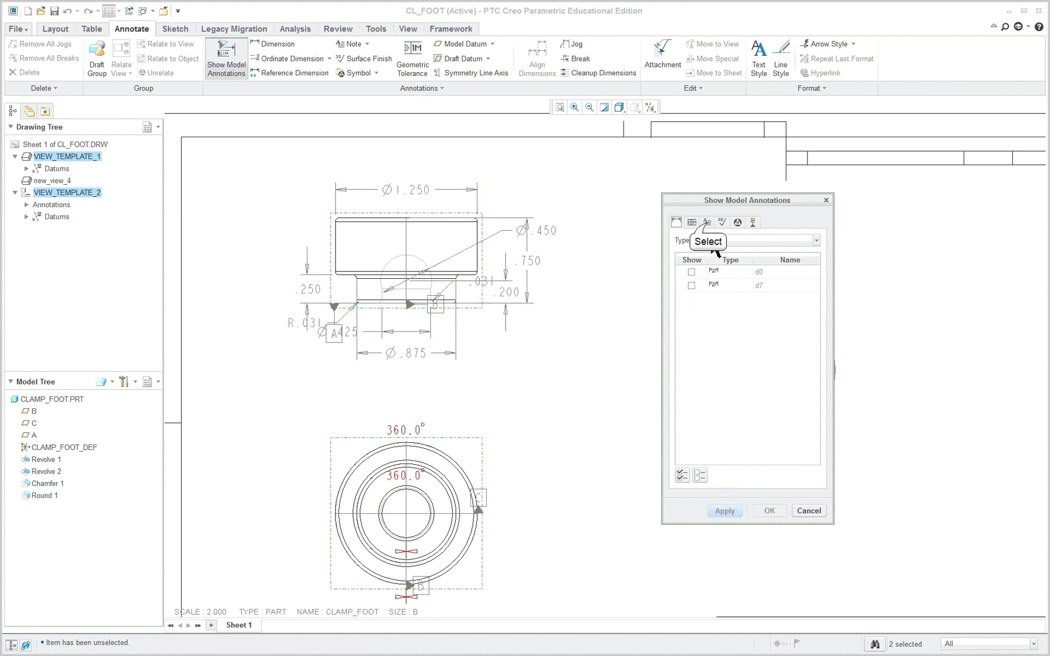
{"action": "left_click", "coordinate": [707, 222]}
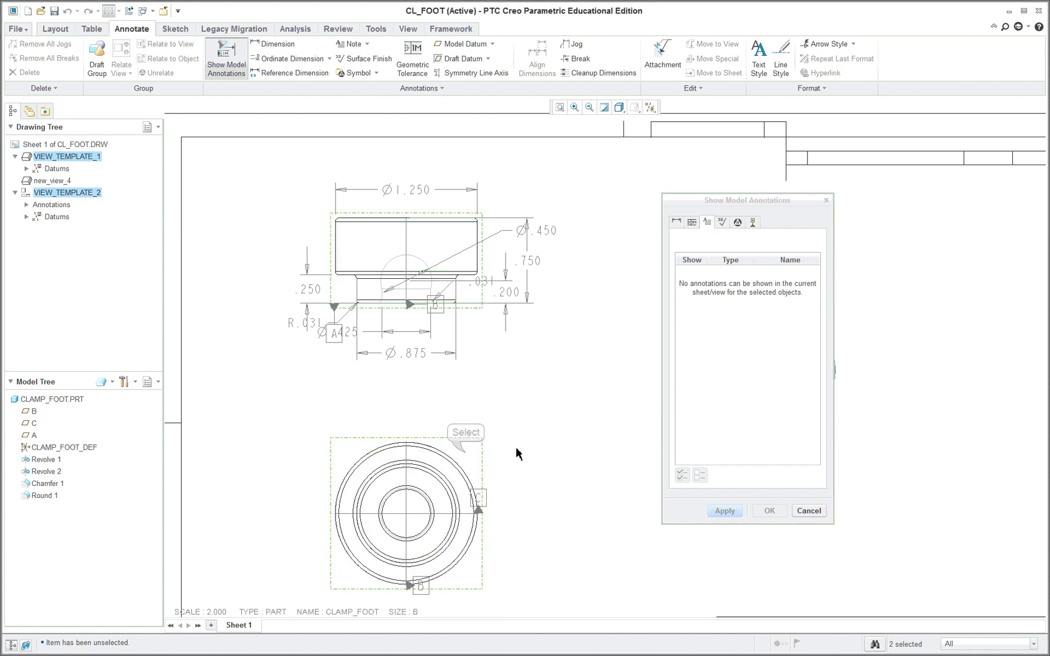
{"action": "left_click", "coordinate": [754, 224]}
{"action": "left_click", "coordinate": [692, 271]}
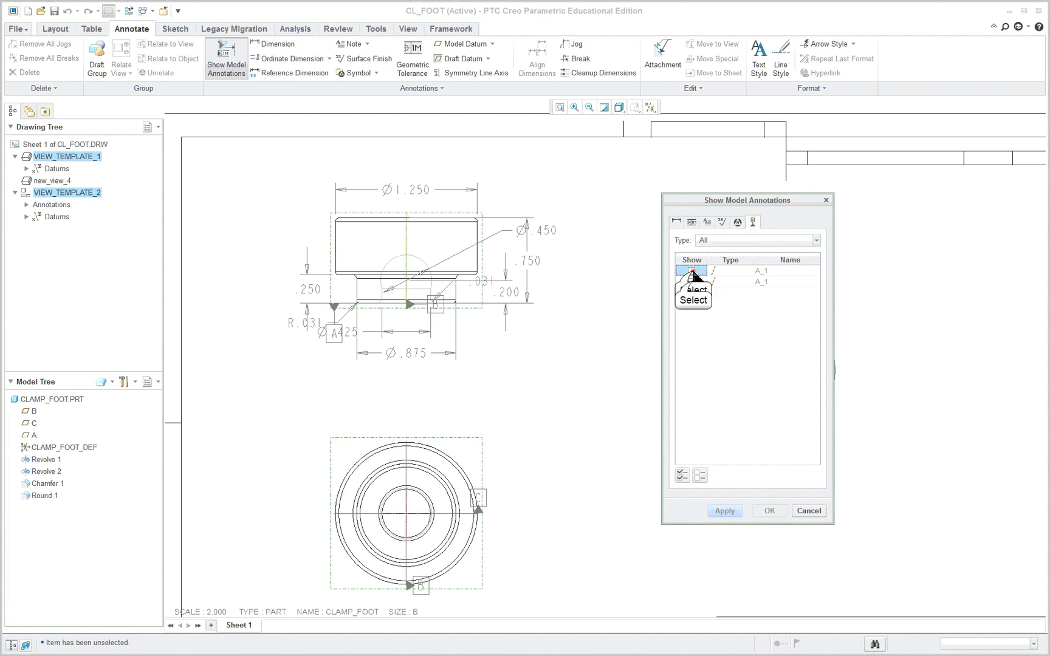
{"action": "left_click", "coordinate": [692, 285]}
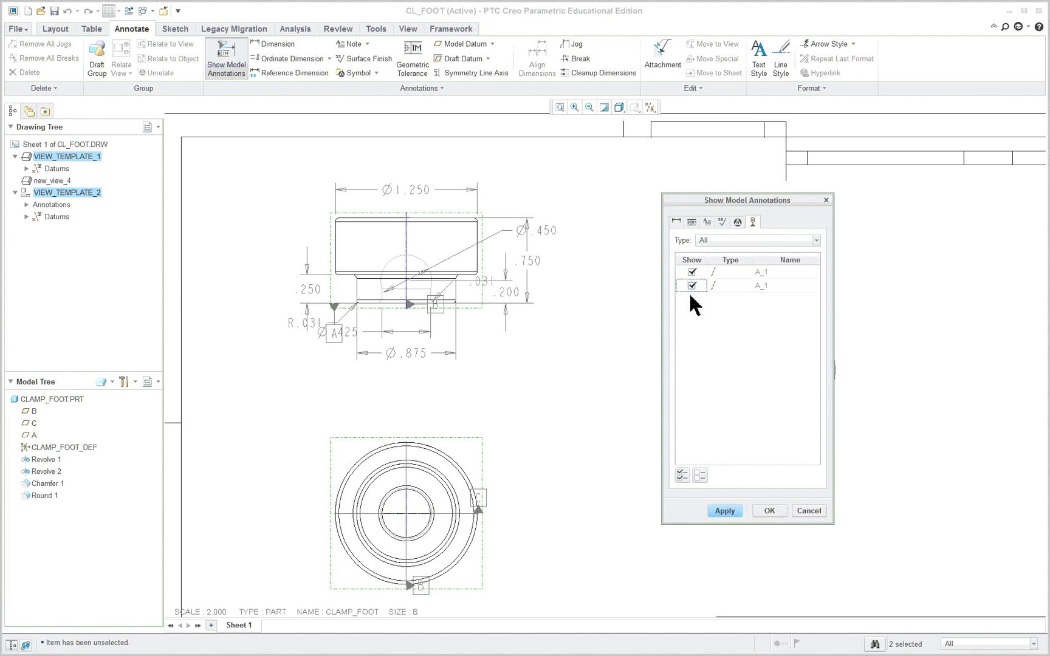
{"action": "left_click", "coordinate": [767, 511]}
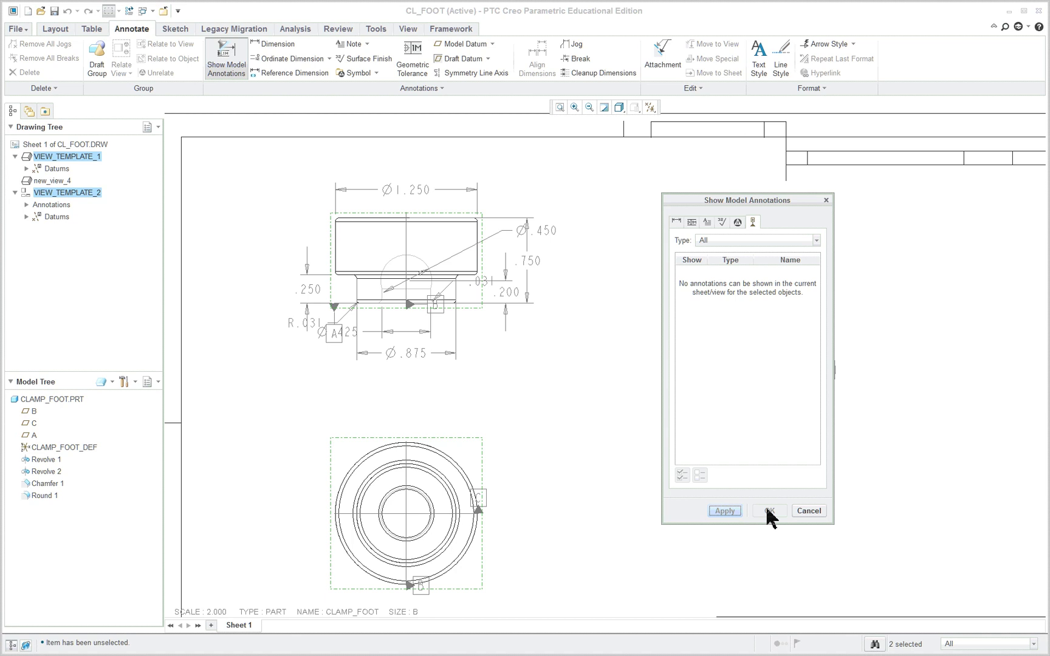
{"action": "left_click", "coordinate": [809, 510]}
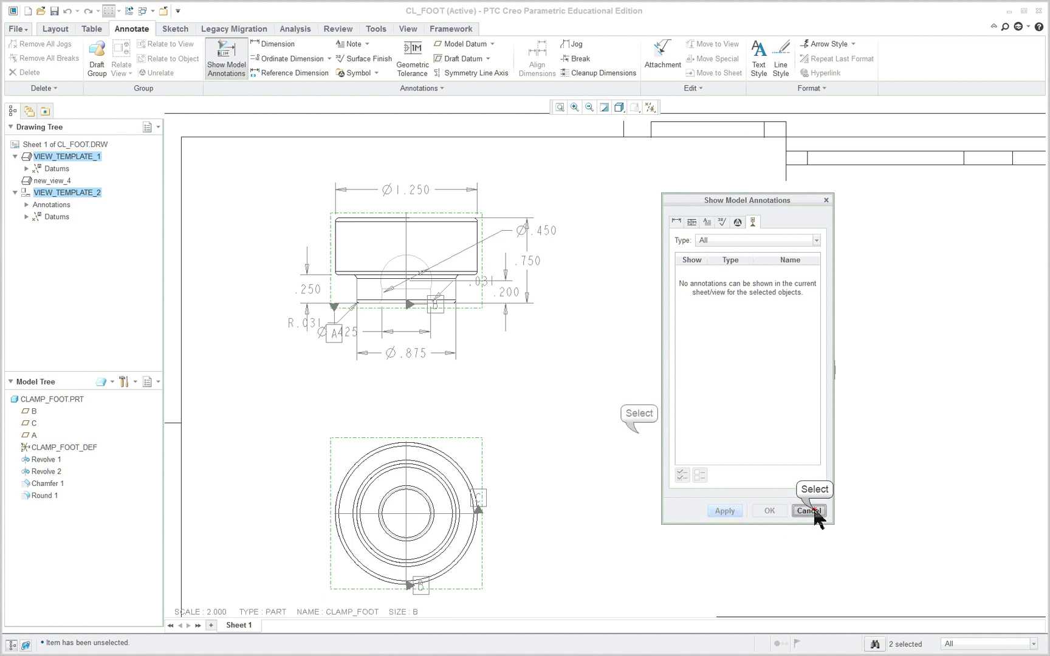
{"action": "left_click_drag", "start_coordinate": [254, 157], "coordinate": [584, 417]}
Clean up the selected dimensions with offset 0.500 and increment 5, without snap lines.
{"action": "right_click", "coordinate": [600, 384]}
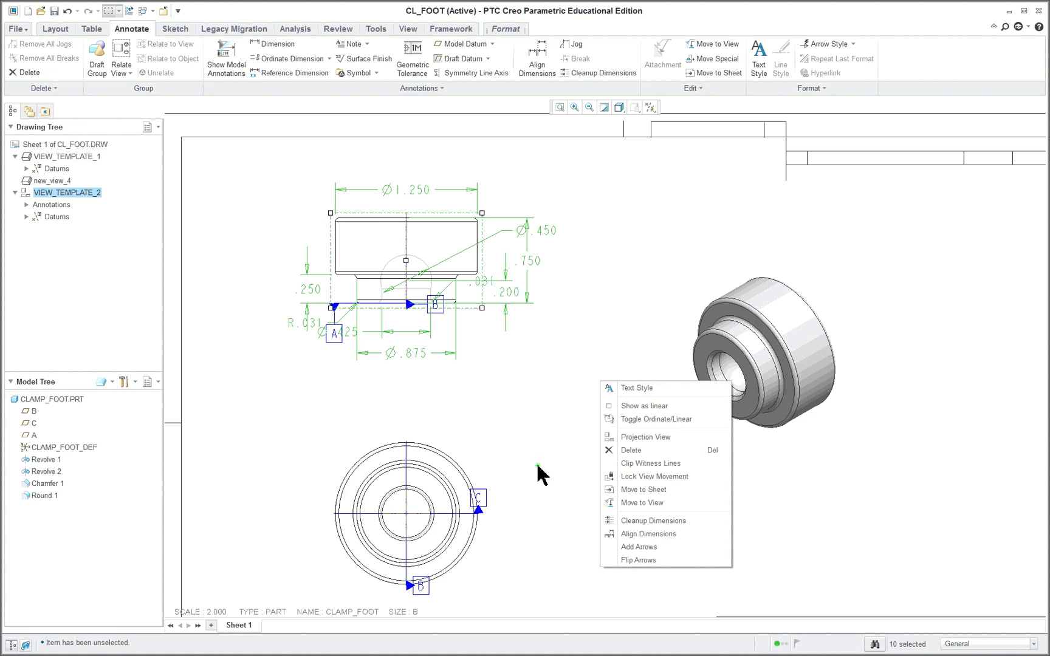
{"action": "left_click", "coordinate": [635, 522]}
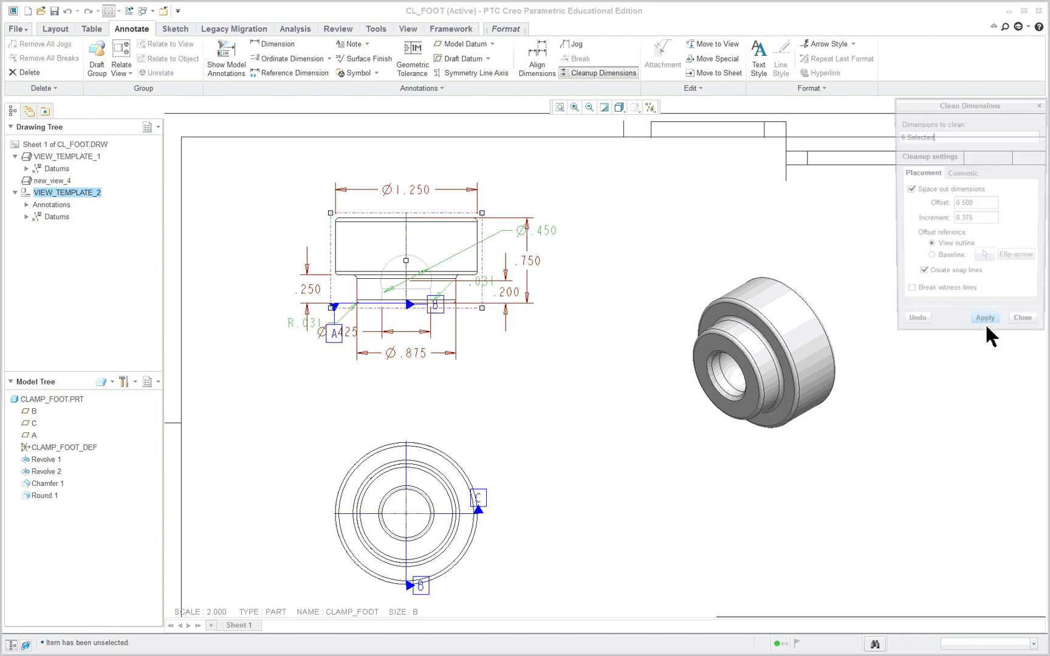
{"action": "left_click_drag", "start_coordinate": [1003, 101], "coordinate": [771, 192]}
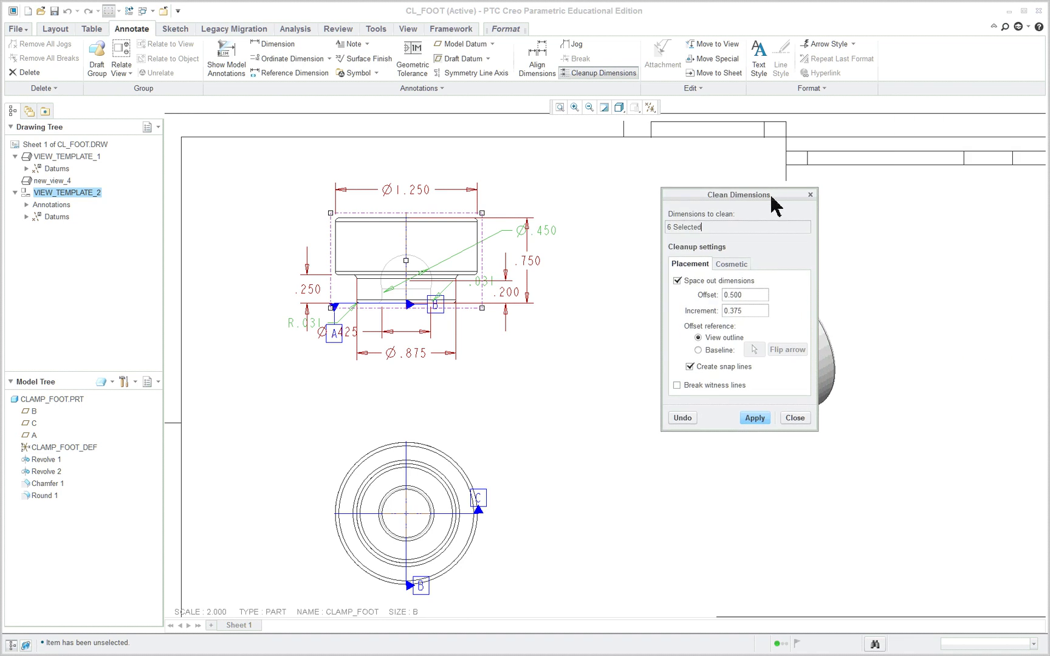
{"action": "left_click", "coordinate": [748, 312]}
{"action": "left_click", "coordinate": [689, 367]}
{"action": "left_click", "coordinate": [756, 420]}
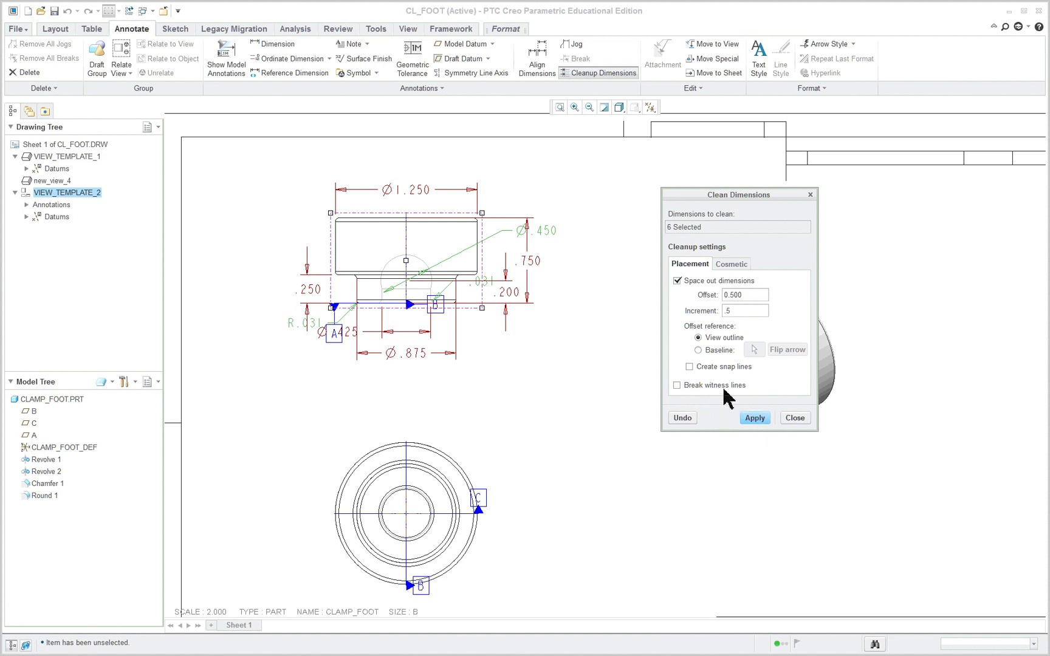
{"action": "left_click", "coordinate": [754, 418]}
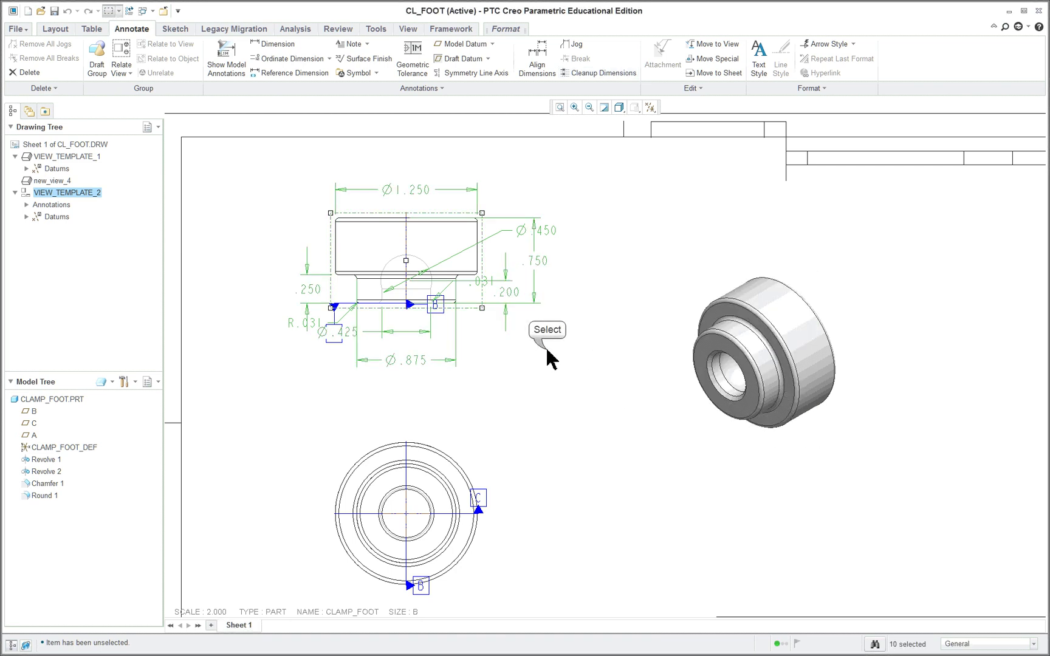
Select the Ø1.250 diameter dimension on the front view and bring up its actions.
{"action": "scroll", "coordinate": [599, 423], "scroll_direction": "down", "scroll_amount": 2}
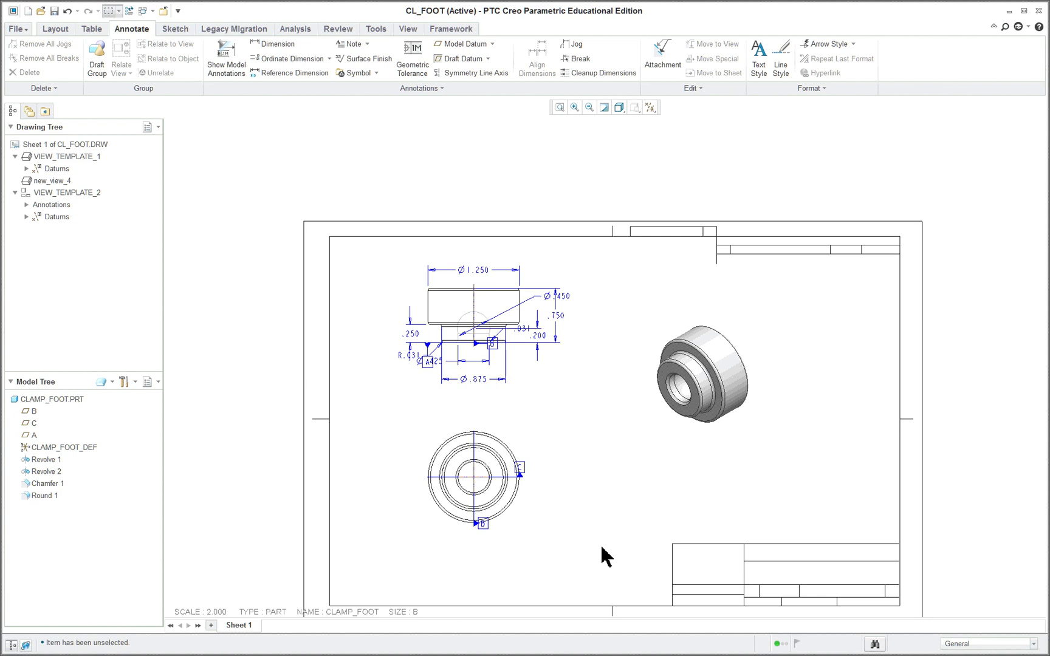
{"action": "scroll", "coordinate": [597, 535], "scroll_direction": "up", "scroll_amount": 1}
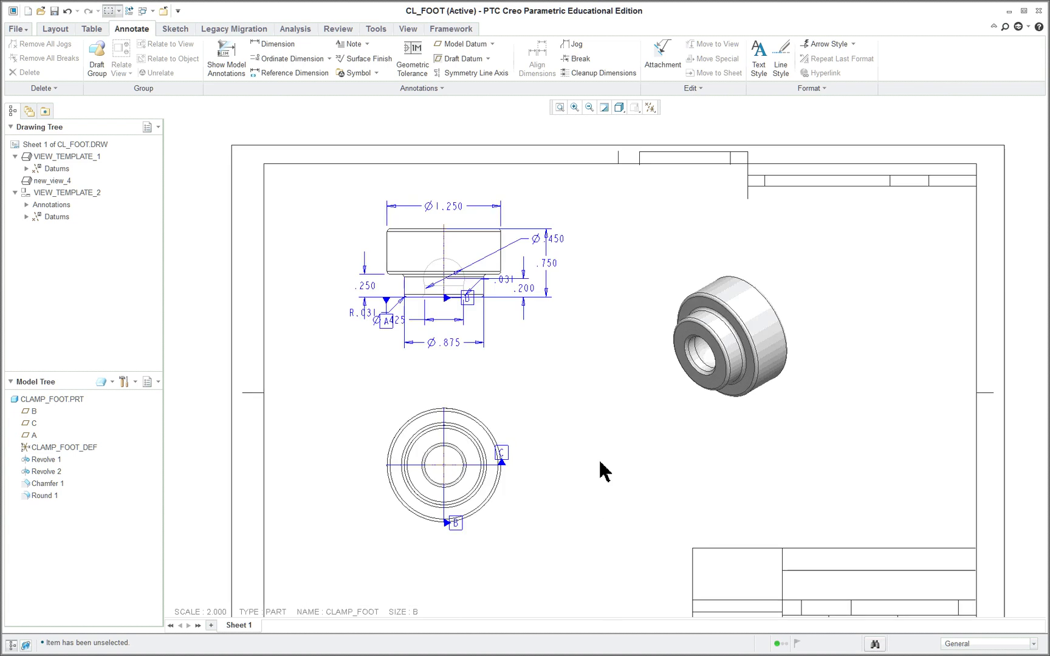
{"action": "left_click", "coordinate": [453, 214]}
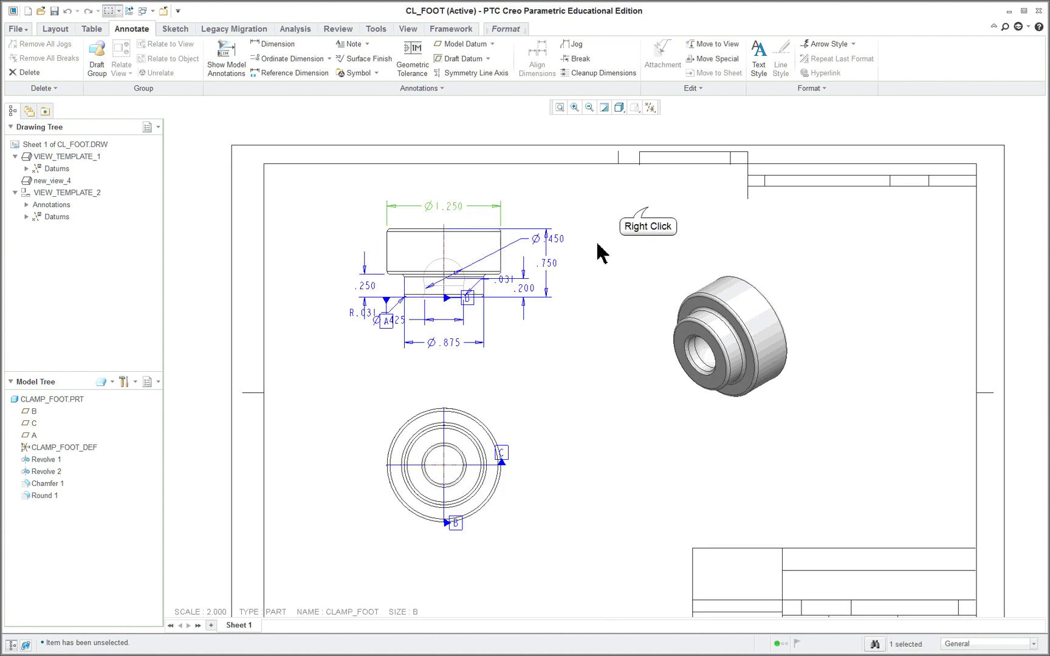
{"action": "right_click", "coordinate": [649, 209]}
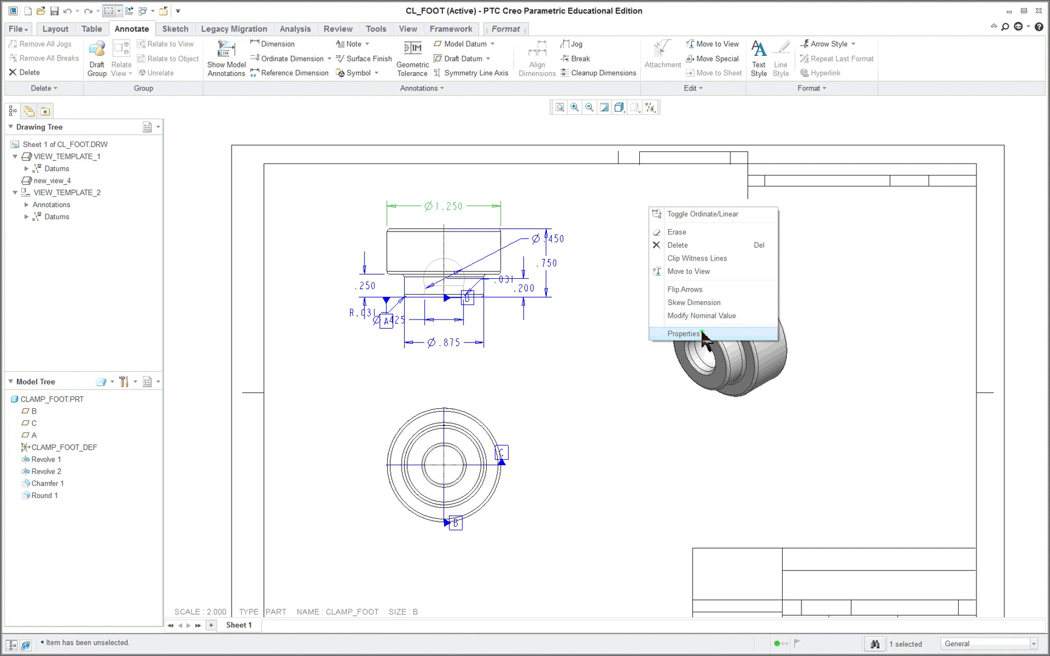
{"action": "double_click", "coordinate": [620, 406]}
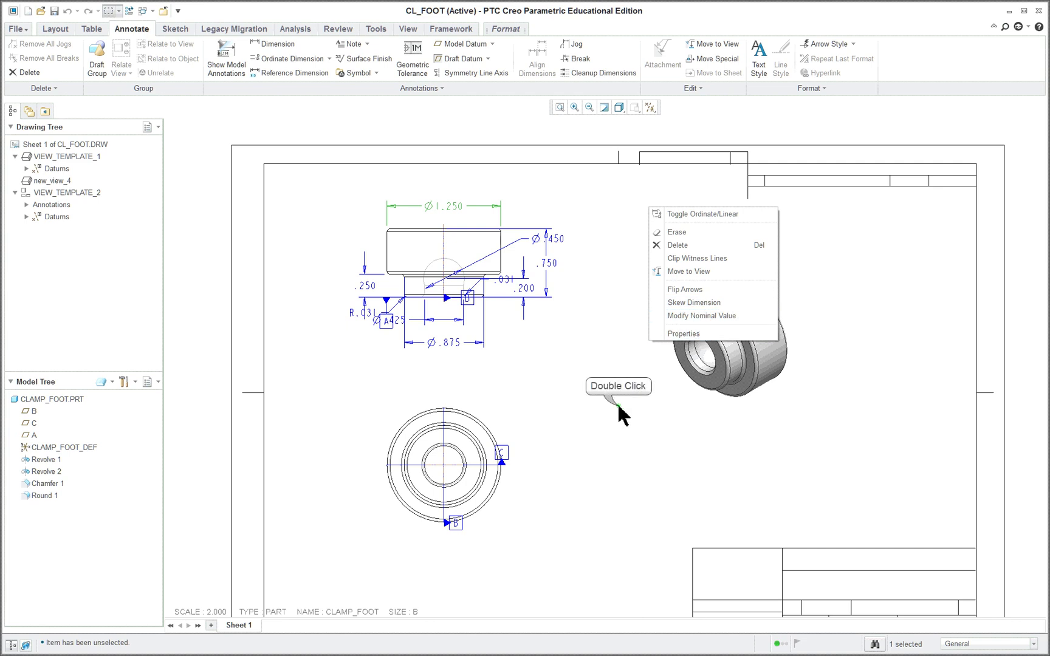
{"action": "left_click", "coordinate": [54, 28]}
{"action": "left_click", "coordinate": [453, 213]}
{"action": "right_click", "coordinate": [453, 213]}
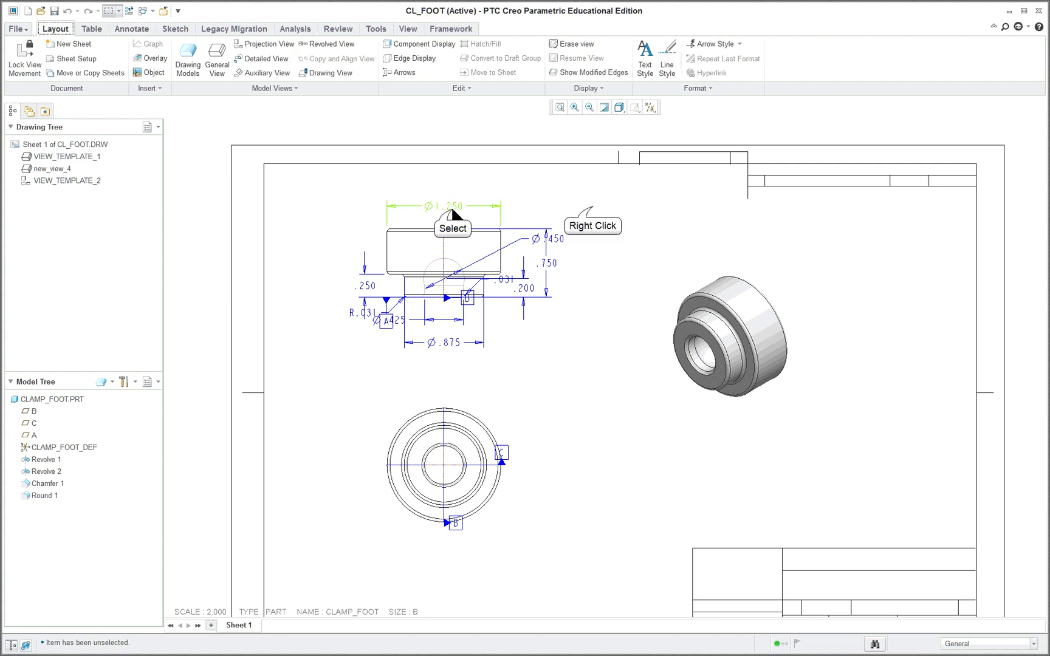
{"action": "right_click", "coordinate": [594, 209]}
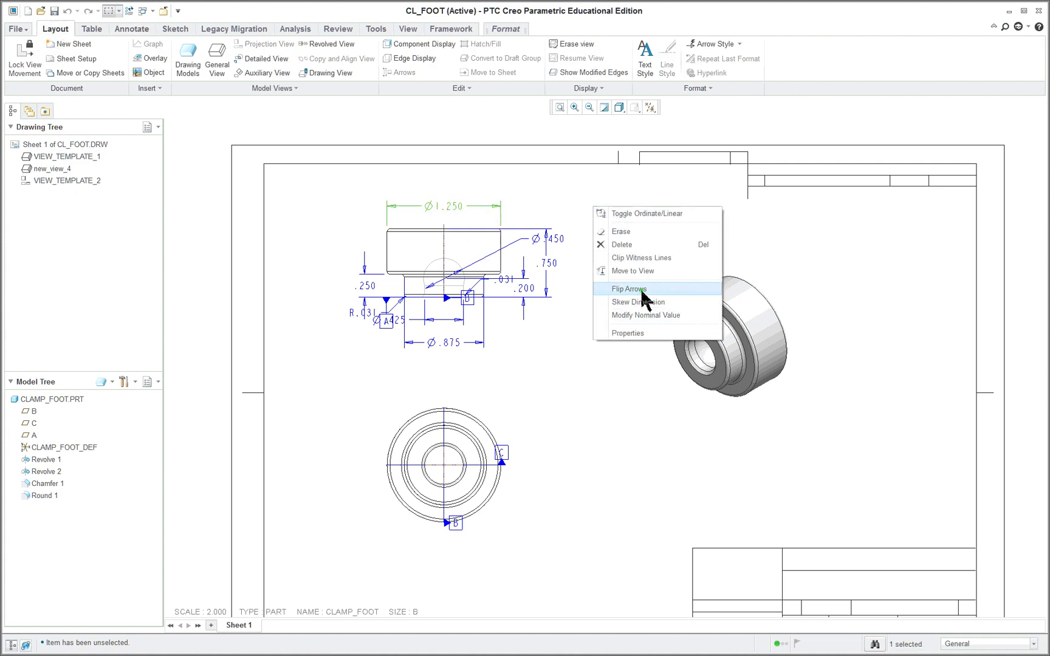
Move the Ø1.250 dimension to the bottom view, placing it at the view's upper left.
{"action": "left_click", "coordinate": [633, 271]}
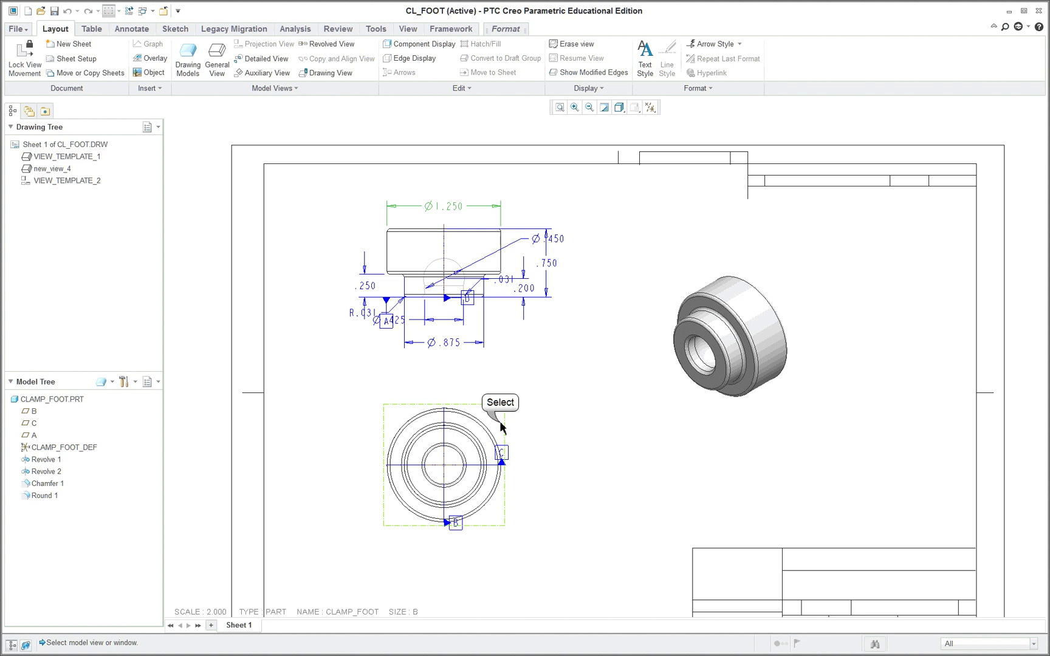
{"action": "left_click", "coordinate": [498, 484]}
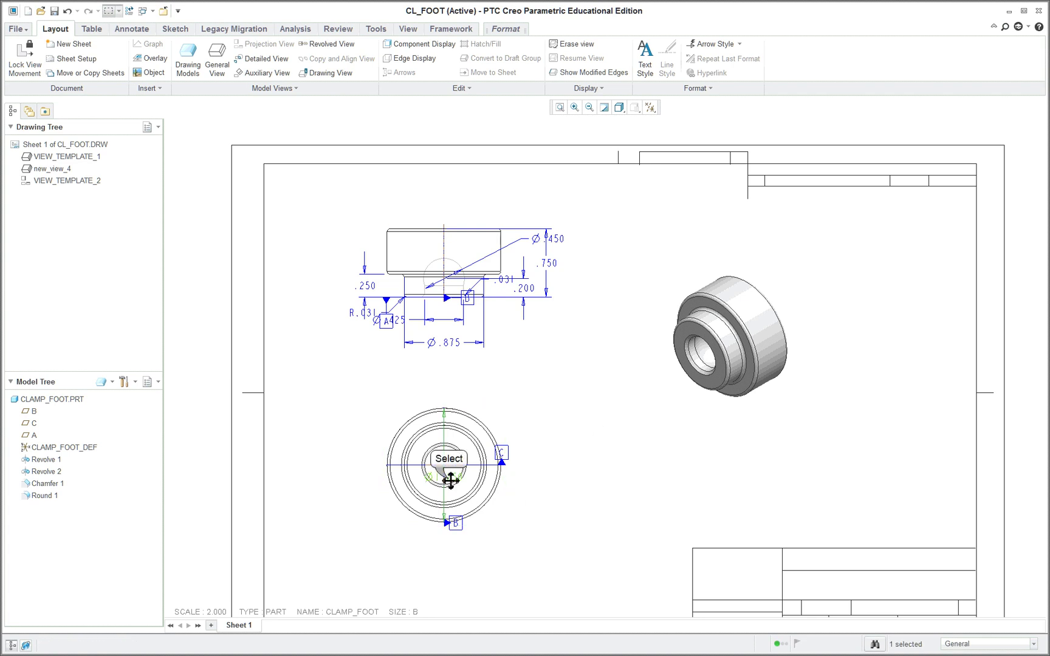
{"action": "left_click_drag", "start_coordinate": [450, 480], "coordinate": [379, 420]}
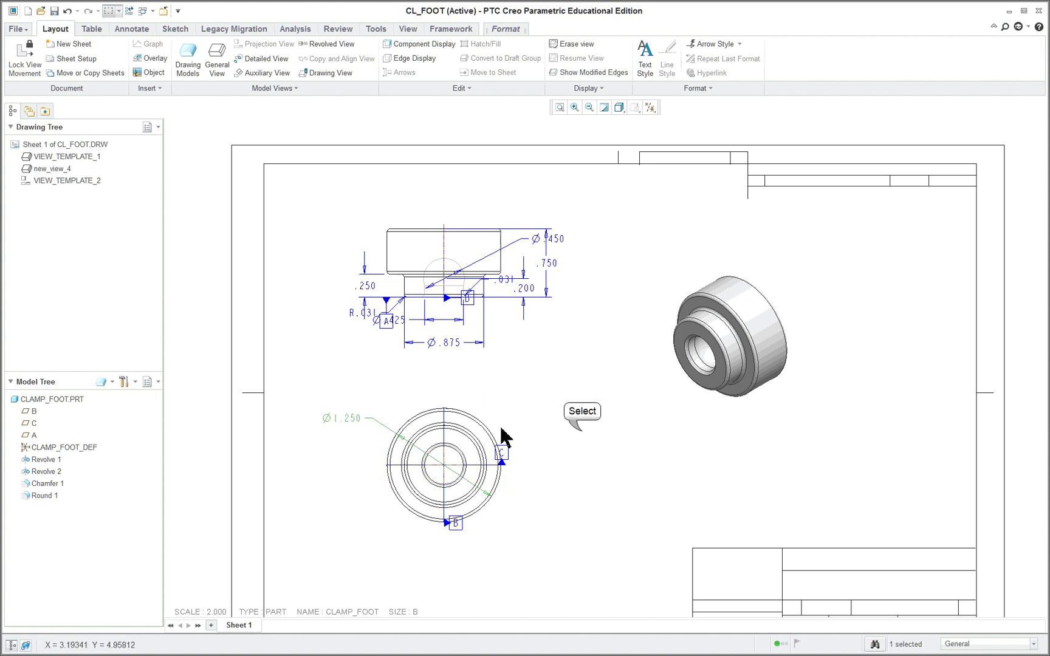
{"action": "left_click", "coordinate": [582, 431]}
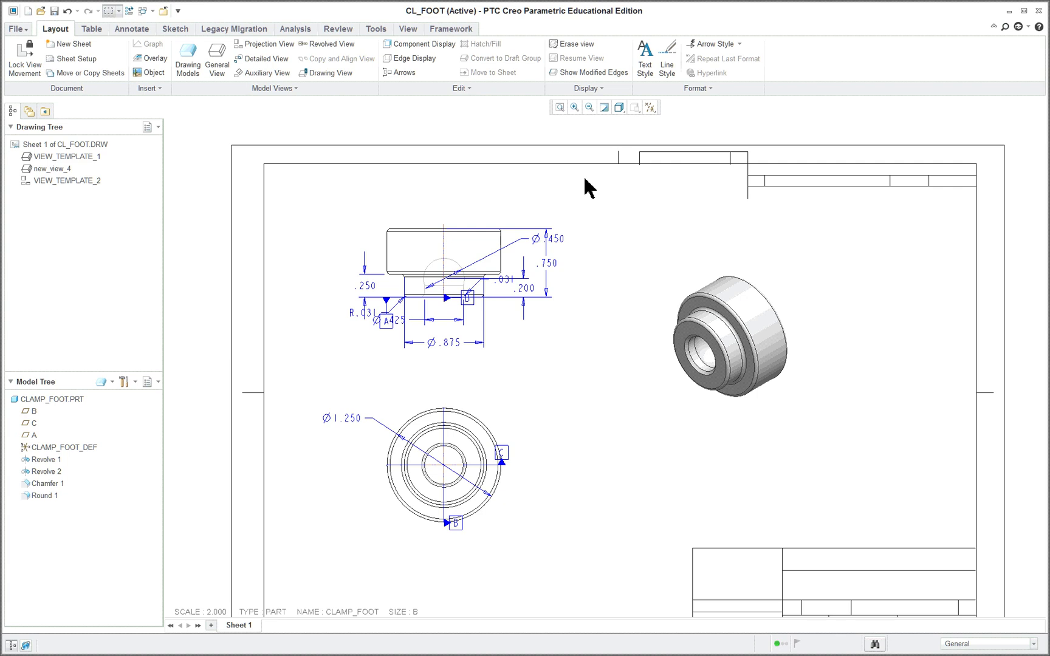
{"action": "scroll", "coordinate": [582, 192], "scroll_direction": "down", "scroll_amount": 2}
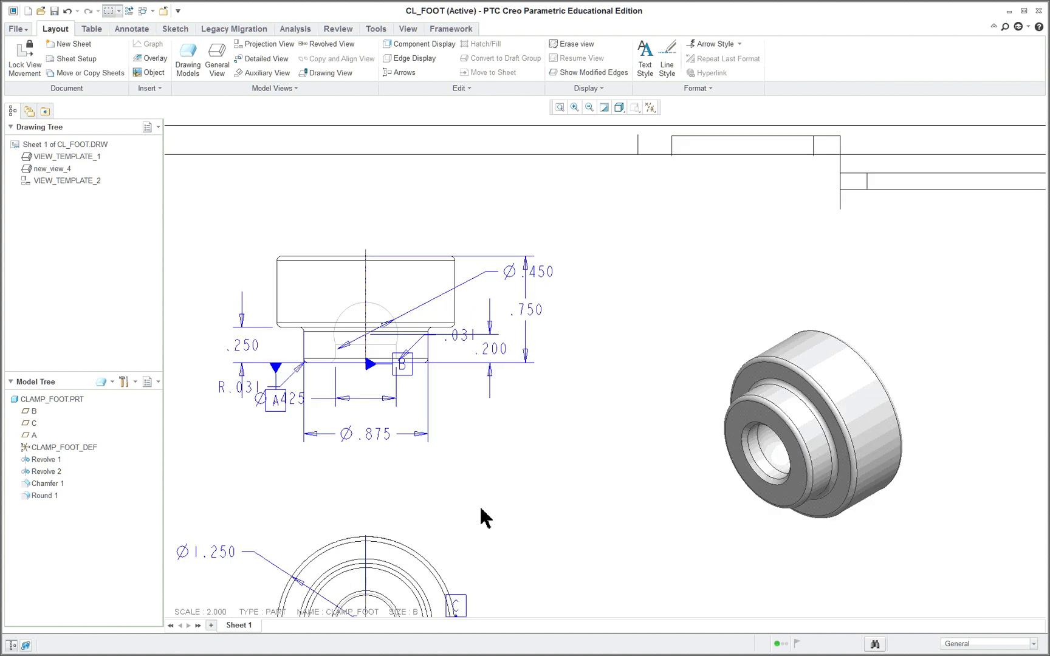
{"action": "scroll", "coordinate": [433, 431], "scroll_direction": "up", "scroll_amount": 2}
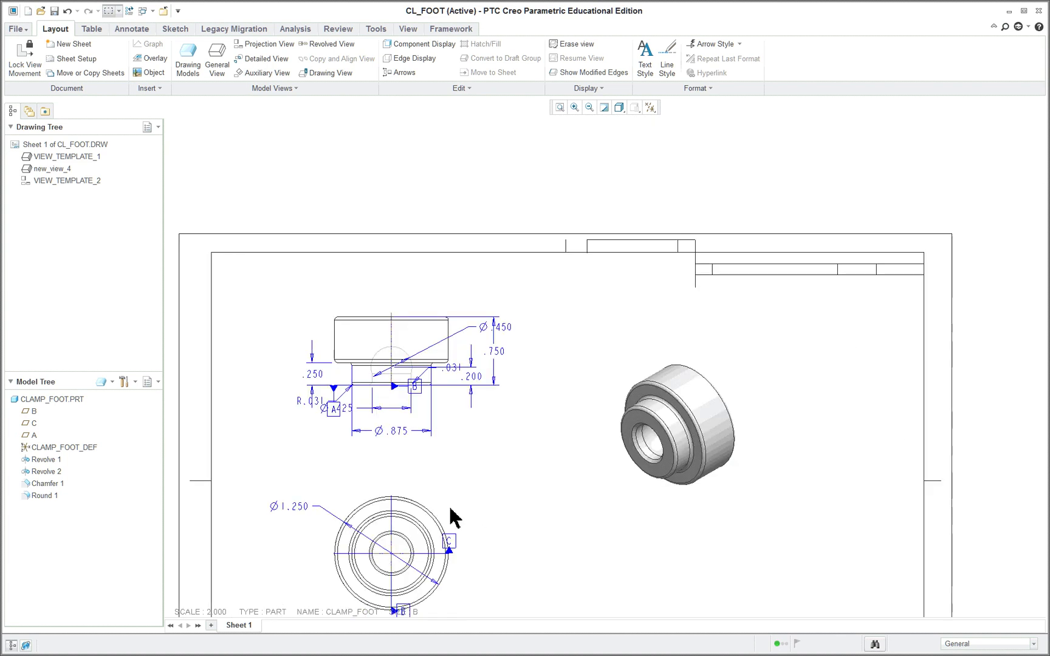
{"action": "scroll", "coordinate": [489, 553], "scroll_direction": "up", "scroll_amount": 3}
{"action": "scroll", "coordinate": [485, 568], "scroll_direction": "down", "scroll_amount": 5}
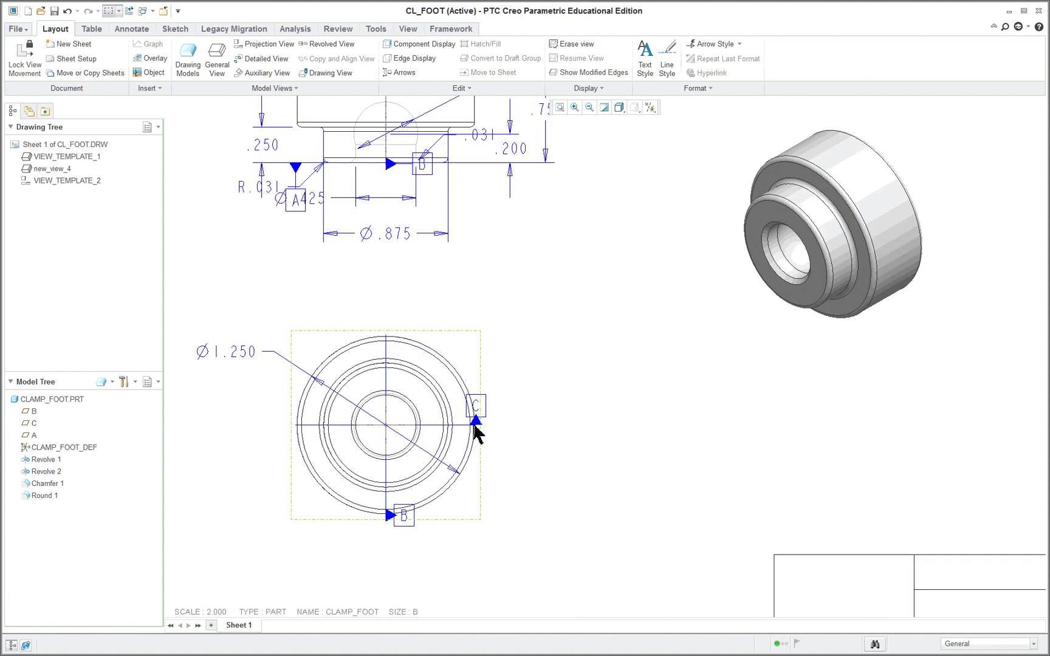
On the Annotate tab, set the selection filter to Datum.
{"action": "left_click", "coordinate": [133, 29]}
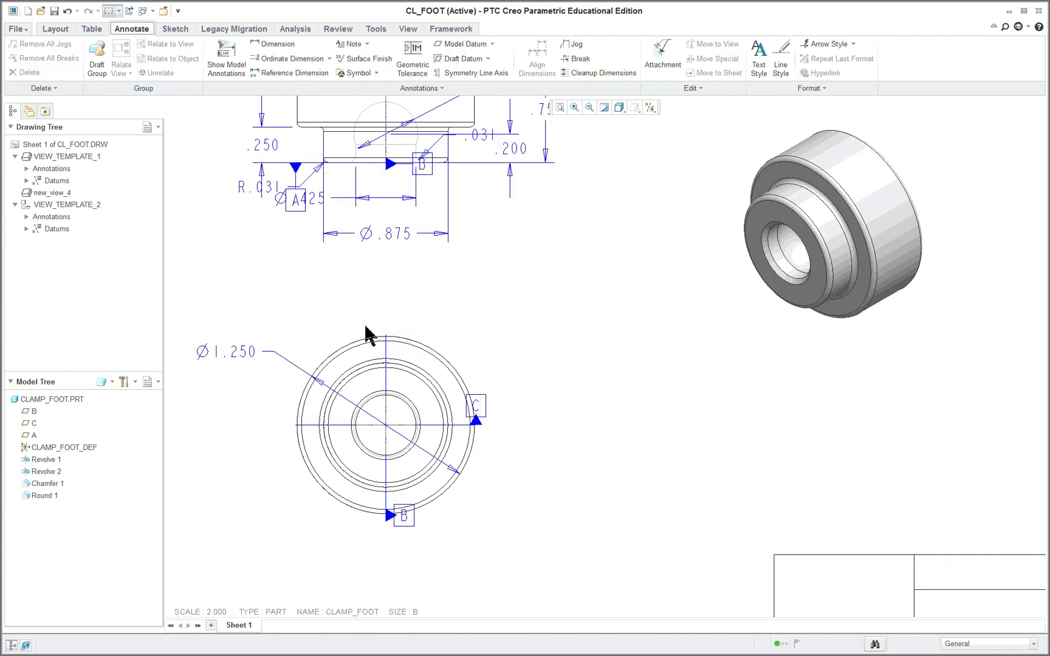
{"action": "left_click", "coordinate": [981, 647]}
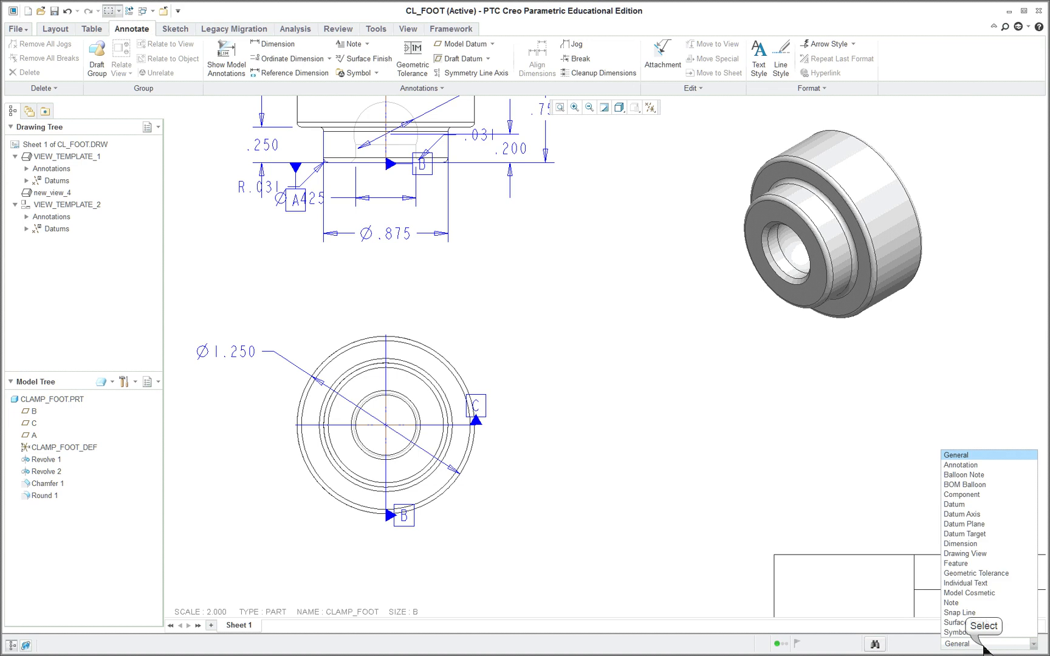
{"action": "left_click", "coordinate": [980, 466]}
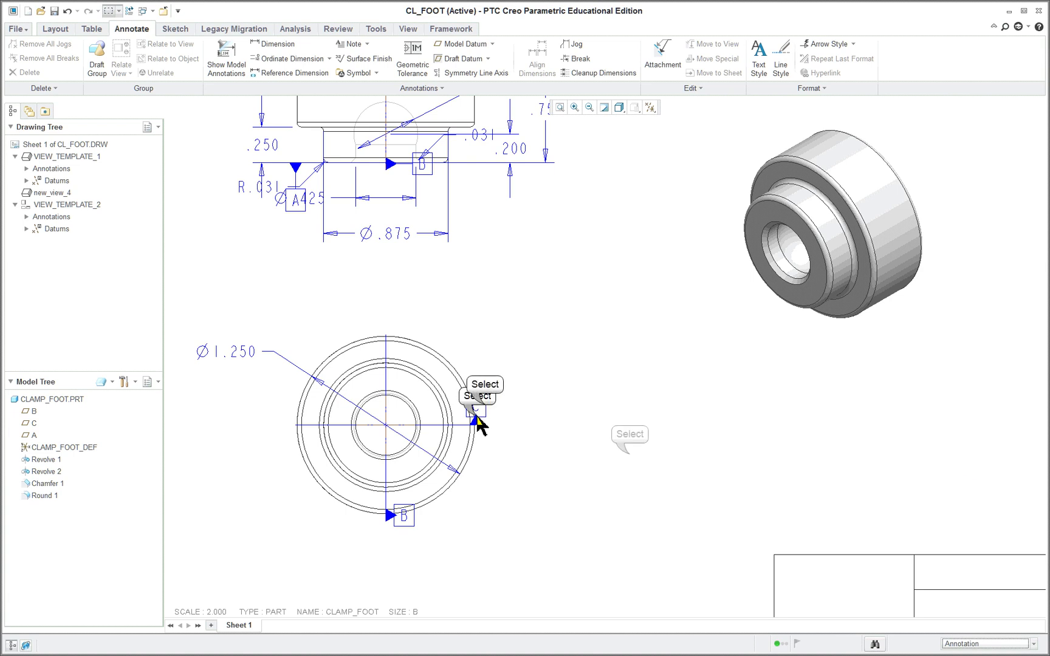
{"action": "scroll", "coordinate": [435, 293], "scroll_direction": "down", "scroll_amount": 2}
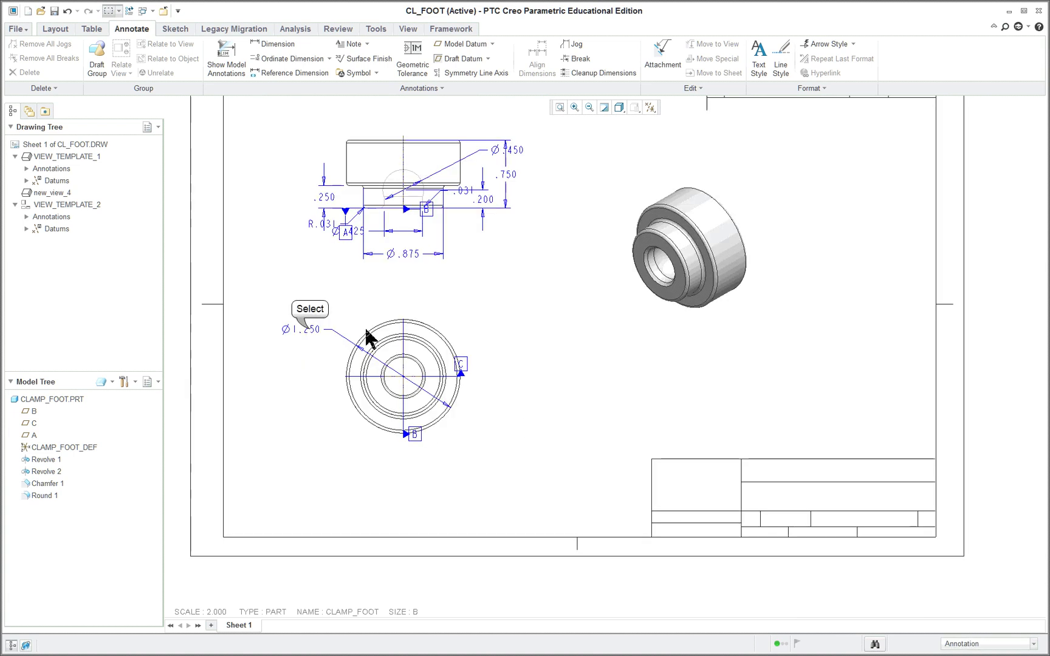
{"action": "left_click", "coordinate": [308, 332]}
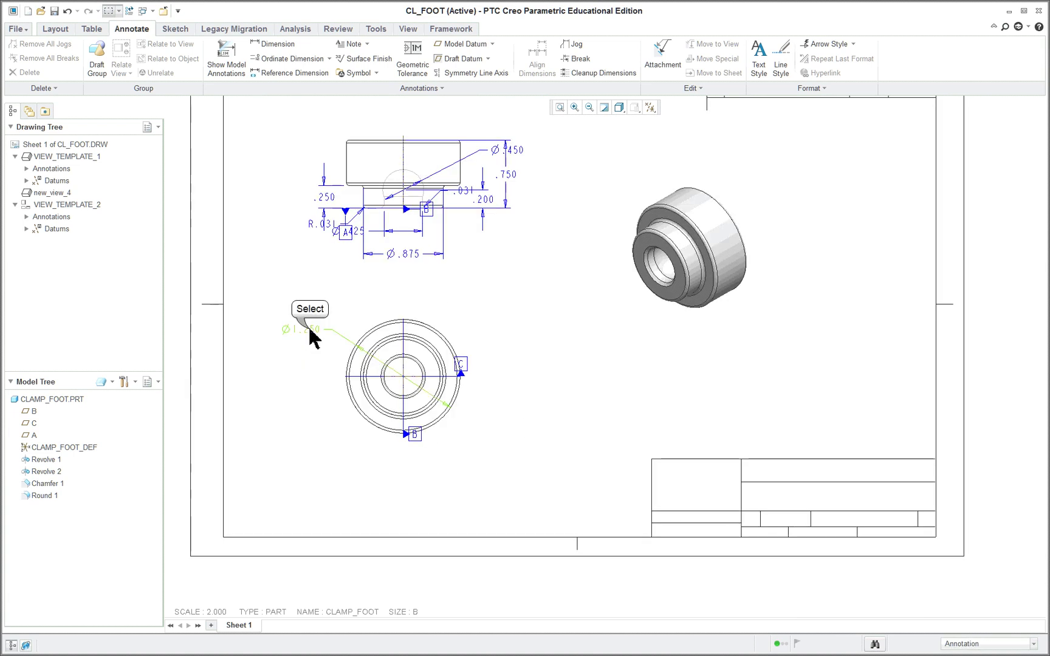
{"action": "left_click", "coordinate": [517, 322]}
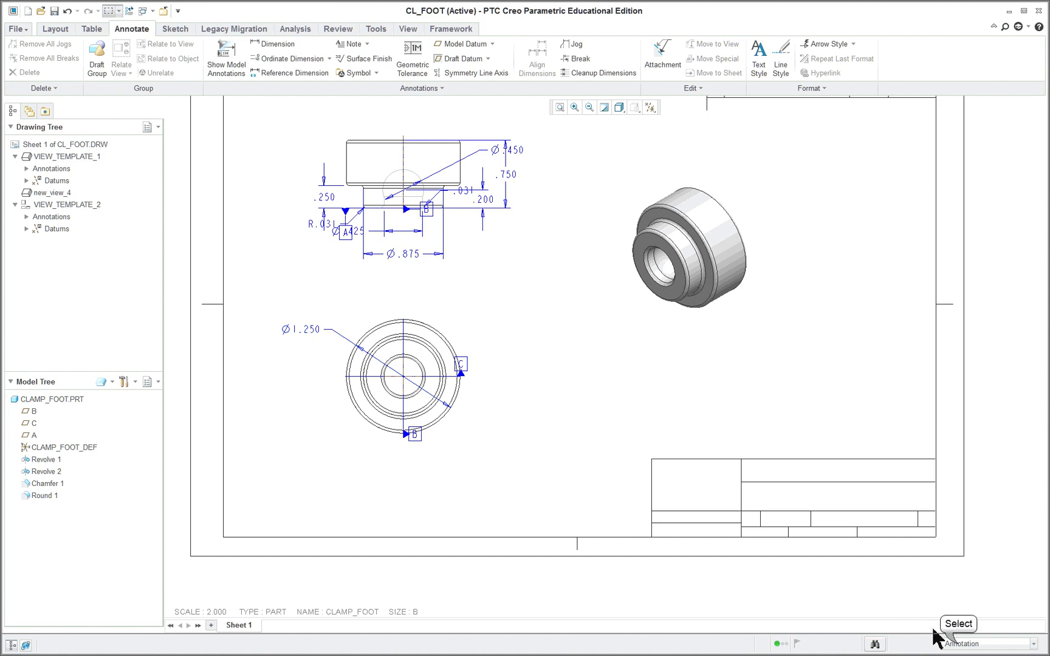
{"action": "left_click", "coordinate": [965, 643]}
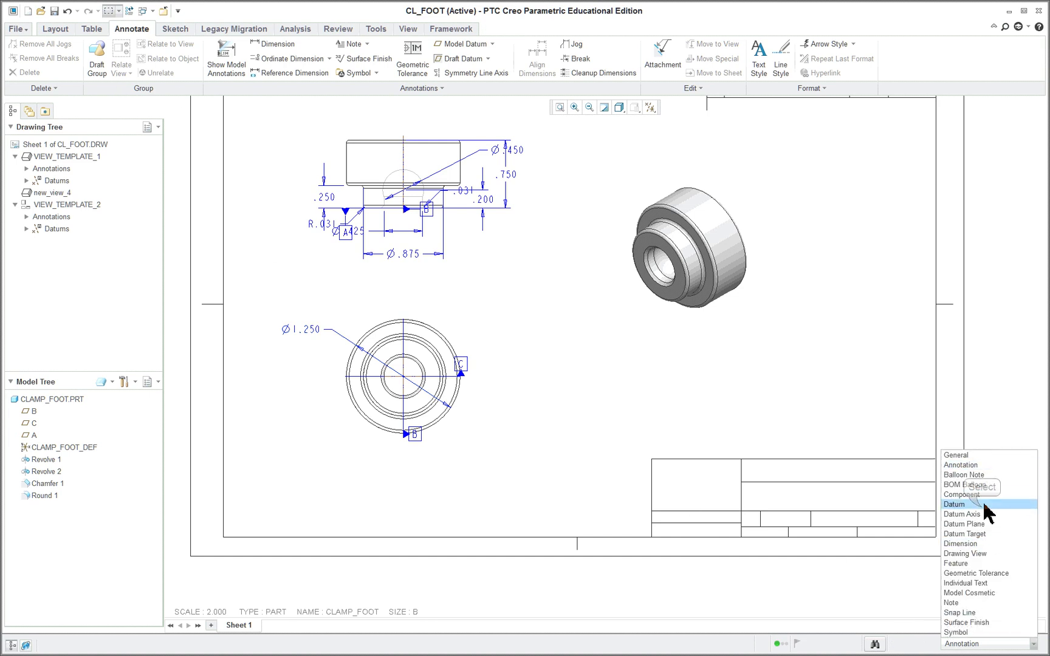
{"action": "left_click", "coordinate": [981, 506]}
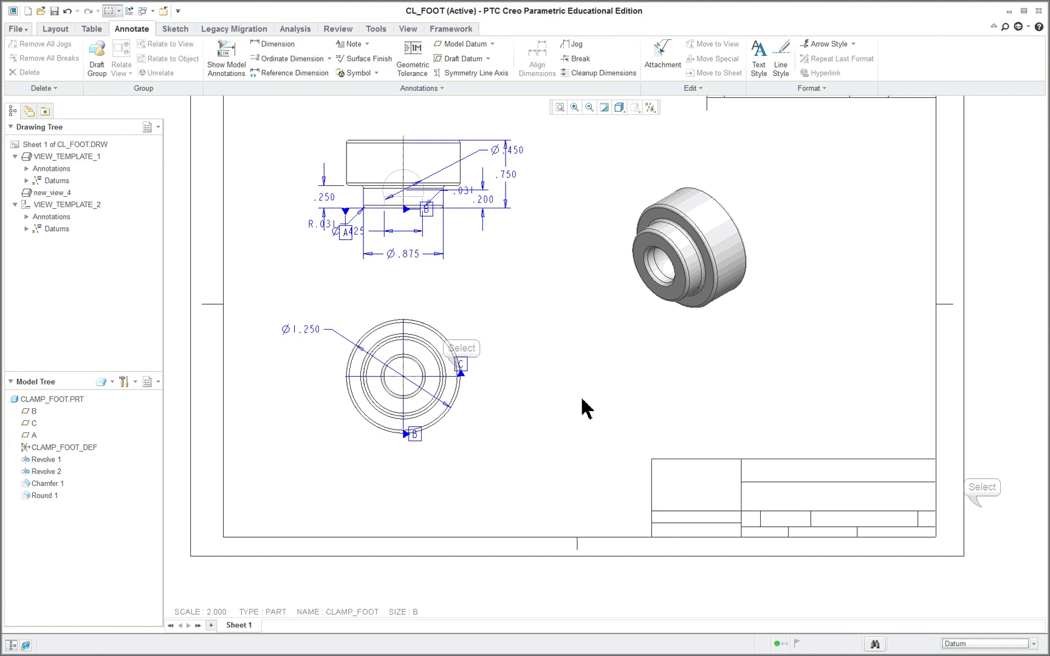
Drag datum tags clear: C right of the bottom view, A left of and B above the front view.
{"action": "left_click", "coordinate": [463, 366]}
{"action": "left_click_drag", "start_coordinate": [465, 364], "coordinate": [492, 354]}
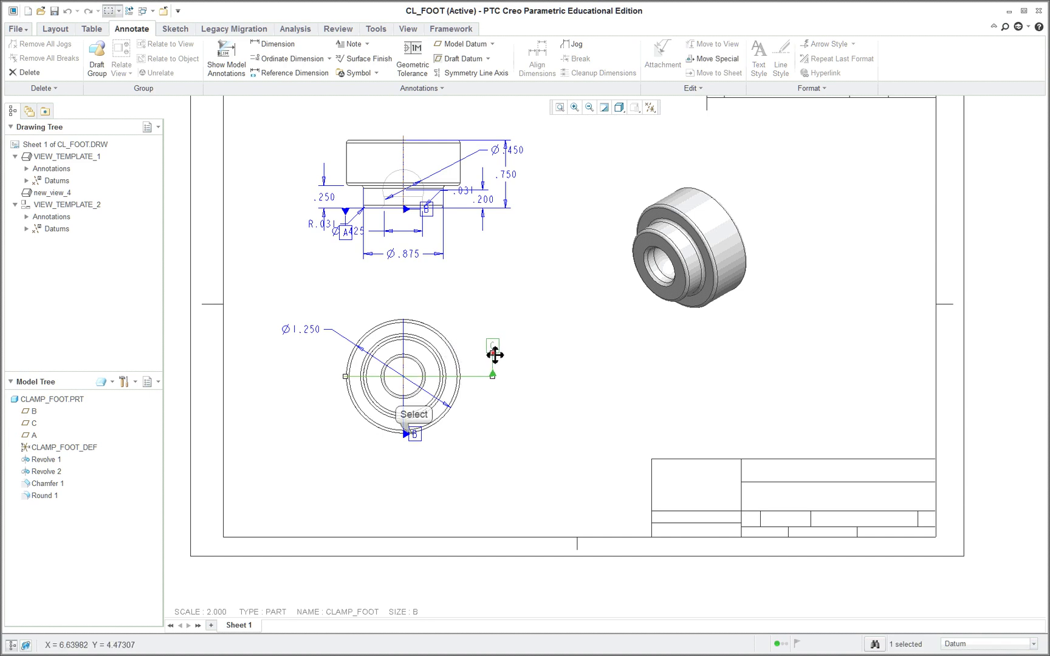
{"action": "left_click", "coordinate": [417, 443]}
{"action": "left_click_drag", "start_coordinate": [417, 444], "coordinate": [429, 455]}
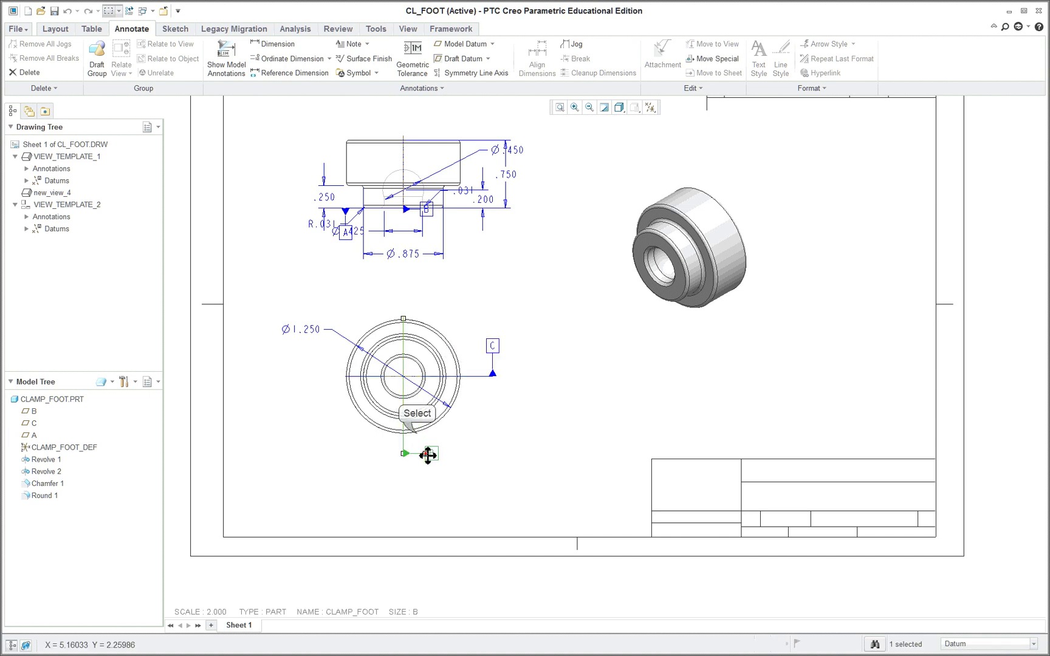
{"action": "scroll", "coordinate": [432, 128], "scroll_direction": "up", "scroll_amount": 2}
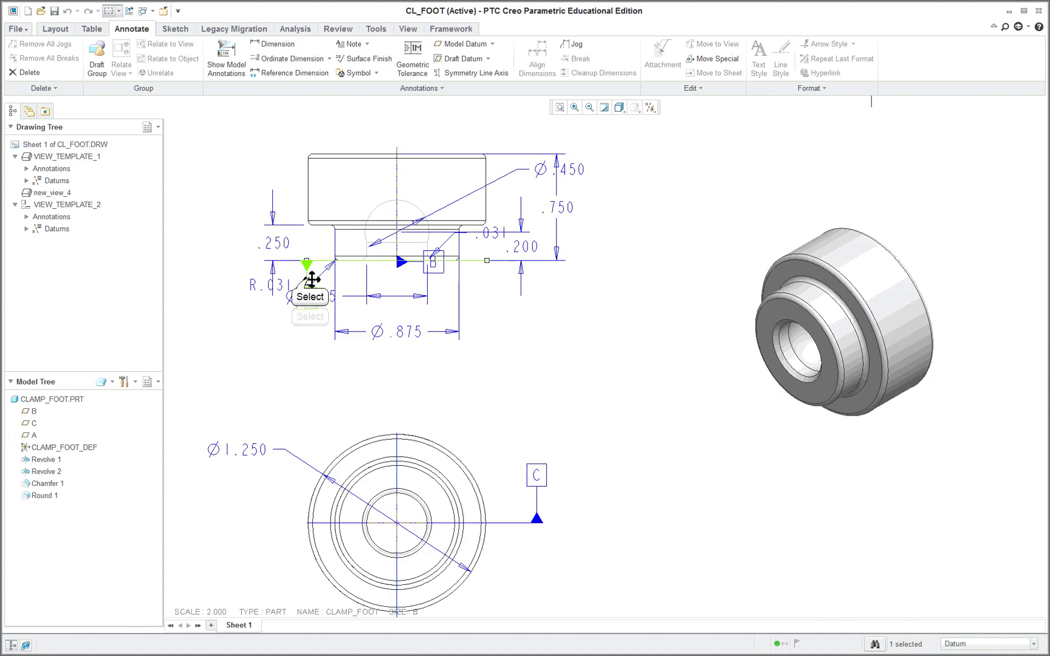
{"action": "left_click_drag", "start_coordinate": [309, 281], "coordinate": [211, 298]}
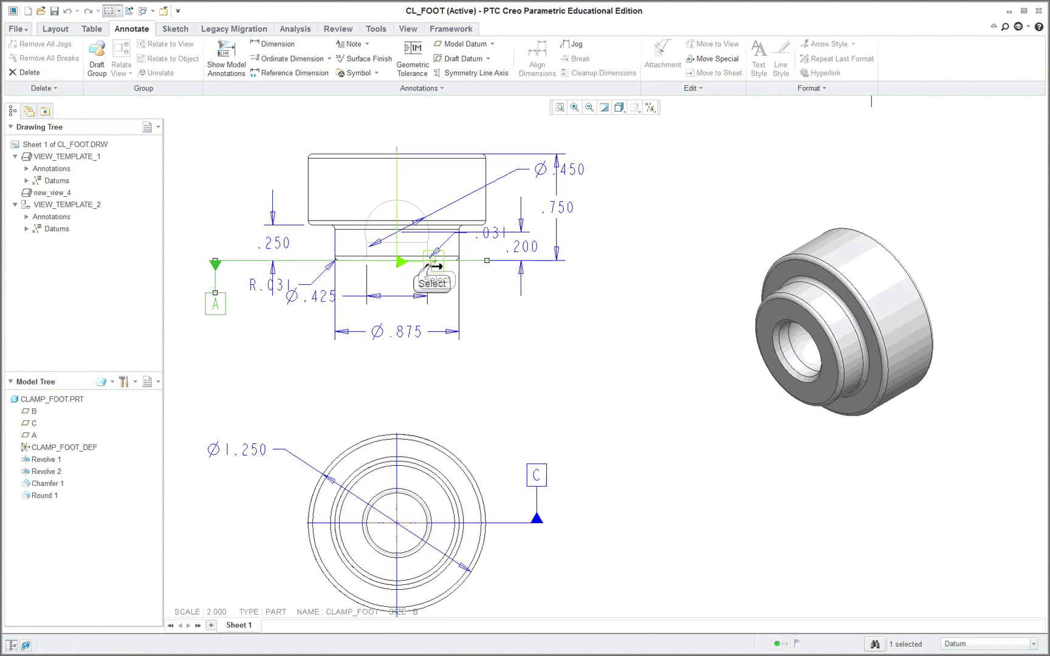
{"action": "left_click_drag", "start_coordinate": [433, 265], "coordinate": [470, 128]}
{"action": "left_click", "coordinate": [619, 353]}
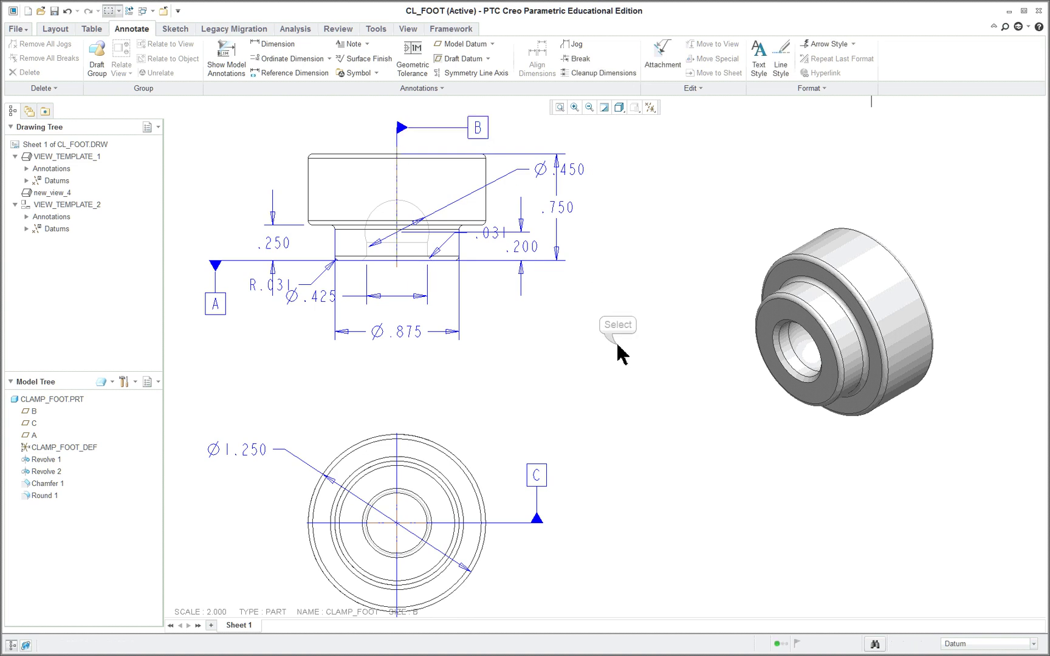
Filter to dimensions, lower Ø.875, and move Ø.425 below the part with flipped arrows.
{"action": "left_click", "coordinate": [983, 646]}
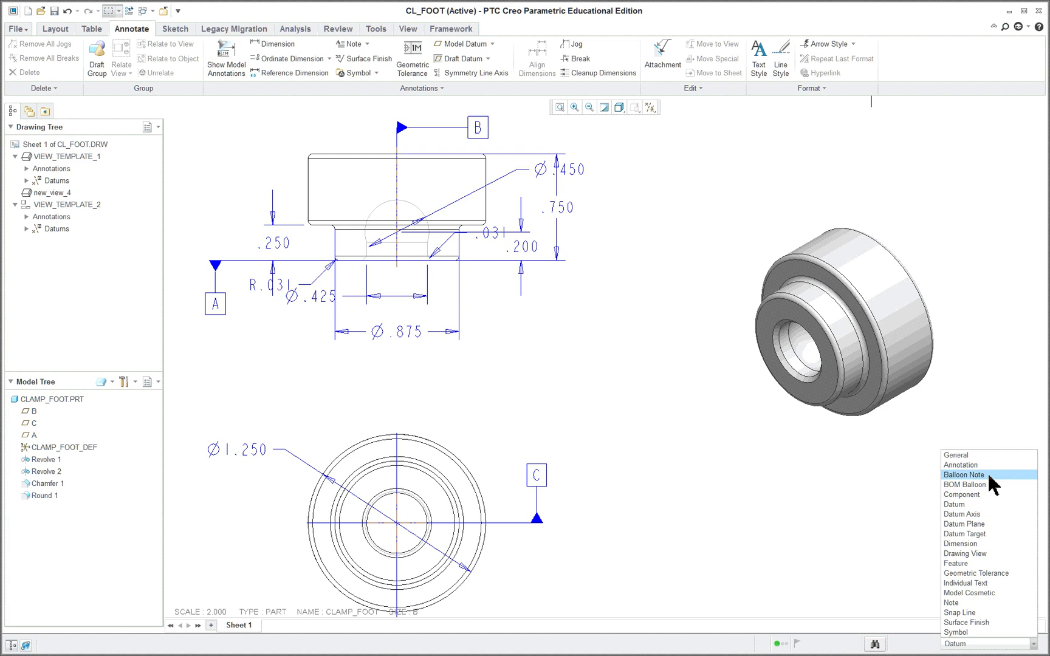
{"action": "left_click", "coordinate": [965, 543]}
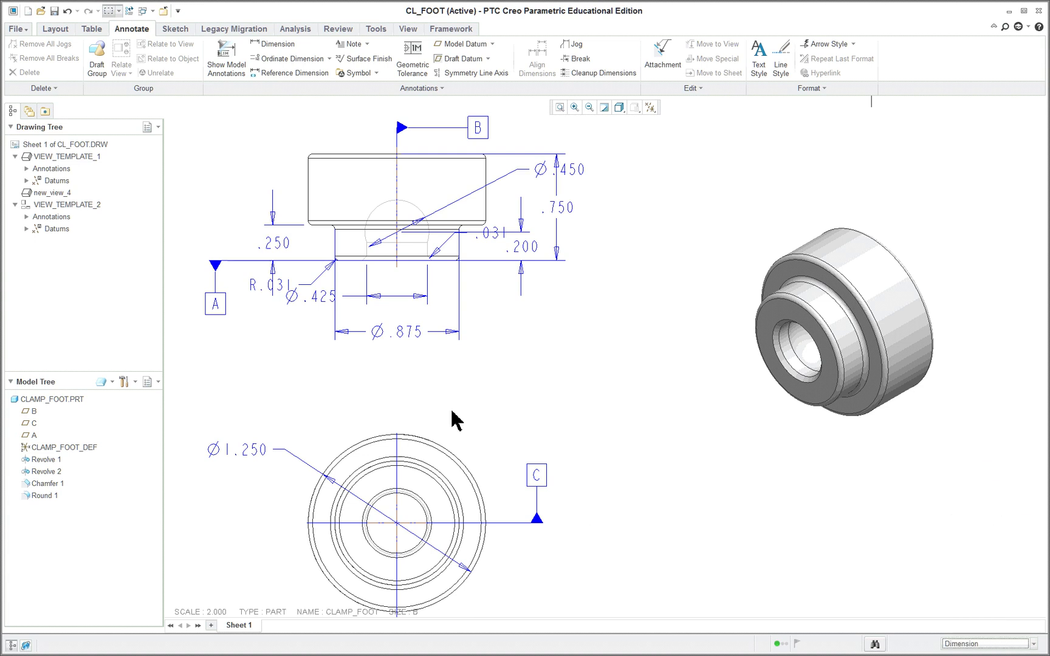
{"action": "scroll", "coordinate": [447, 415], "scroll_direction": "down", "scroll_amount": 3}
{"action": "scroll", "coordinate": [395, 319], "scroll_direction": "up", "scroll_amount": 2}
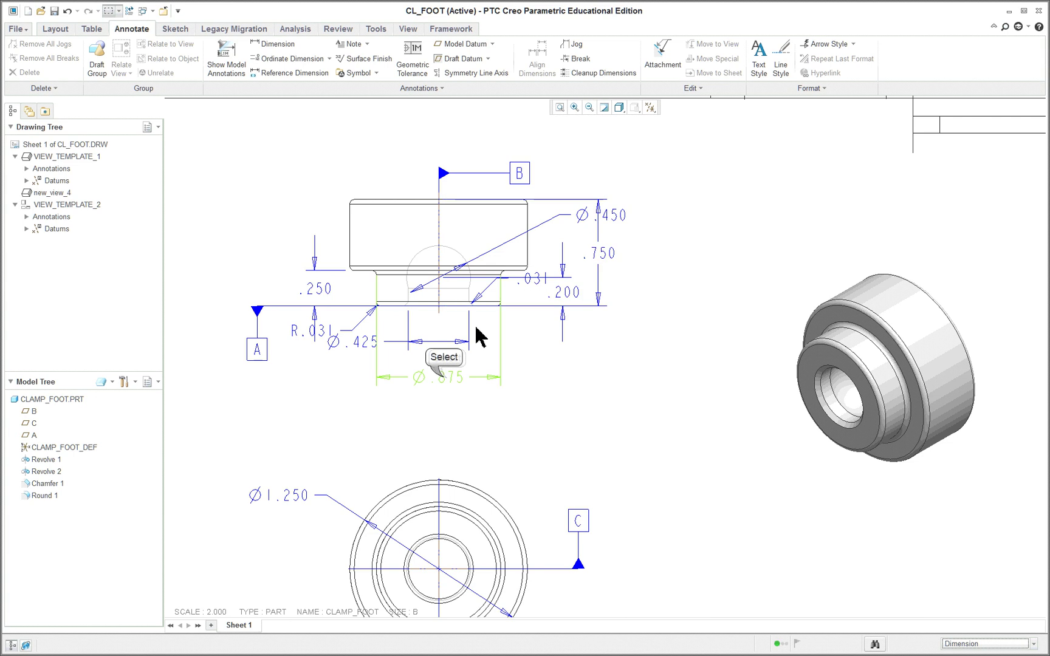
{"action": "left_click", "coordinate": [447, 386]}
{"action": "left_click_drag", "start_coordinate": [446, 374], "coordinate": [446, 417]}
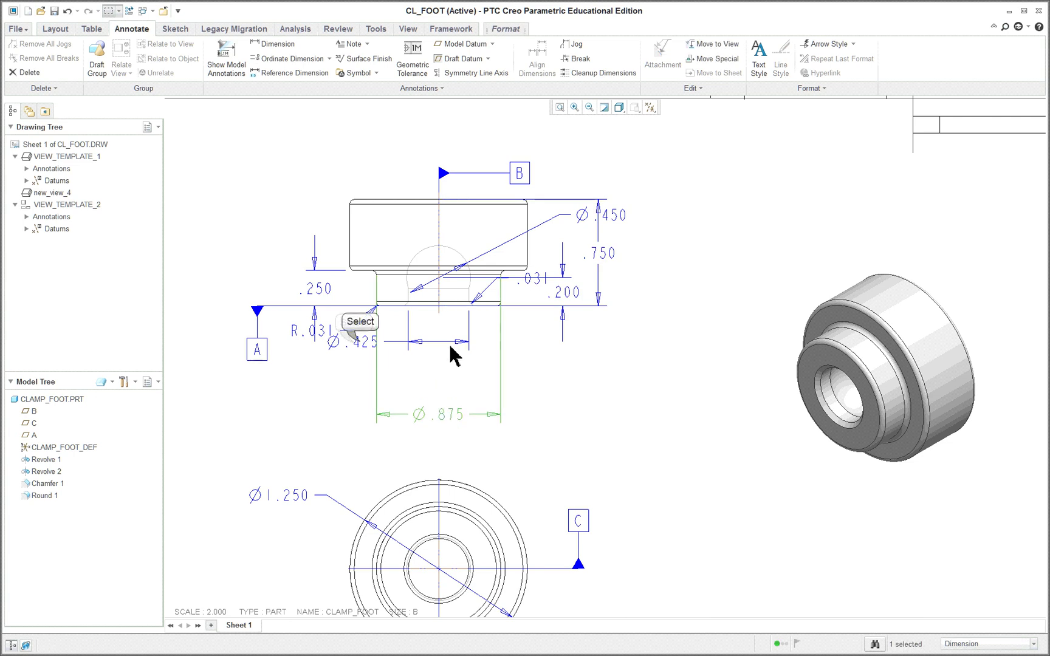
{"action": "left_click_drag", "start_coordinate": [352, 342], "coordinate": [443, 368]}
{"action": "right_click", "coordinate": [435, 367]}
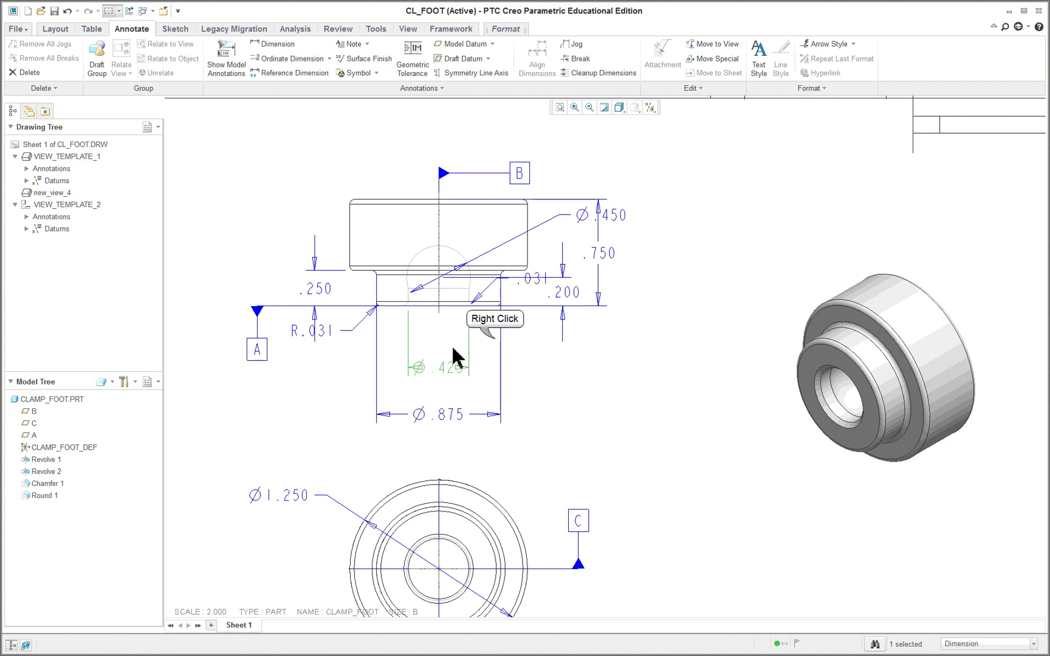
{"action": "left_click", "coordinate": [538, 421]}
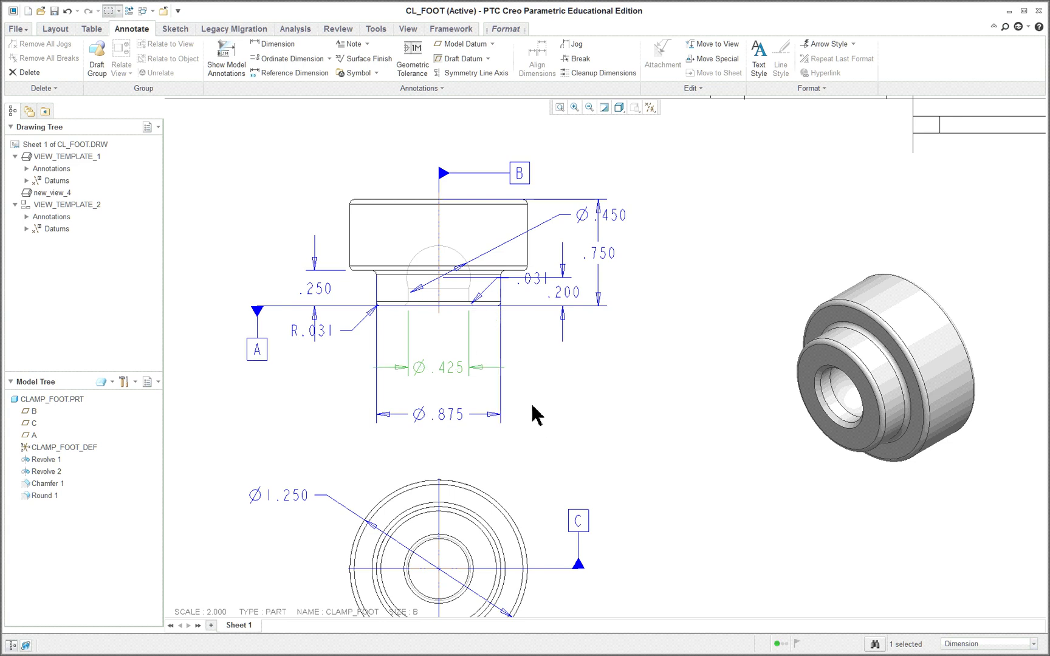
Lower R.031, shift .250, put Ø.450 at upper left and .031 at lower right.
{"action": "left_click", "coordinate": [326, 332]}
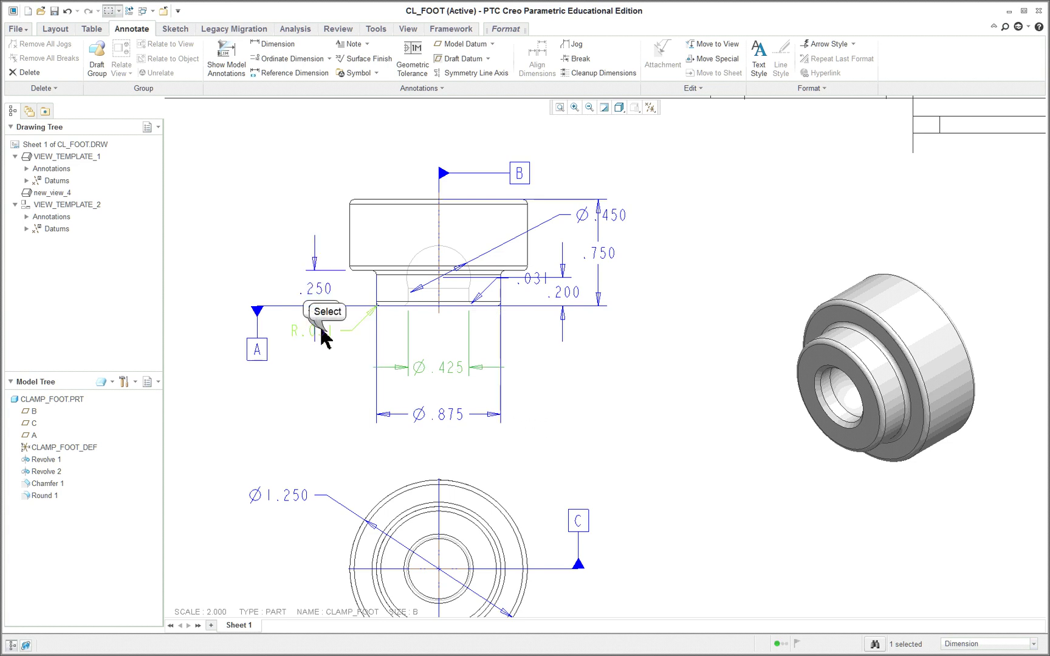
{"action": "left_click_drag", "start_coordinate": [328, 333], "coordinate": [320, 369]}
{"action": "double_click", "coordinate": [320, 292]}
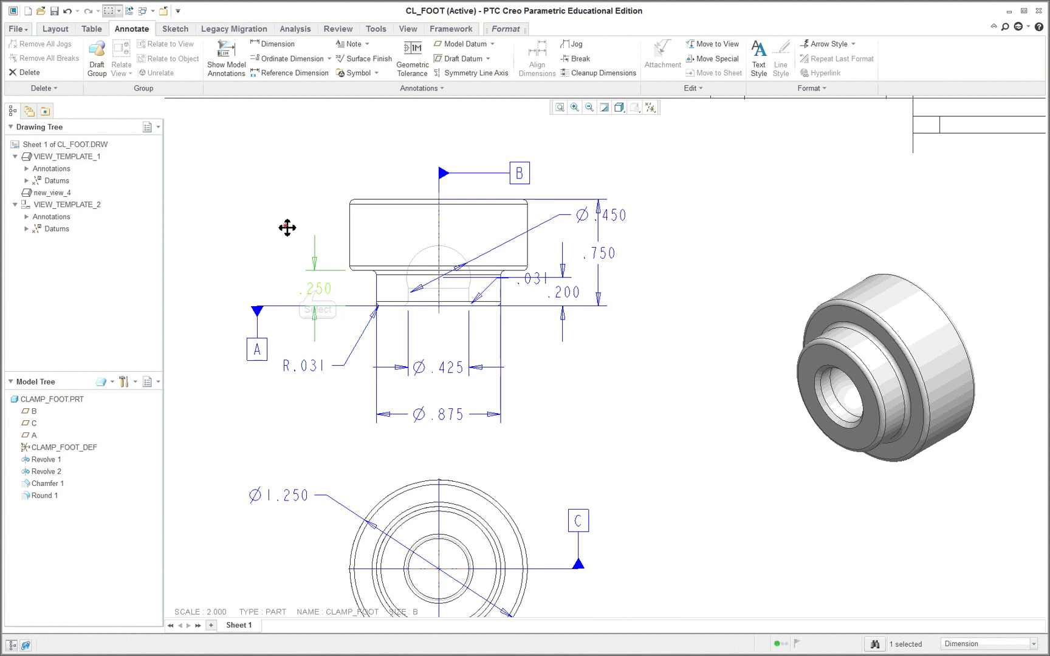
{"action": "left_click", "coordinate": [323, 289]}
{"action": "left_click_drag", "start_coordinate": [320, 293], "coordinate": [361, 293]}
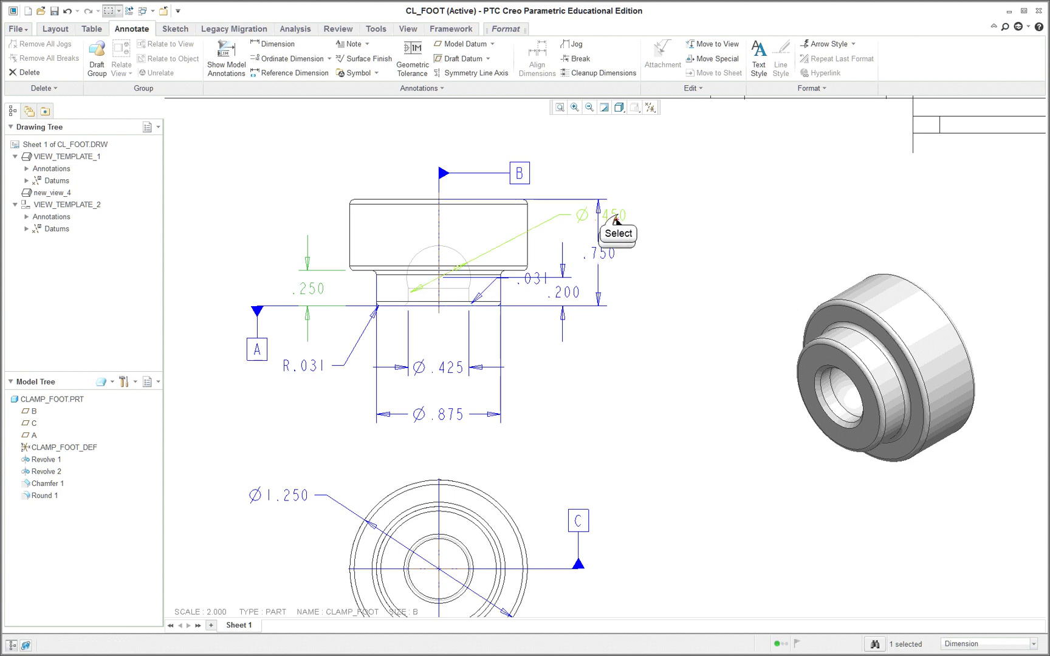
{"action": "left_click_drag", "start_coordinate": [615, 218], "coordinate": [375, 194]}
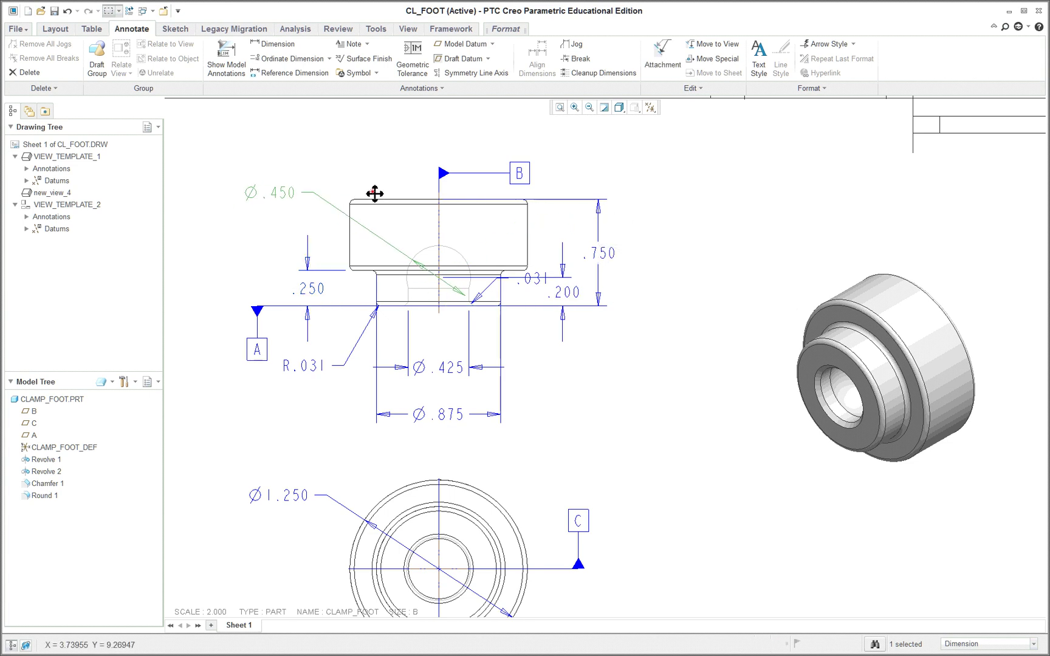
{"action": "left_click", "coordinate": [532, 286]}
{"action": "left_click_drag", "start_coordinate": [532, 286], "coordinate": [610, 364]}
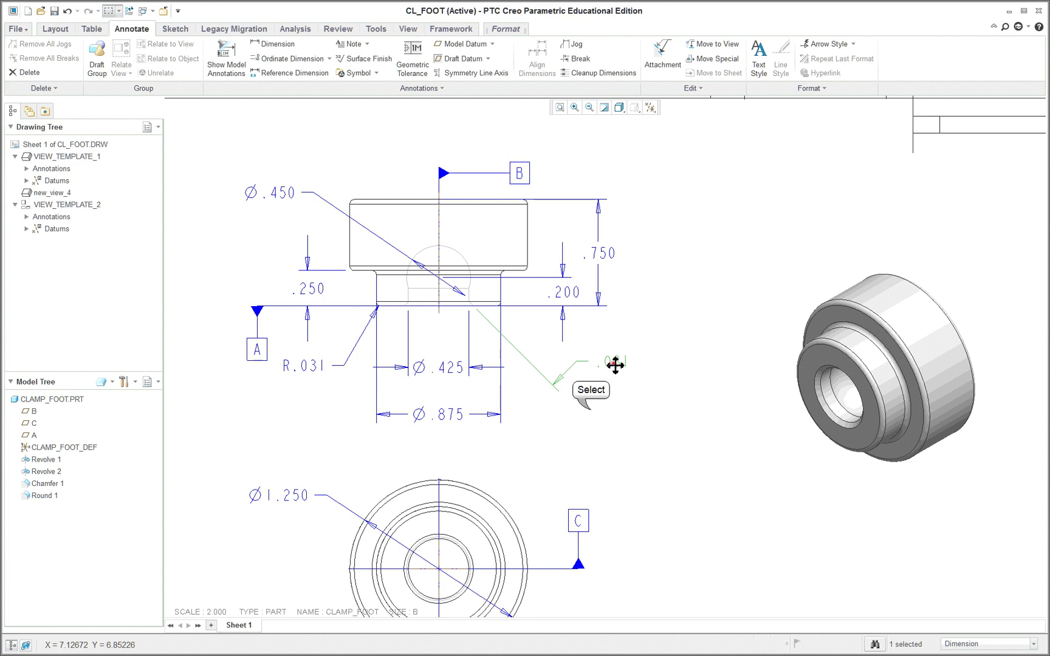
{"action": "left_click", "coordinate": [609, 398]}
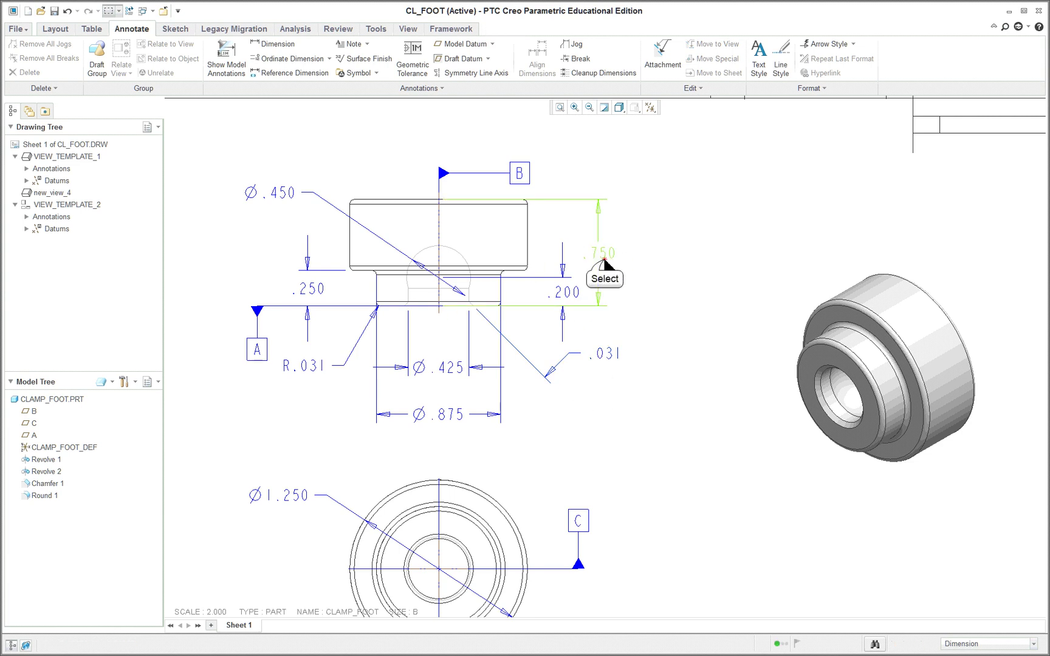
Shorten the .750 dimension's top extension line and attach its lower one to the body edge.
{"action": "left_click", "coordinate": [444, 202]}
{"action": "left_click_drag", "start_coordinate": [445, 206], "coordinate": [540, 207]}
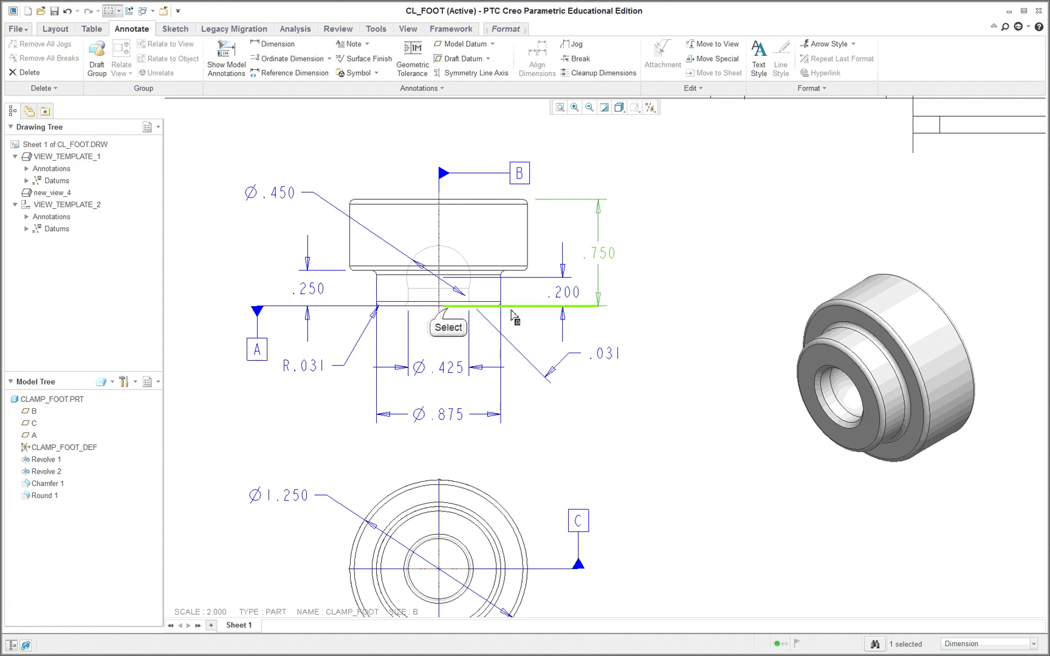
{"action": "left_click_drag", "start_coordinate": [443, 308], "coordinate": [502, 306]}
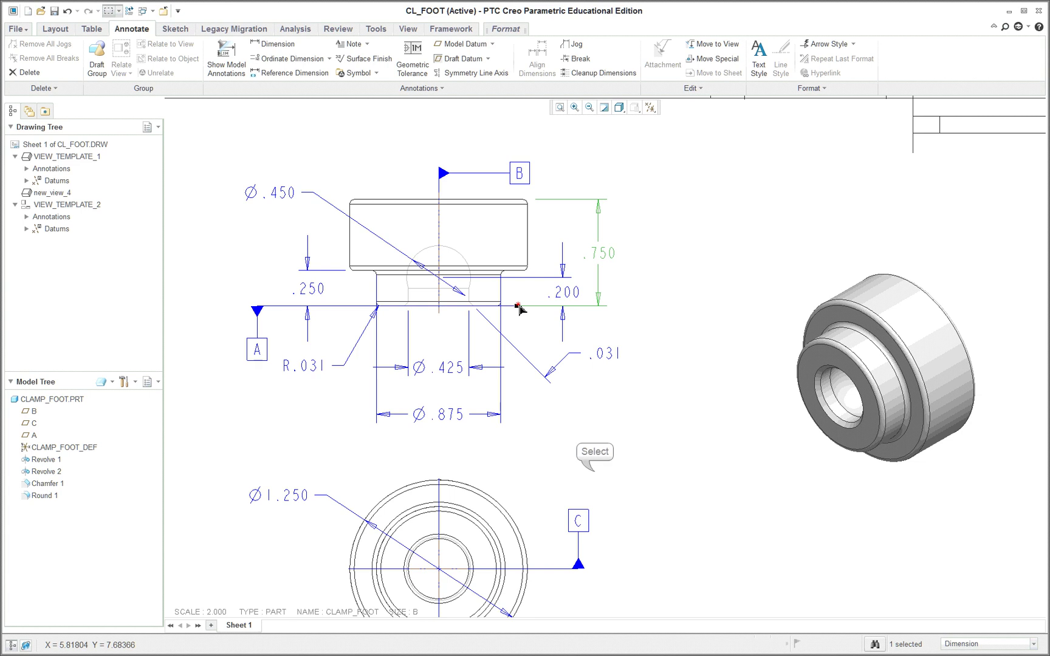
{"action": "left_click", "coordinate": [595, 473]}
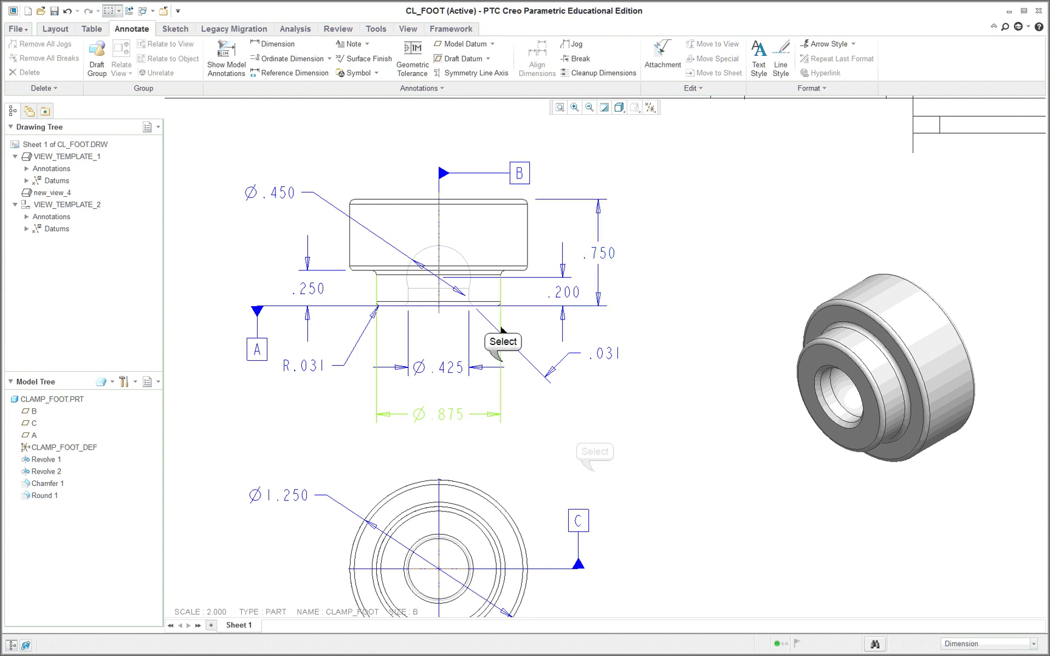
{"action": "left_click", "coordinate": [503, 363]}
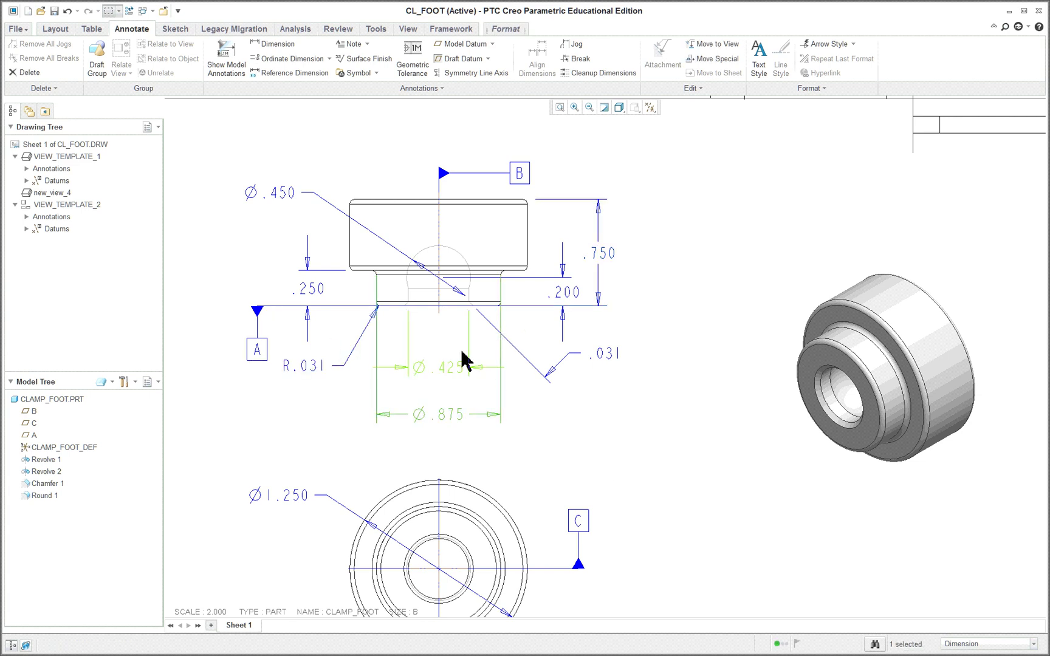
{"action": "left_click", "coordinate": [639, 451]}
{"action": "scroll", "coordinate": [638, 451], "scroll_direction": "up", "scroll_amount": 2}
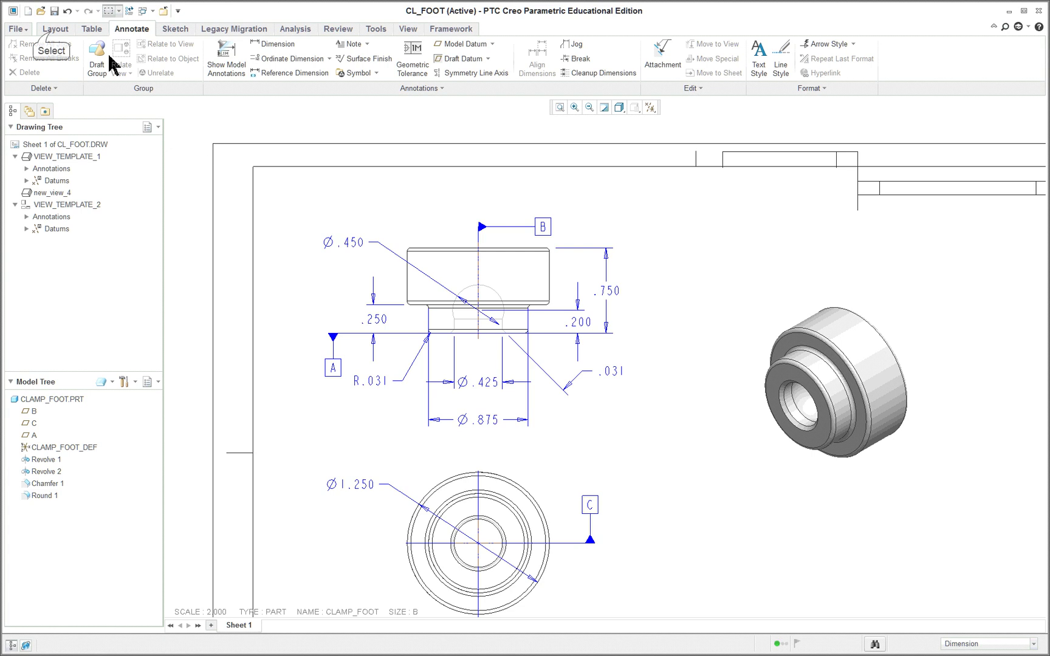
In the top view's View Display properties, choose No Hidden style and Dimmed tangent edges.
{"action": "left_click", "coordinate": [51, 30]}
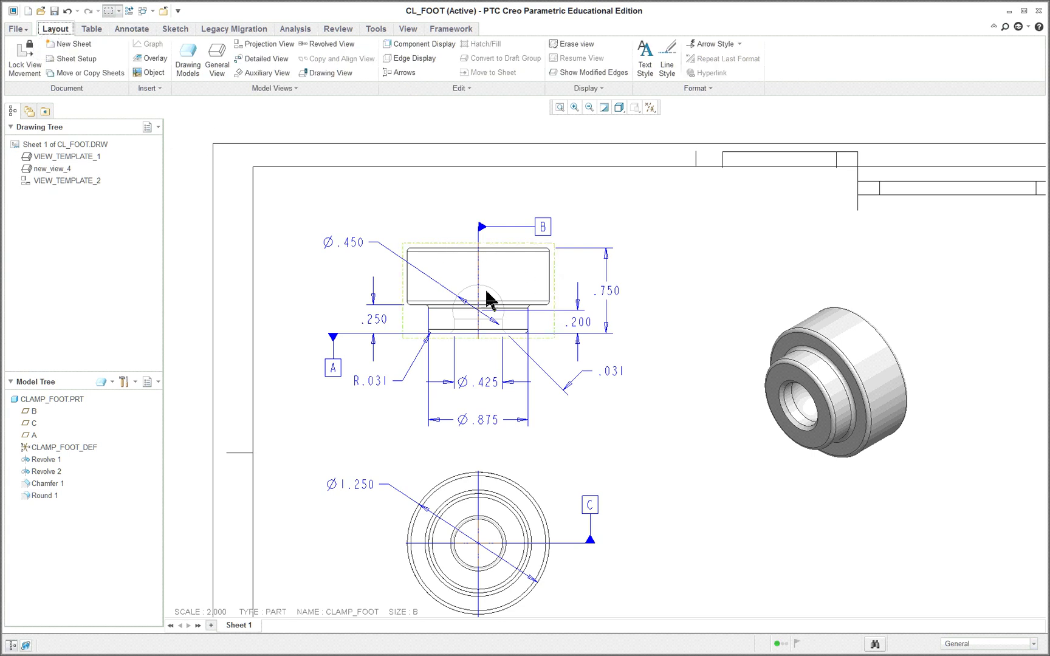
{"action": "left_click", "coordinate": [544, 324]}
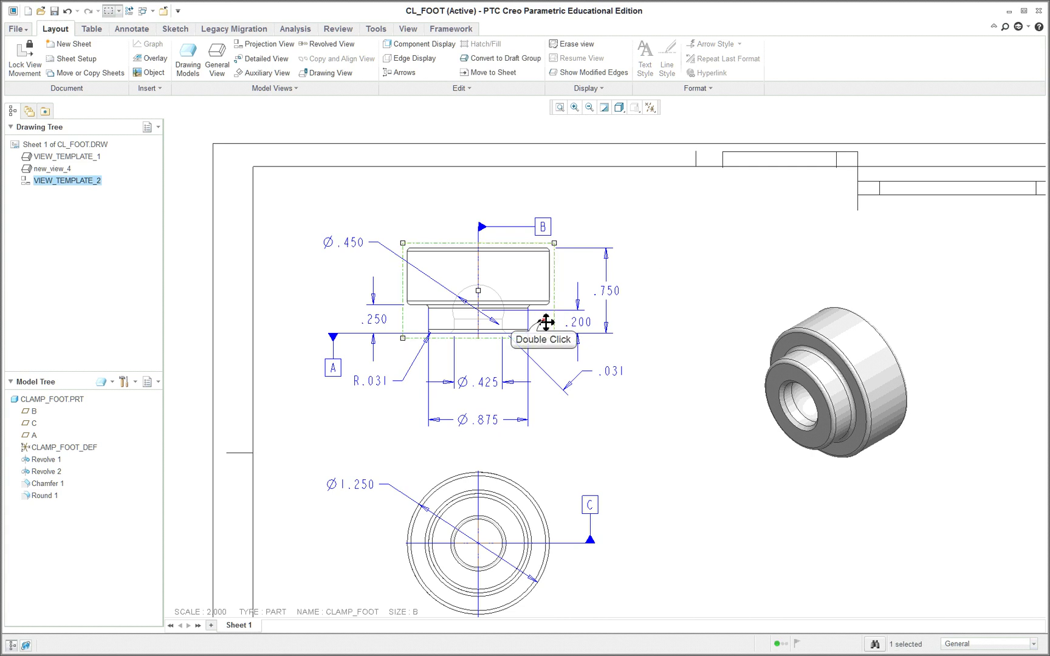
{"action": "double_click", "coordinate": [546, 323]}
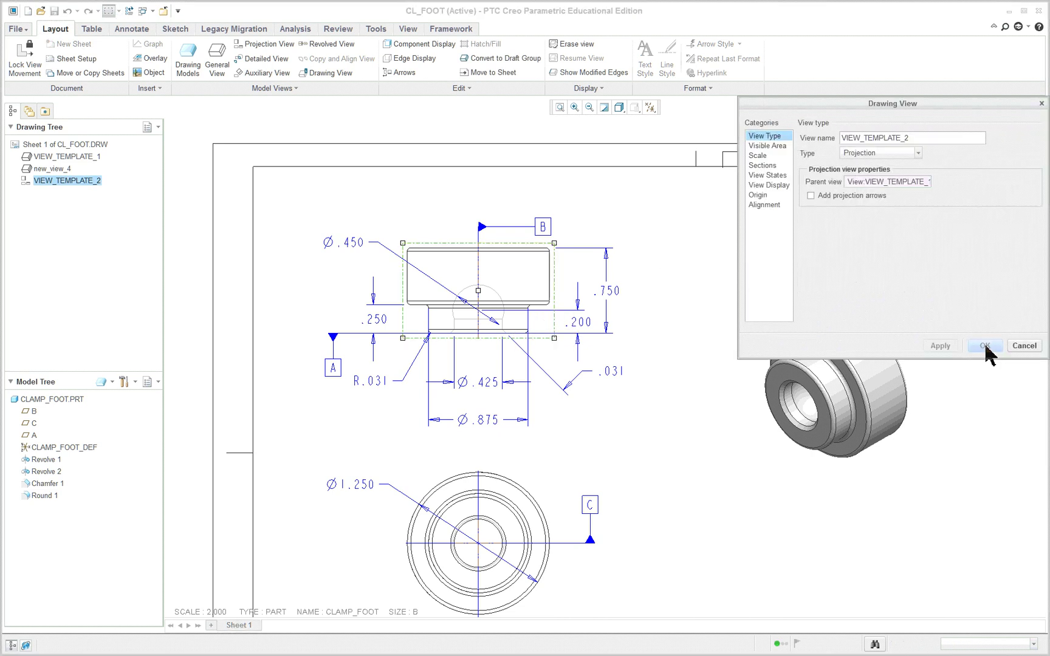
{"action": "left_click", "coordinate": [767, 185]}
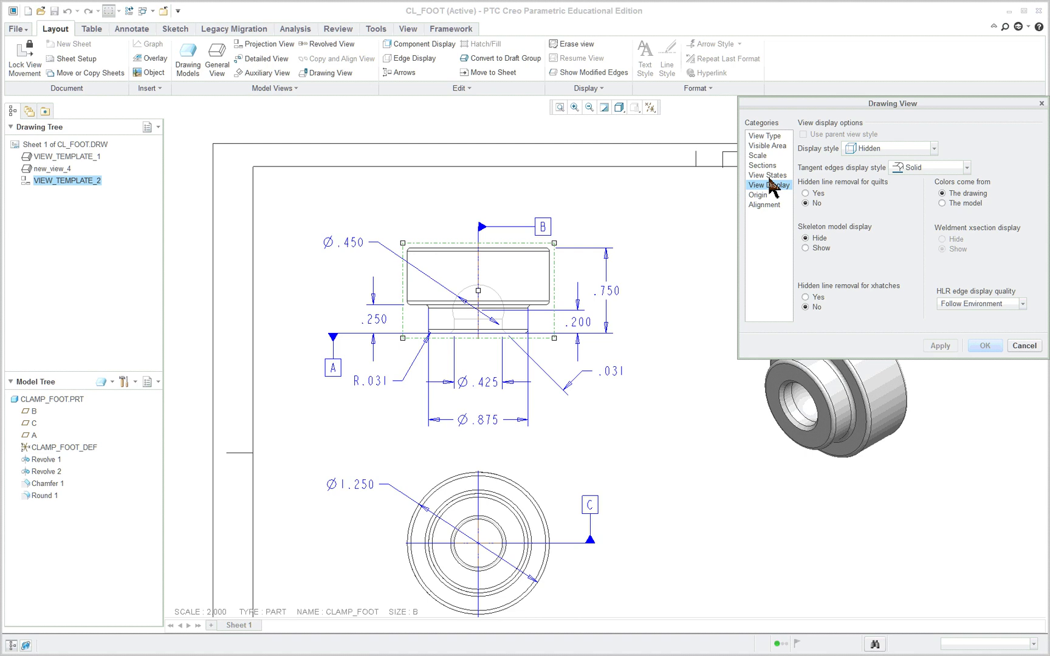
{"action": "left_click", "coordinate": [881, 149]}
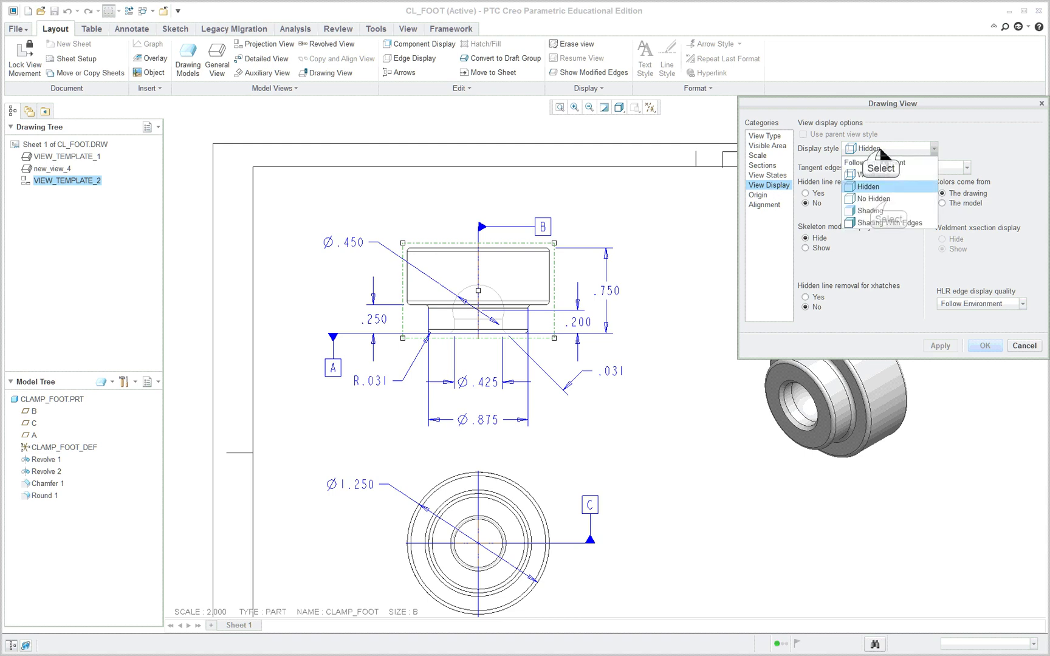
{"action": "left_click", "coordinate": [883, 202]}
{"action": "left_click", "coordinate": [916, 172]}
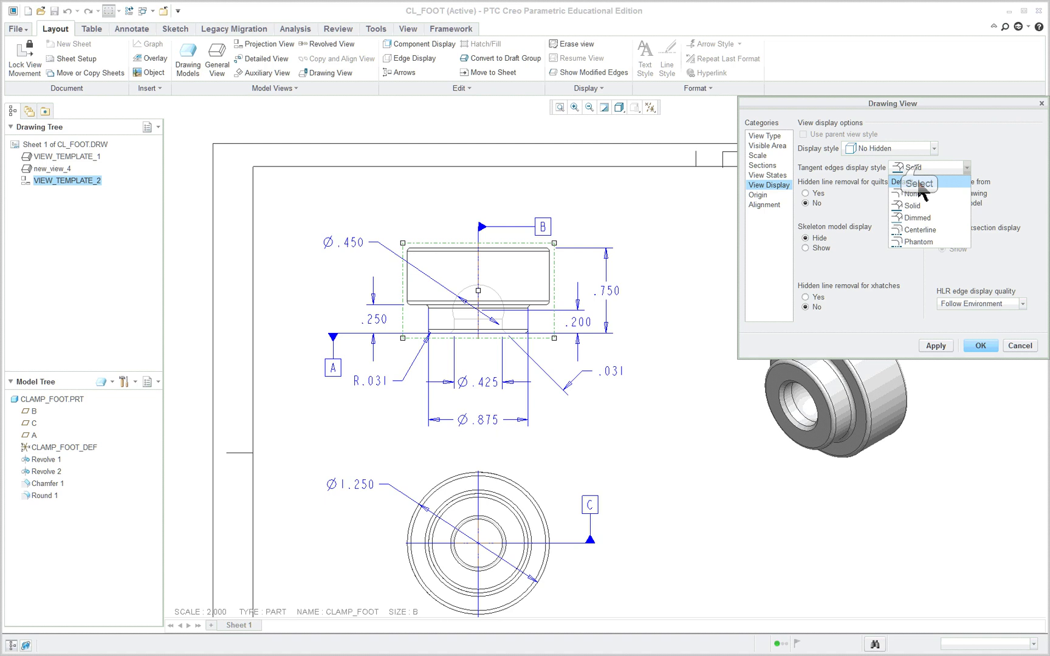
{"action": "left_click", "coordinate": [918, 217]}
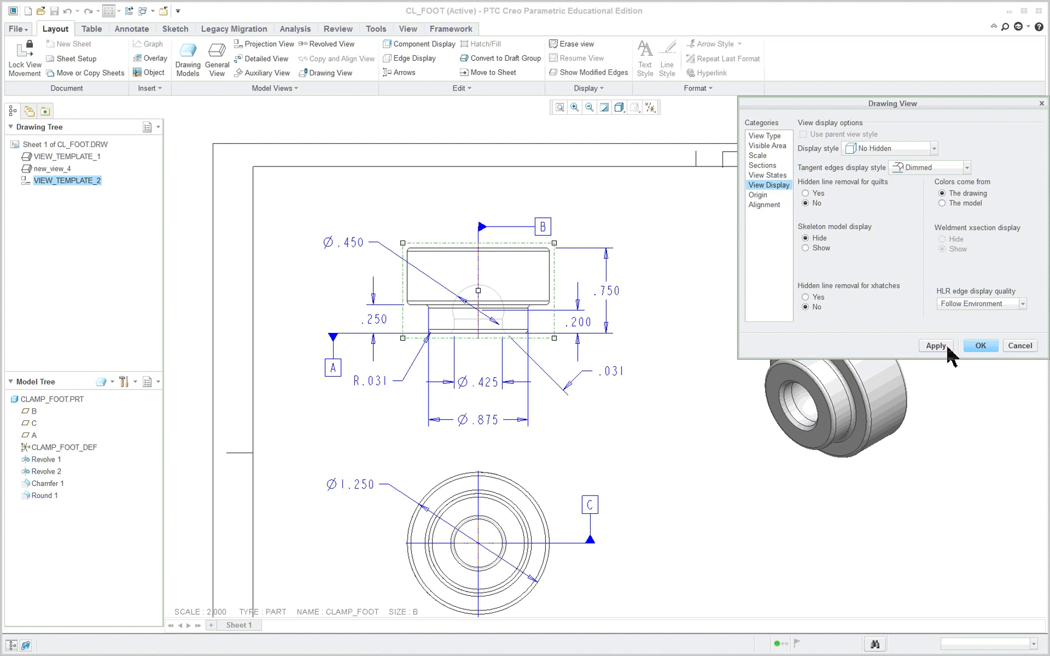
{"action": "left_click", "coordinate": [976, 349]}
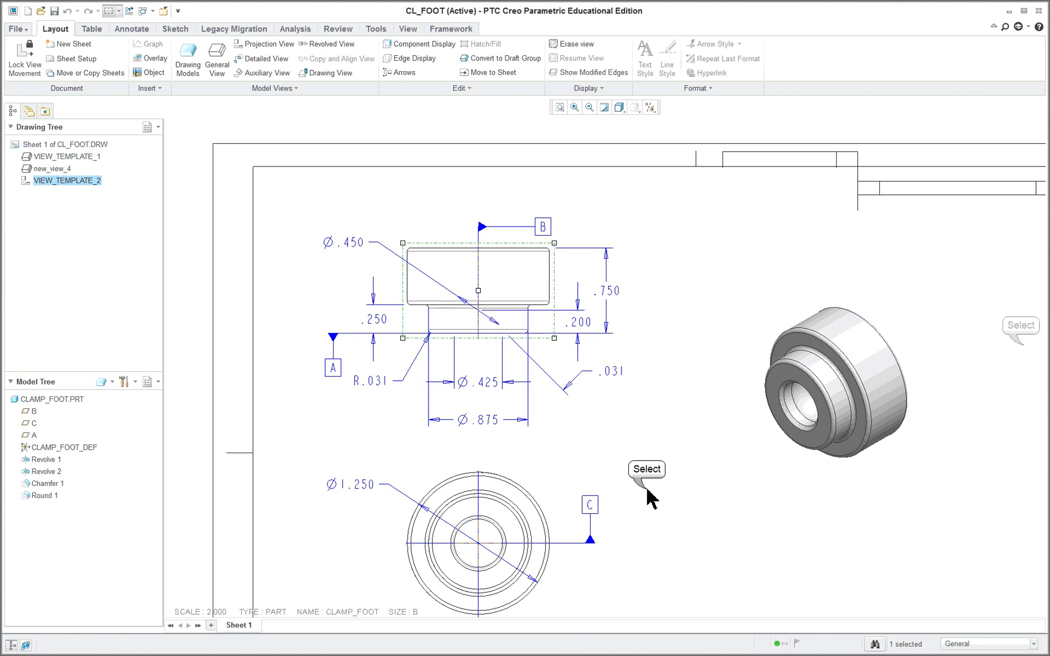
Set the bottom view's View Display to No Hidden with tangent edges None, then close properties.
{"action": "double_click", "coordinate": [541, 505]}
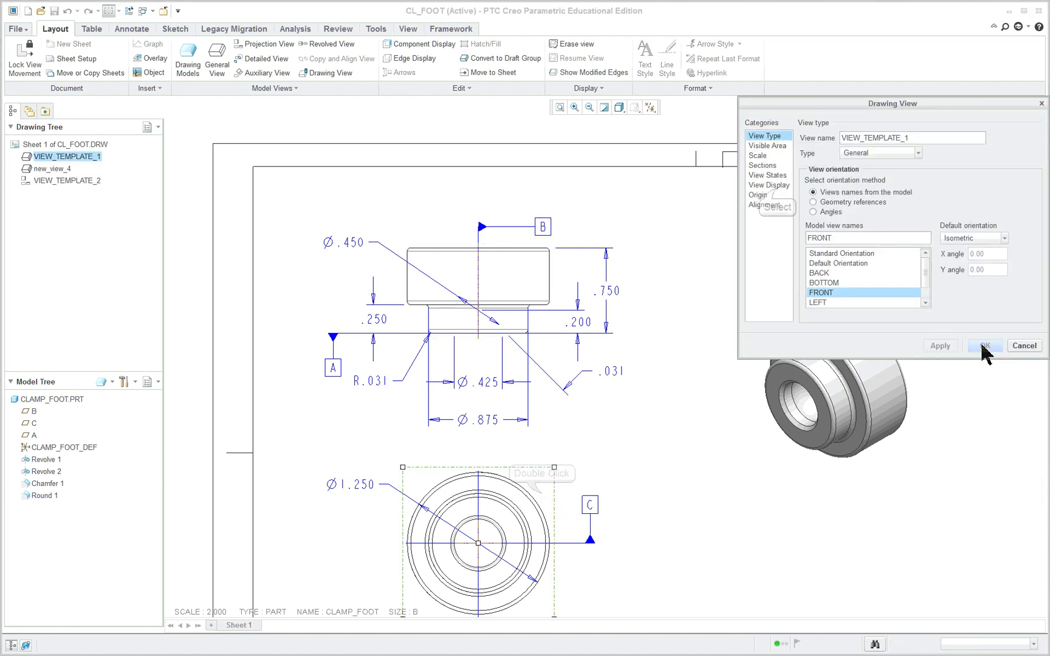
{"action": "left_click", "coordinate": [778, 186]}
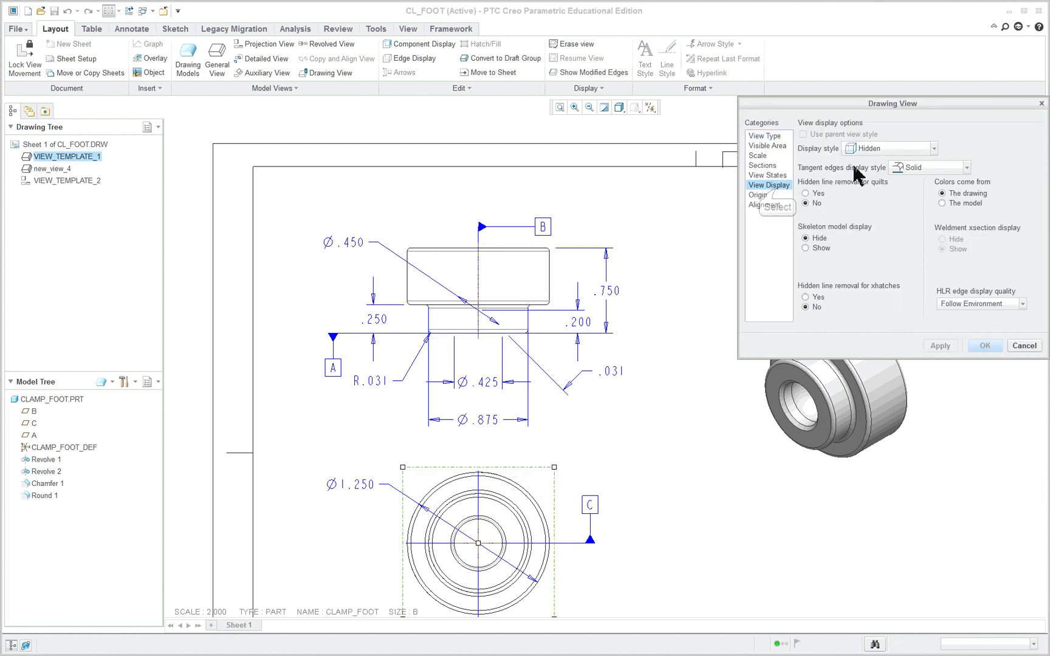
{"action": "left_click", "coordinate": [889, 149]}
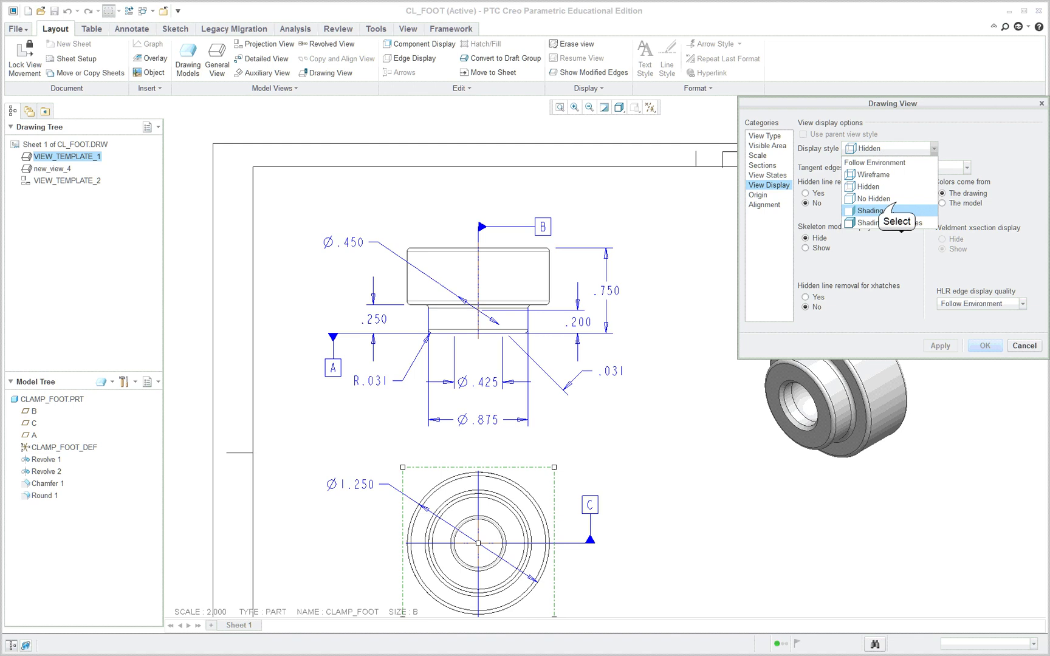
{"action": "left_click", "coordinate": [894, 198]}
{"action": "left_click", "coordinate": [922, 174]}
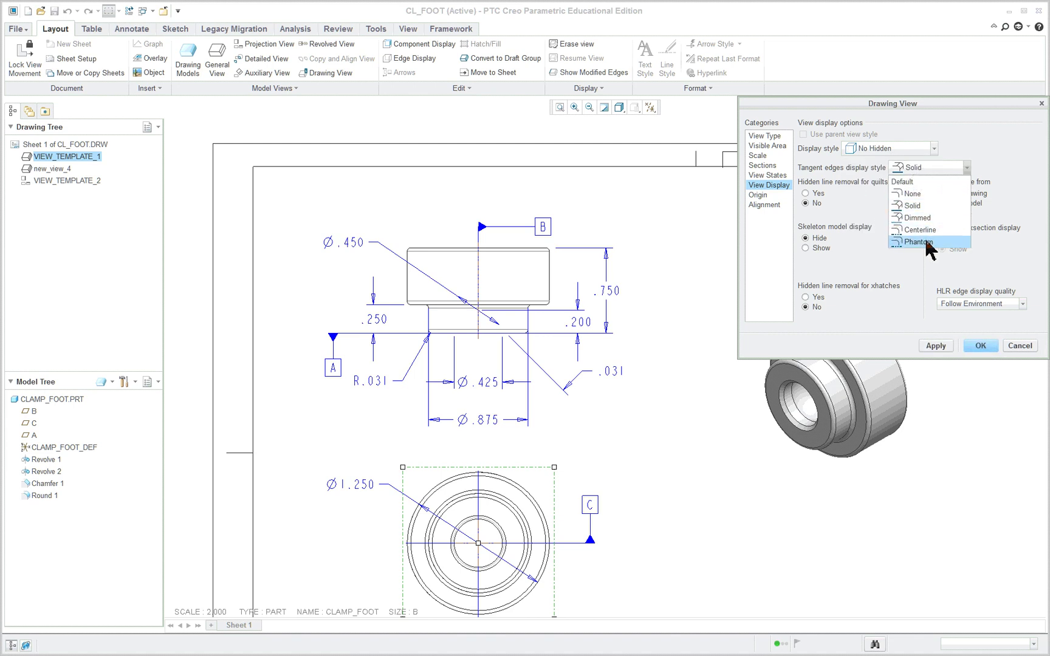
{"action": "left_click", "coordinate": [928, 219]}
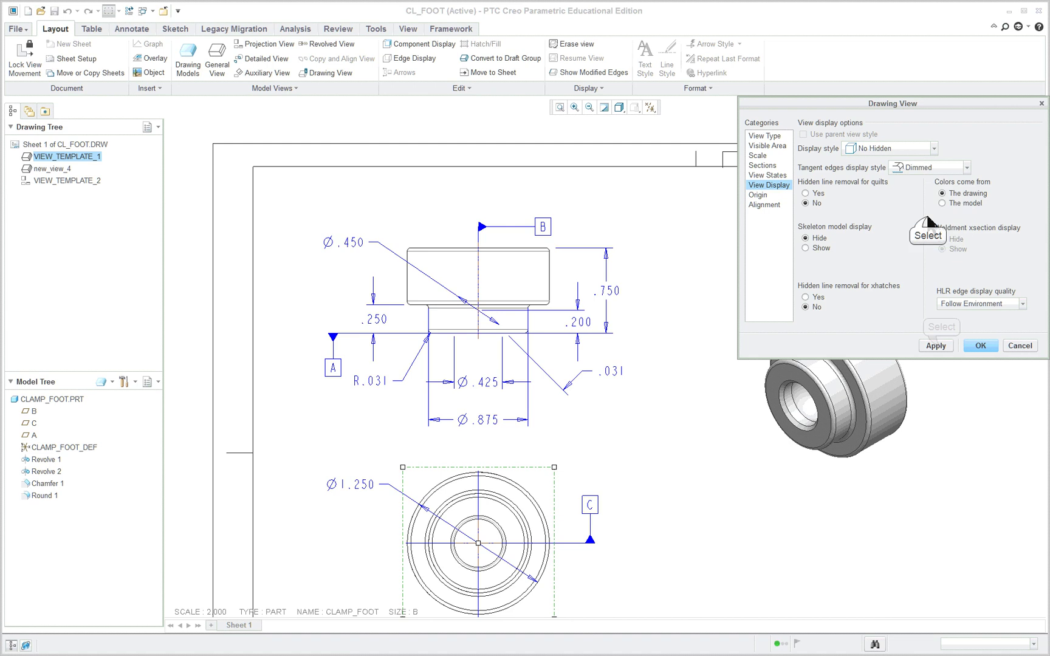
{"action": "left_click", "coordinate": [937, 346]}
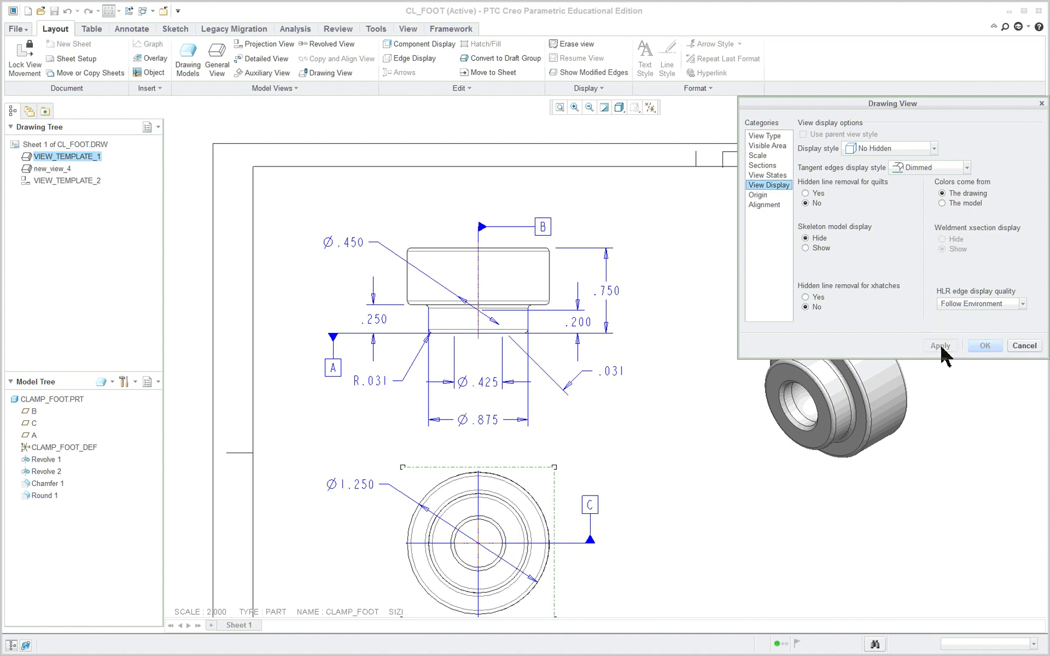
{"action": "left_click", "coordinate": [921, 169]}
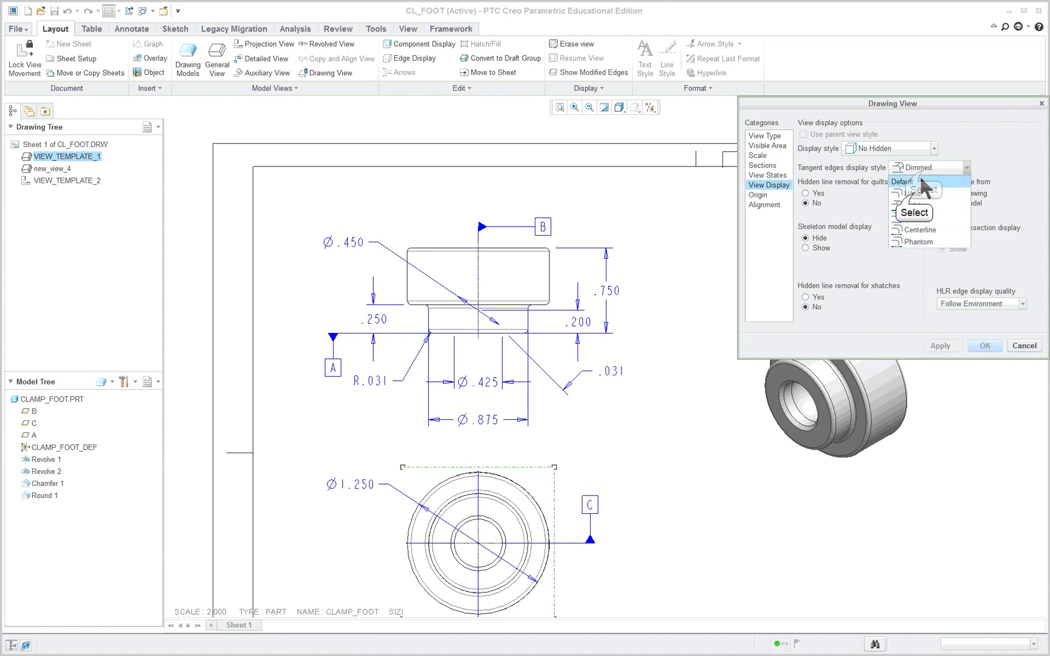
{"action": "left_click", "coordinate": [918, 193]}
{"action": "left_click", "coordinate": [932, 344]}
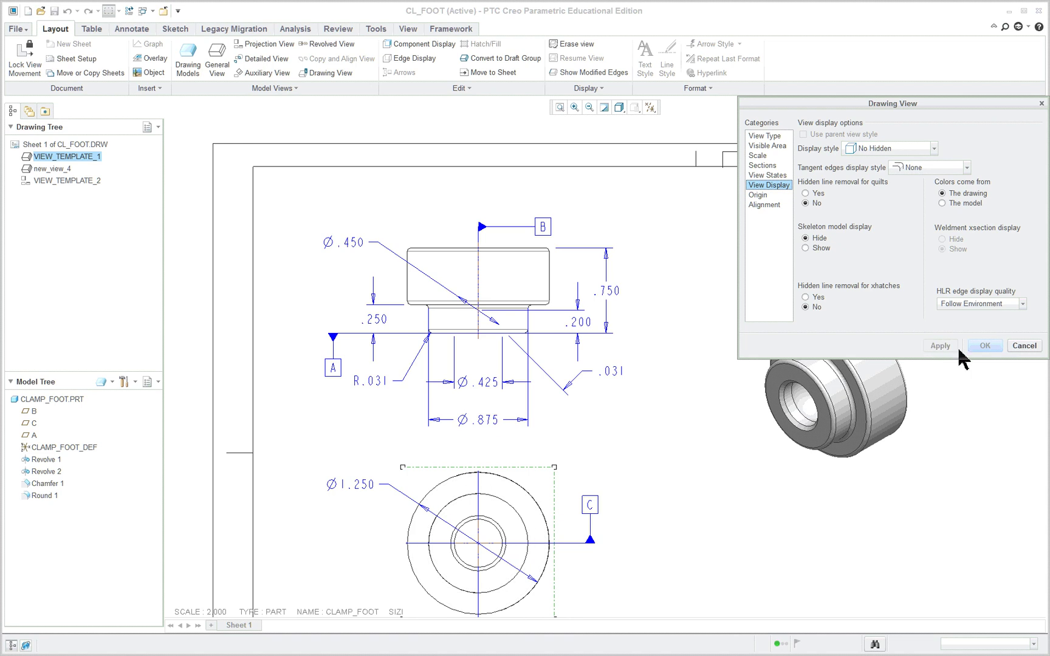
{"action": "left_click", "coordinate": [1023, 345]}
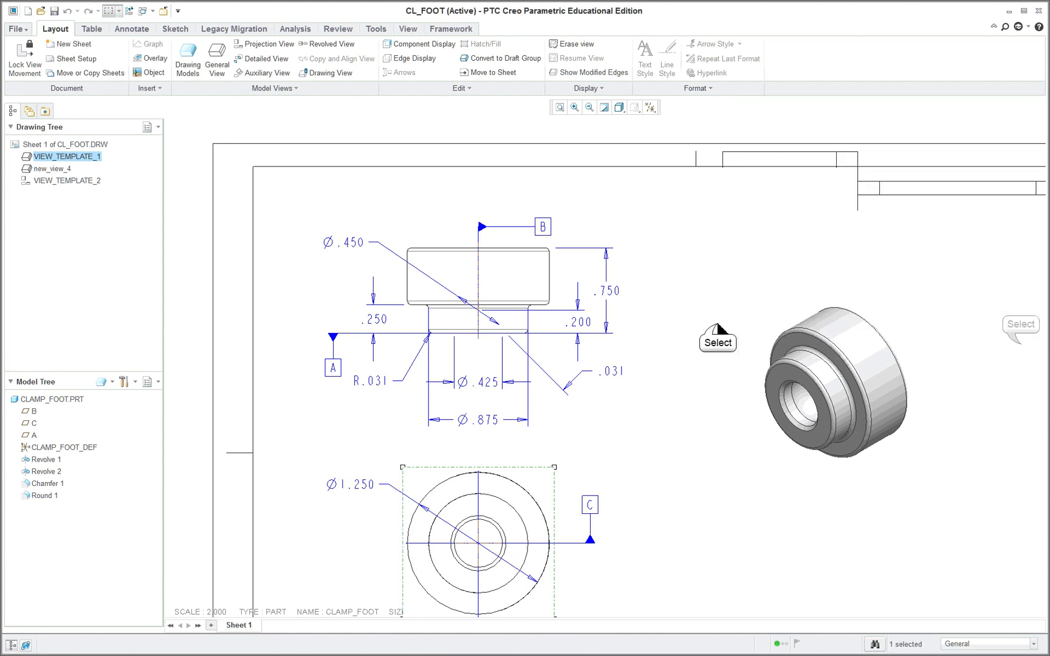
{"action": "double_click", "coordinate": [530, 294]}
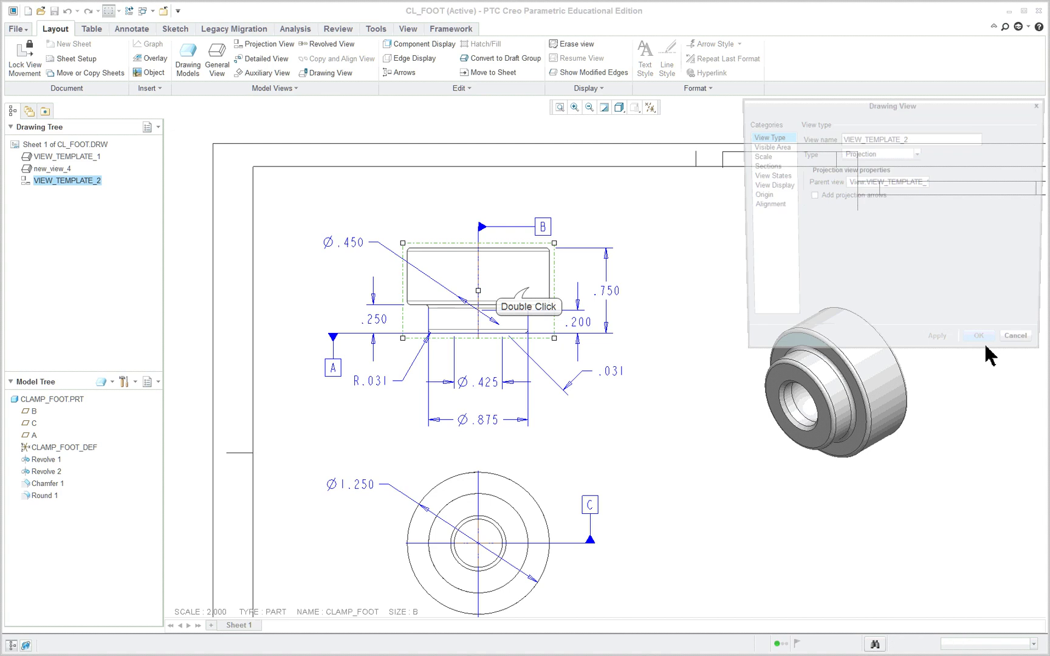
{"action": "left_click", "coordinate": [763, 176]}
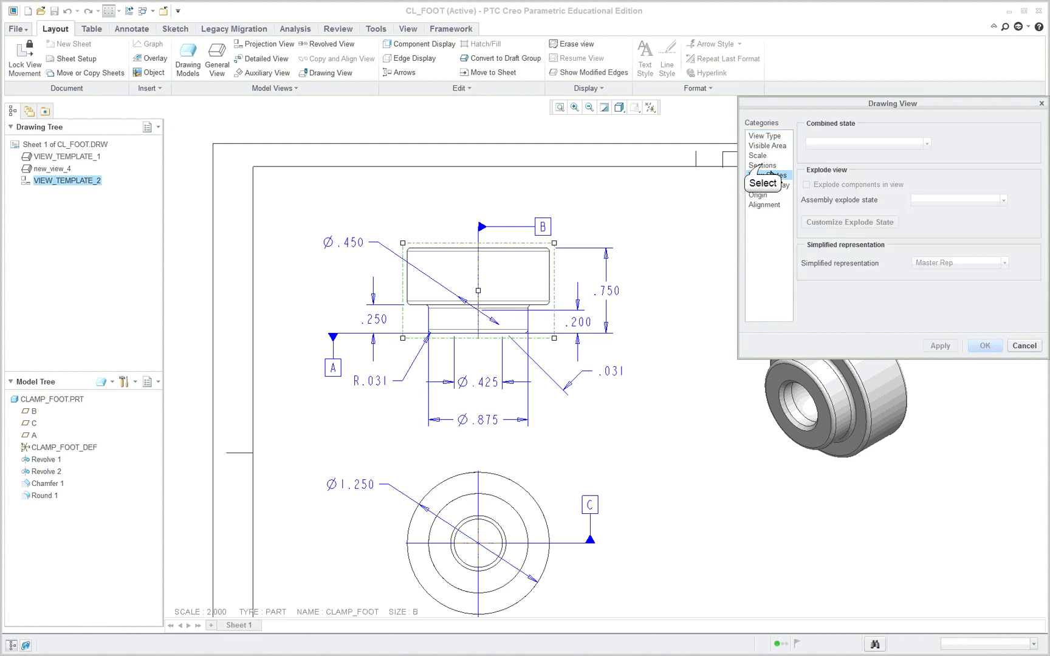
{"action": "left_click", "coordinate": [763, 166]}
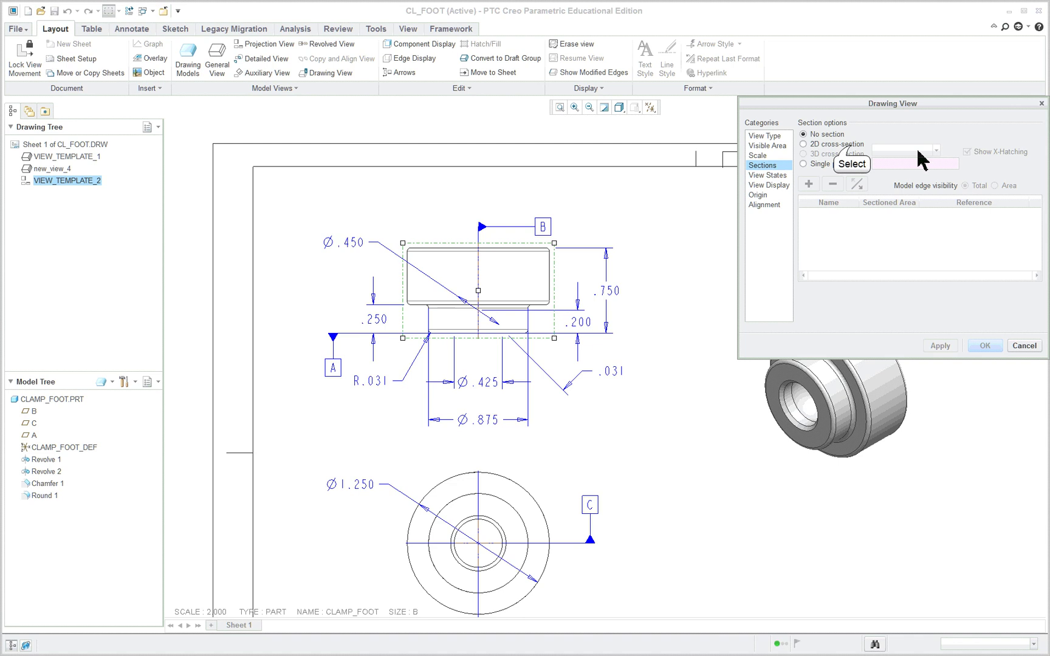
{"action": "left_click", "coordinate": [851, 145]}
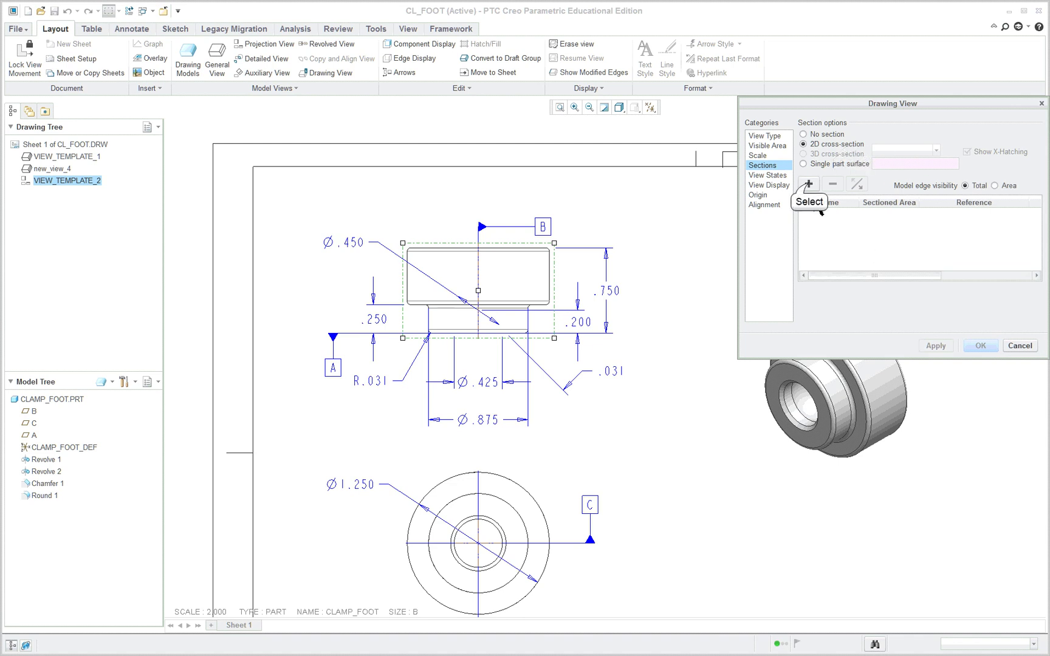
{"action": "left_click", "coordinate": [809, 185]}
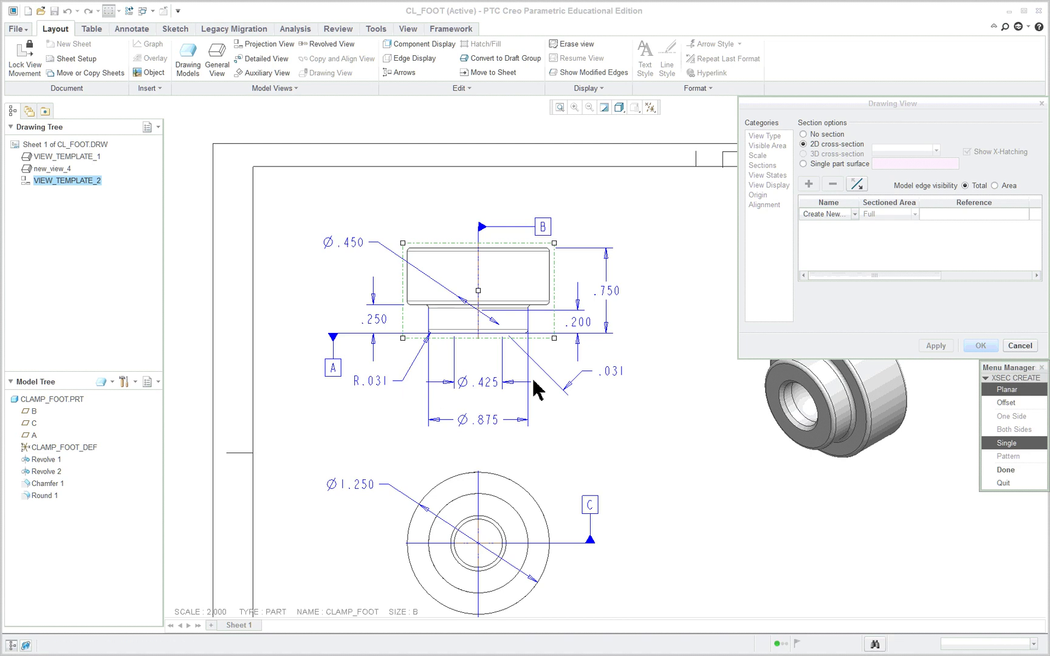
{"action": "left_click", "coordinate": [1020, 346]}
{"action": "left_click", "coordinate": [1020, 346]}
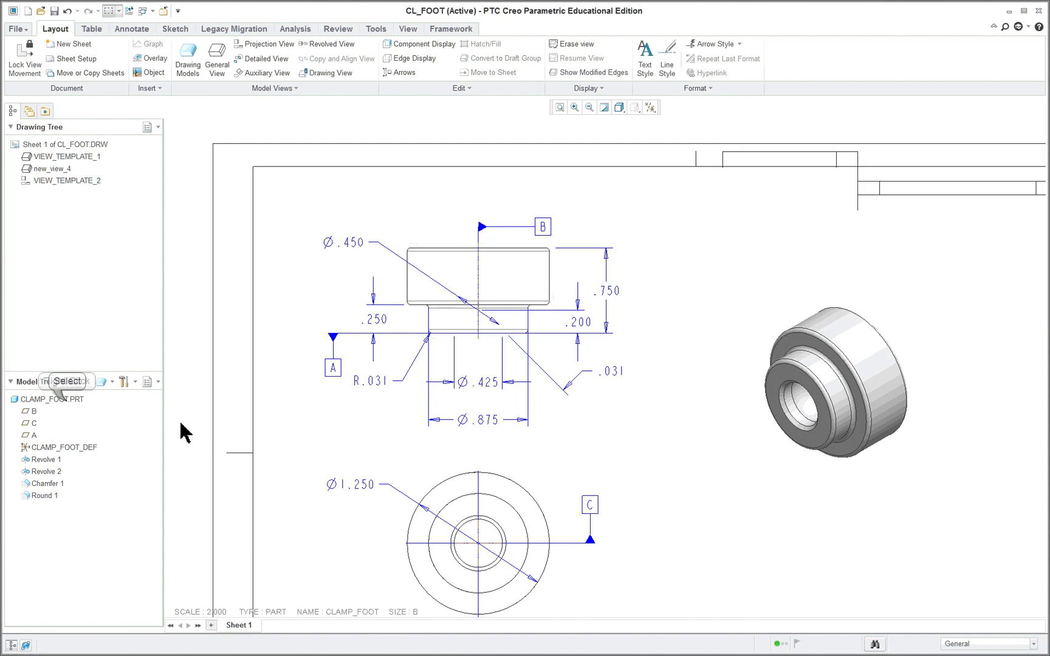
Open CLAMP_FOOT.PRT from the Model Tree and create an X-direction section through datum C.
{"action": "right_click", "coordinate": [68, 401]}
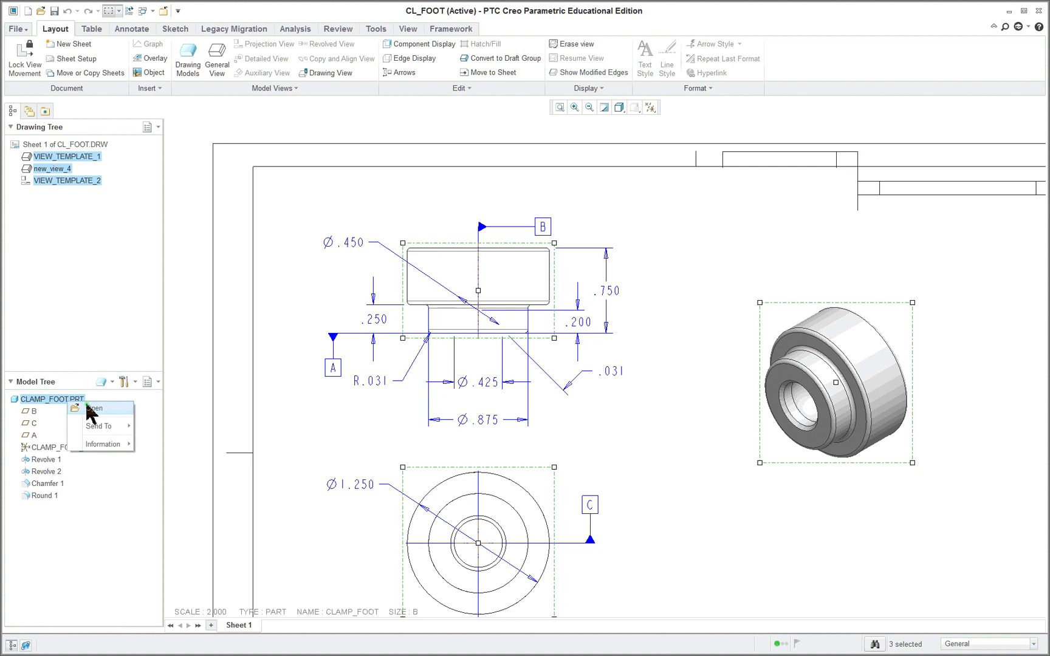
{"action": "left_click", "coordinate": [94, 409]}
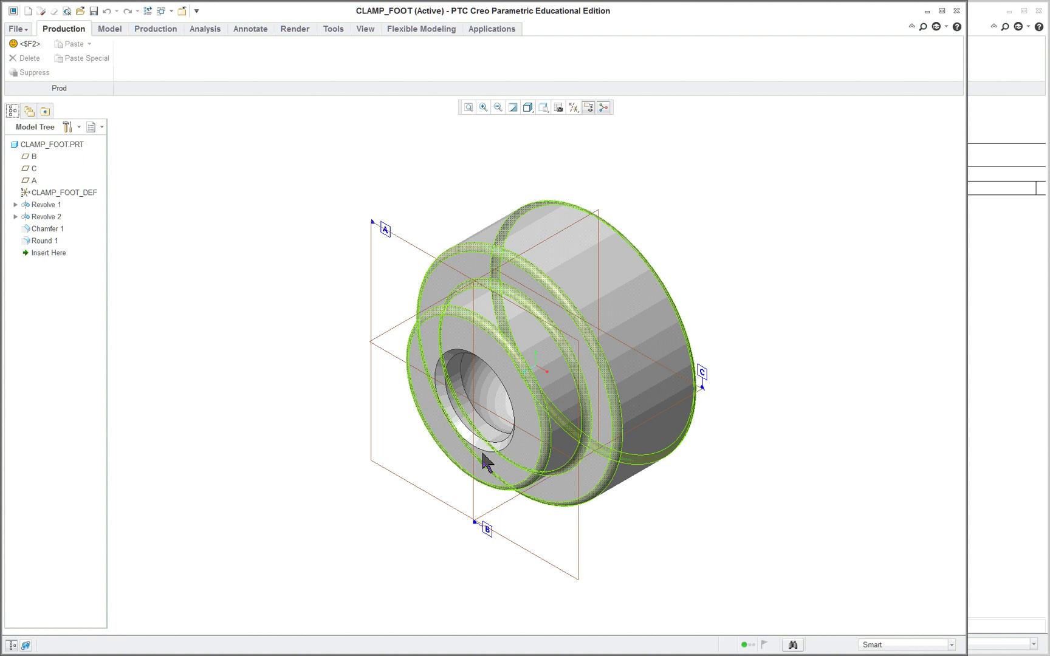
{"action": "left_click", "coordinate": [382, 359]}
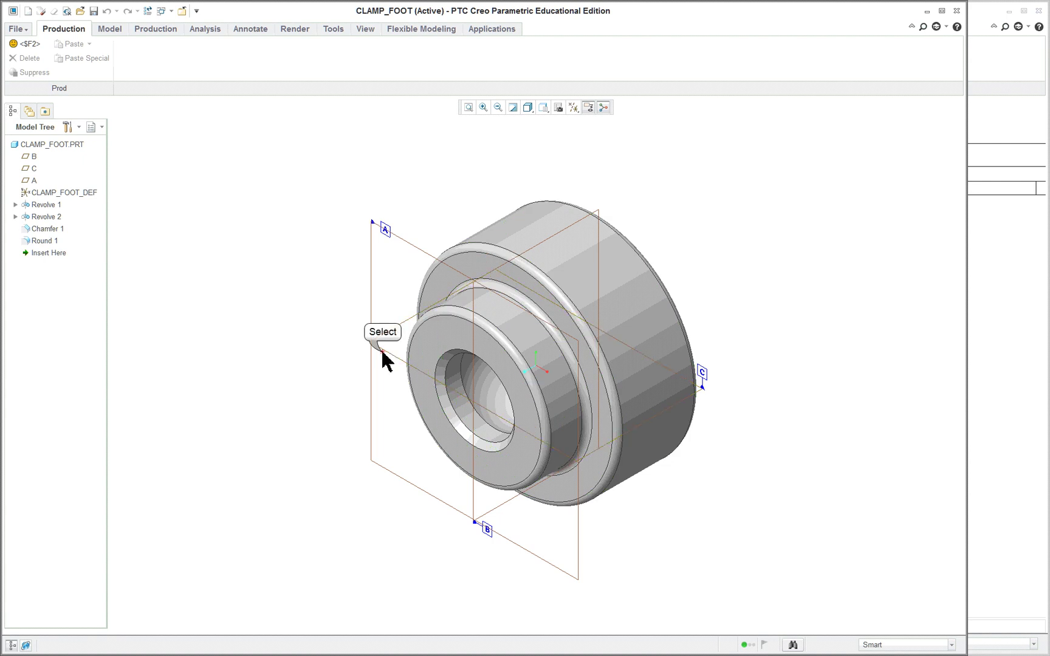
{"action": "left_click", "coordinate": [365, 29]}
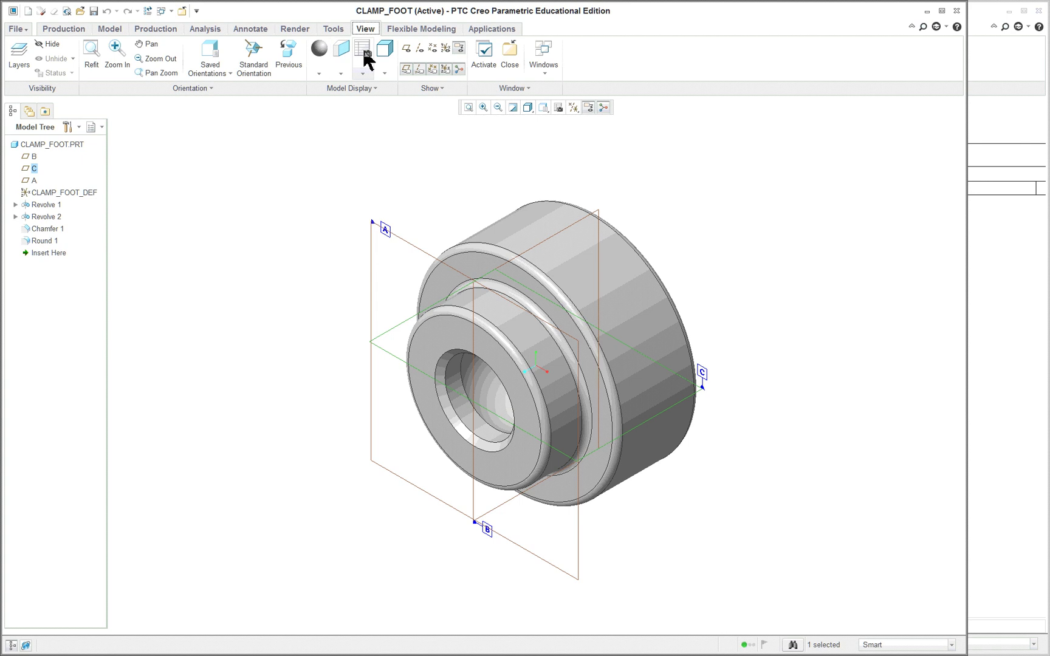
{"action": "left_click", "coordinate": [339, 73]}
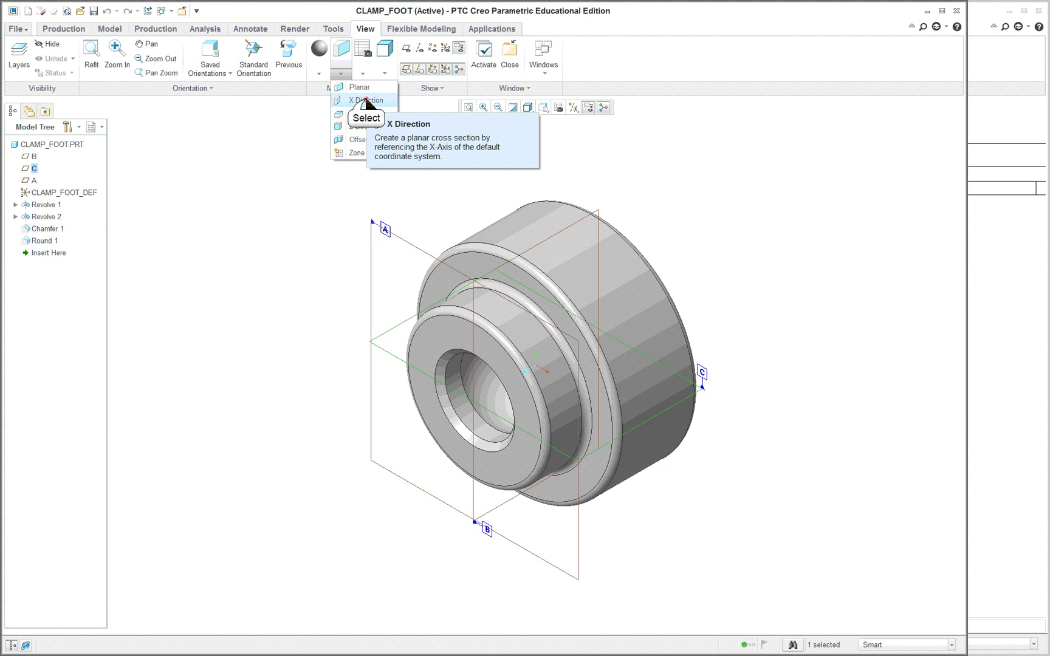
{"action": "left_click", "coordinate": [367, 101]}
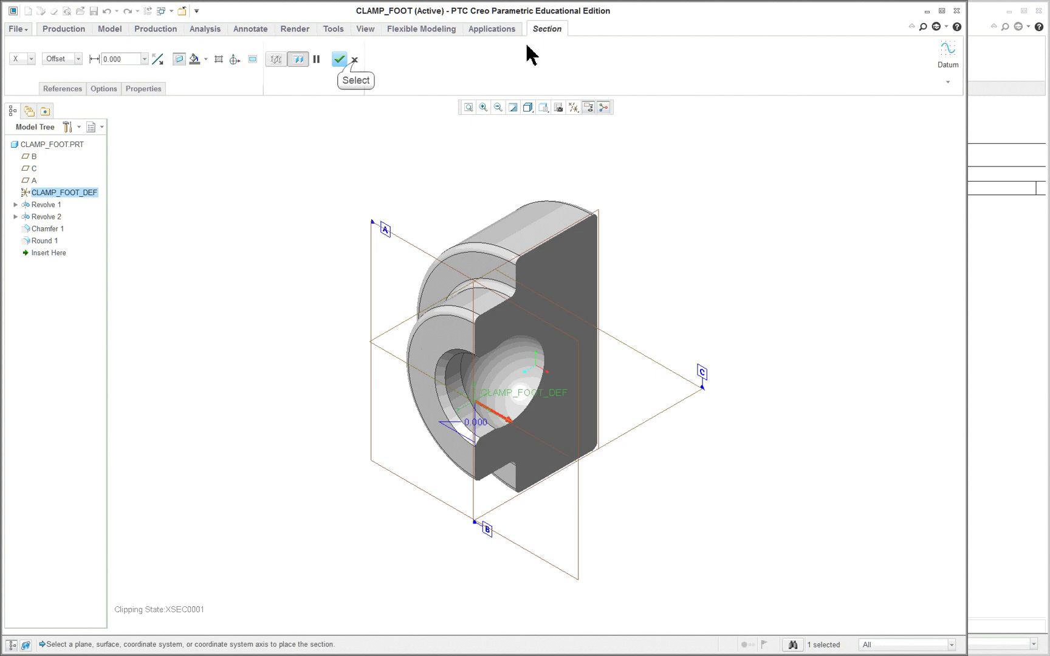
Replace the X section with planar section XSEC0001 through datum plane C, capped pink with hatching.
{"action": "left_click", "coordinate": [338, 59]}
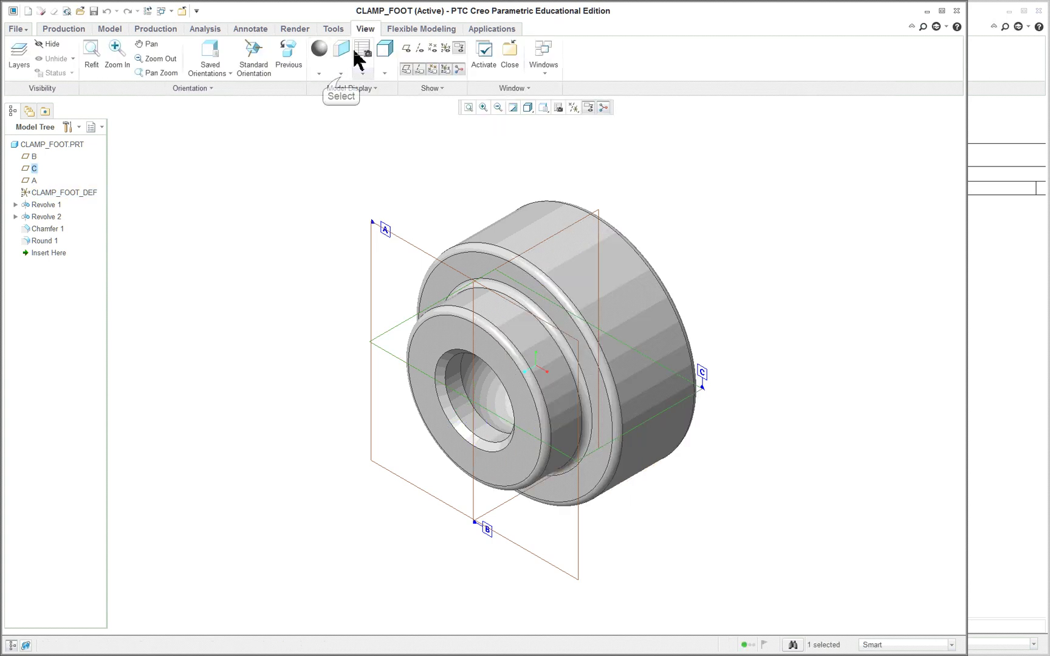
{"action": "left_click", "coordinate": [341, 74]}
{"action": "left_click", "coordinate": [360, 88]}
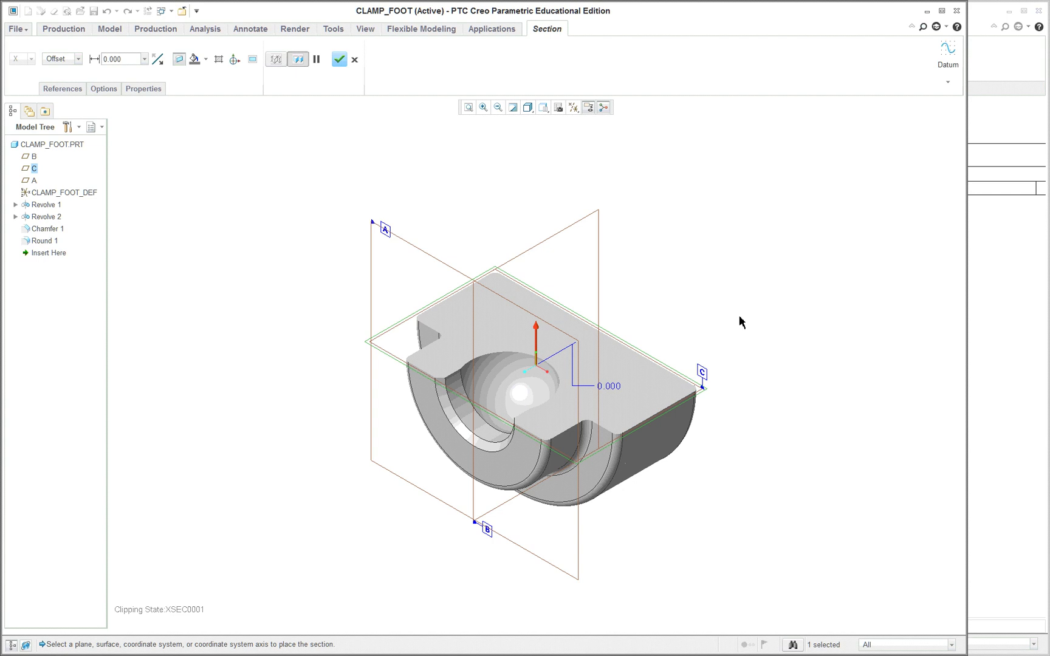
{"action": "left_click", "coordinate": [205, 61]}
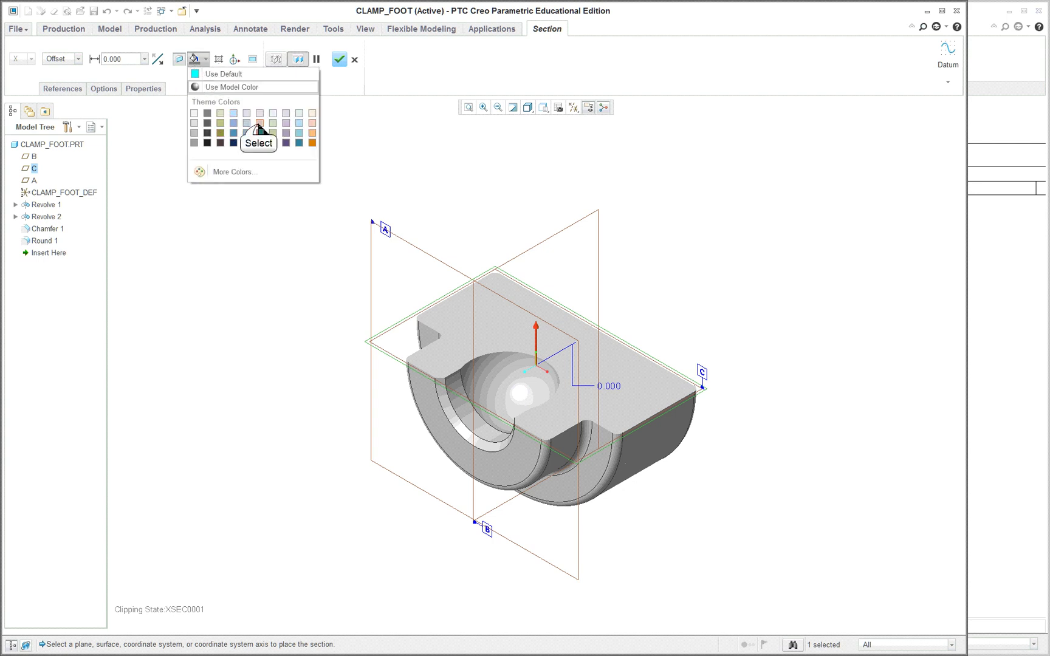
{"action": "left_click", "coordinate": [259, 124]}
{"action": "left_click", "coordinate": [218, 60]}
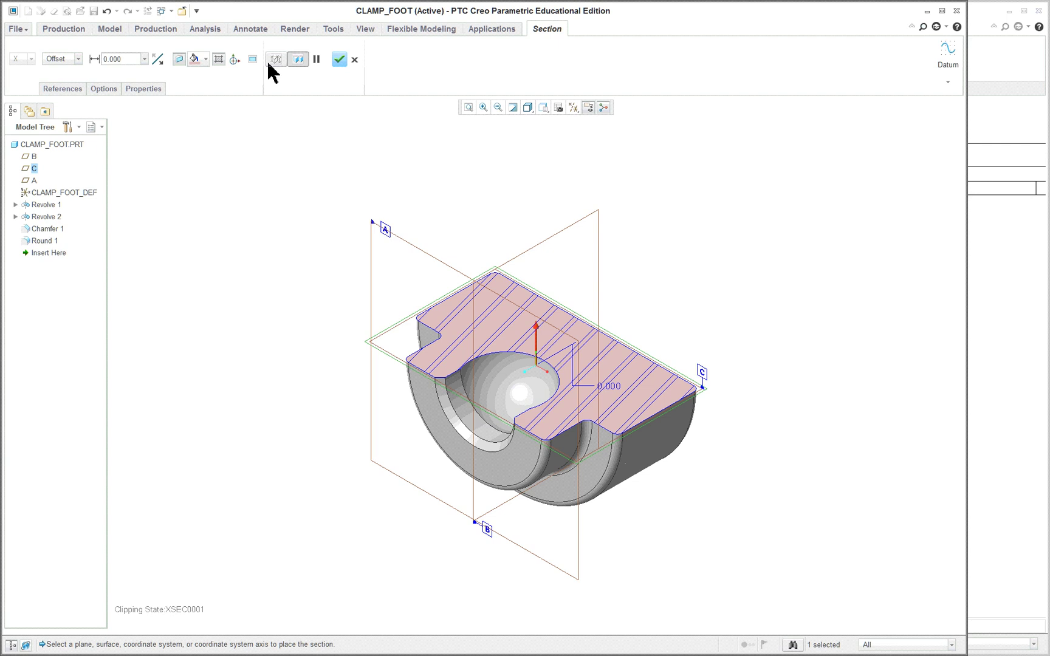
{"action": "left_click", "coordinate": [340, 59]}
Open the hatching editor for section XSEC0001 and enlarge it to show more patterns.
{"action": "left_click", "coordinate": [54, 277]}
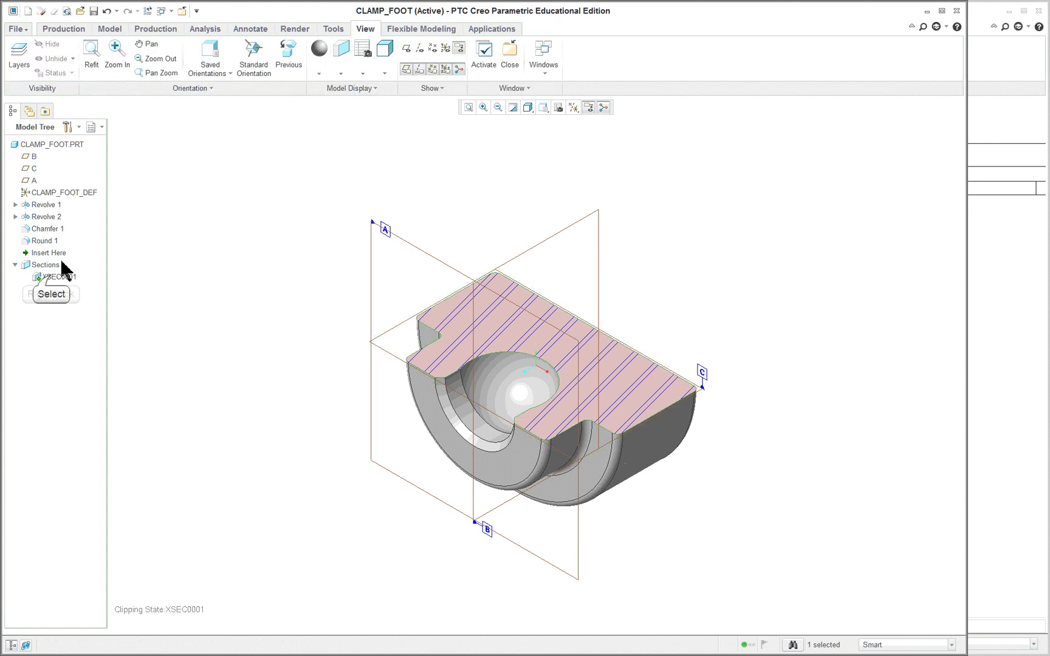
{"action": "right_click", "coordinate": [53, 277]}
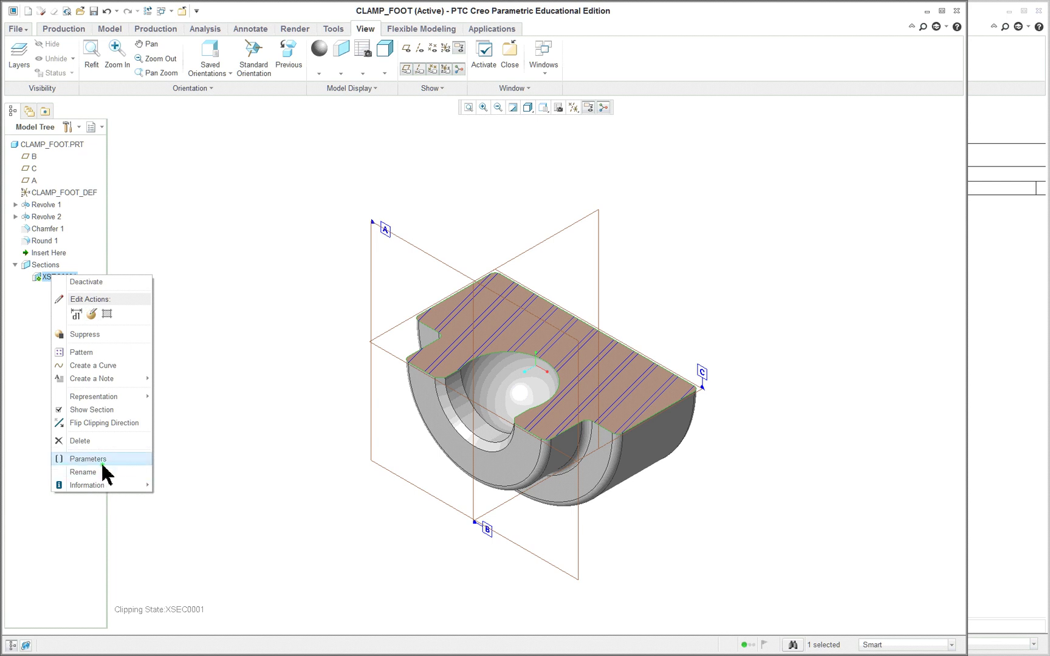
{"action": "left_click", "coordinate": [106, 314]}
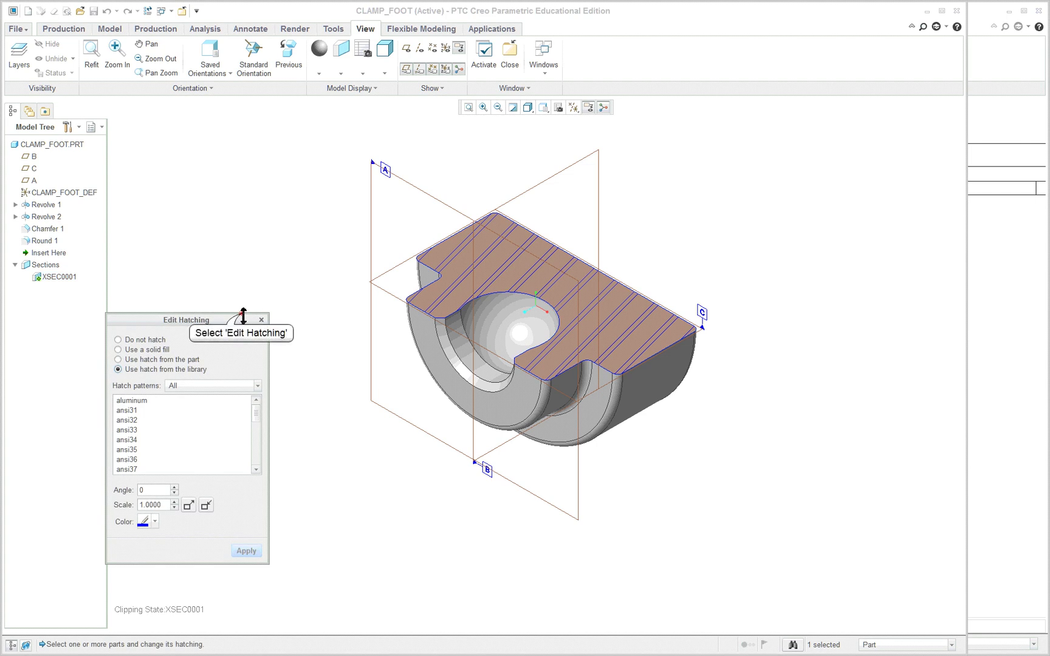
{"action": "left_click_drag", "start_coordinate": [243, 314], "coordinate": [266, 174]}
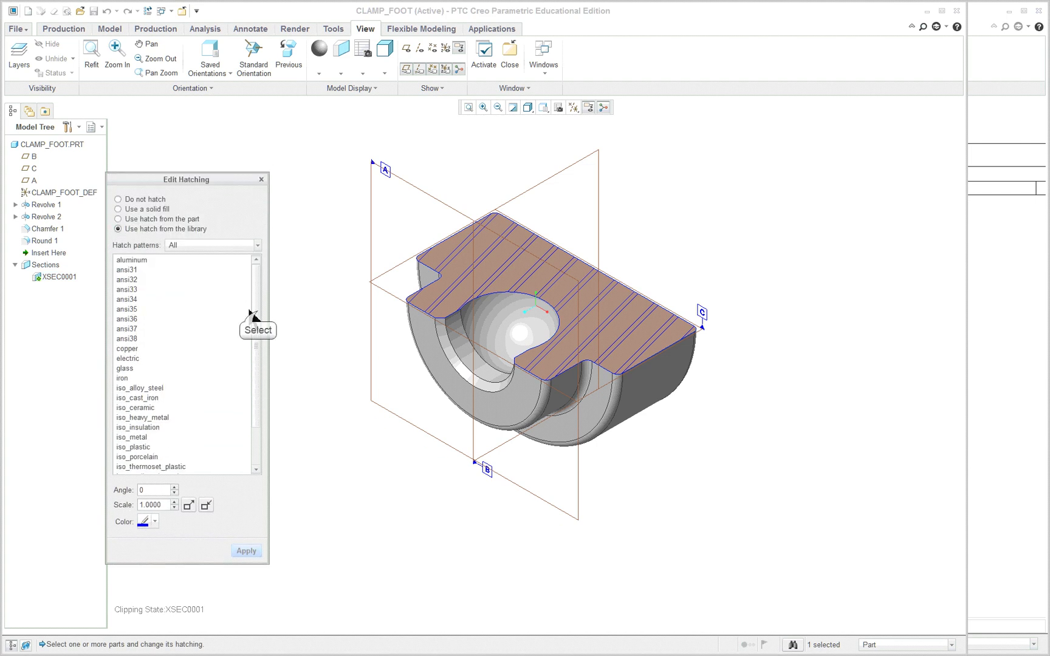
{"action": "left_click_drag", "start_coordinate": [257, 313], "coordinate": [256, 341]}
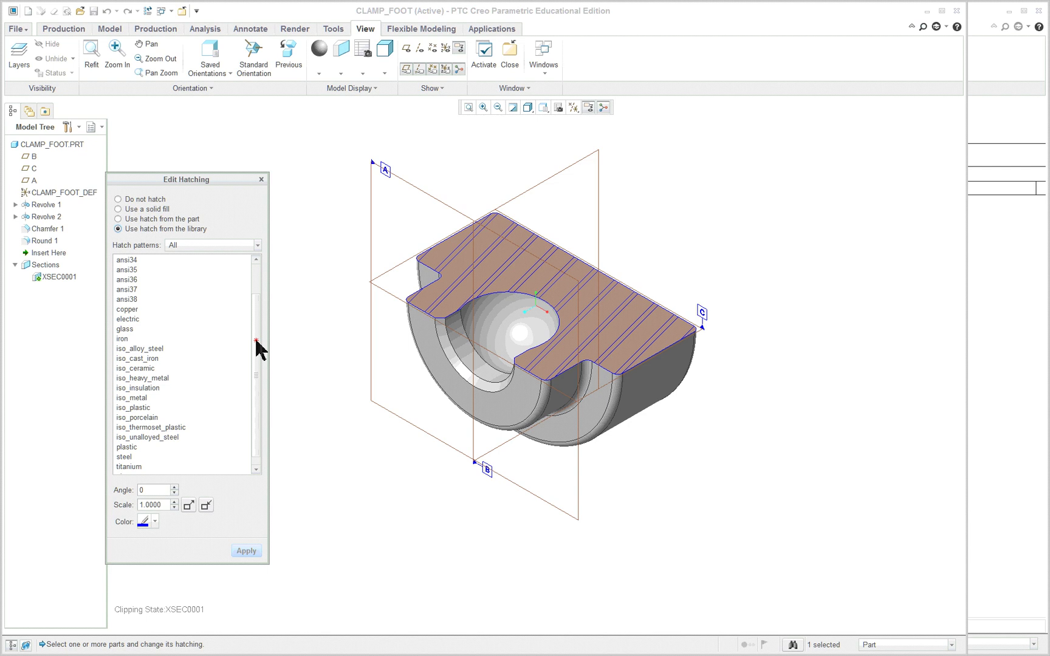
Apply the iron hatch pattern in dark red to XSEC0001, adjusting its angle and spacing.
{"action": "left_click", "coordinate": [126, 457]}
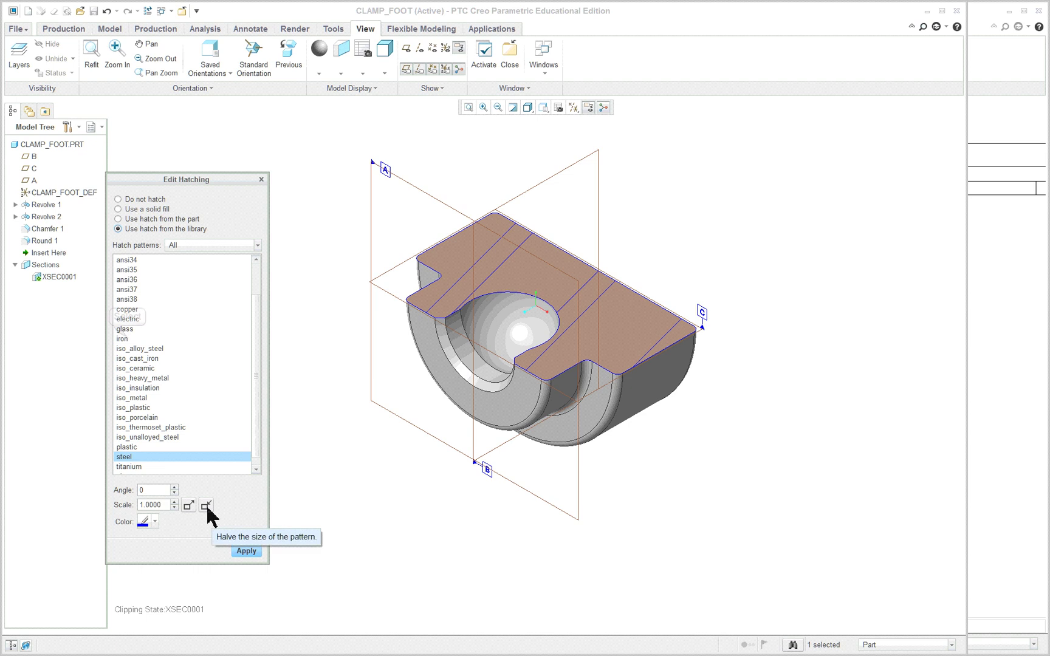
{"action": "left_click", "coordinate": [127, 339]}
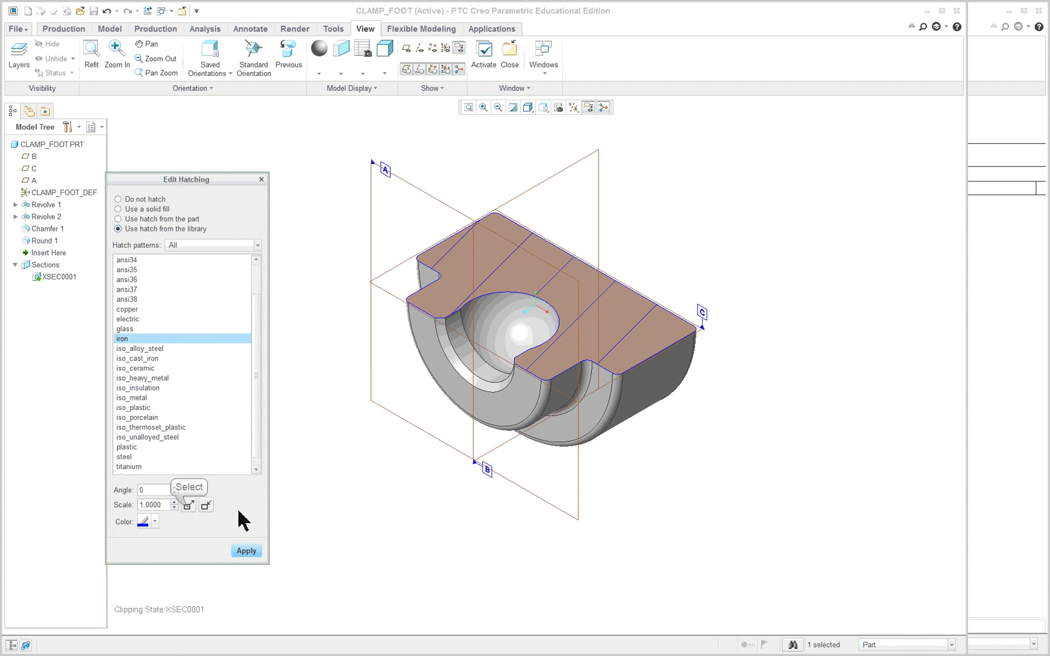
{"action": "left_click", "coordinate": [206, 512]}
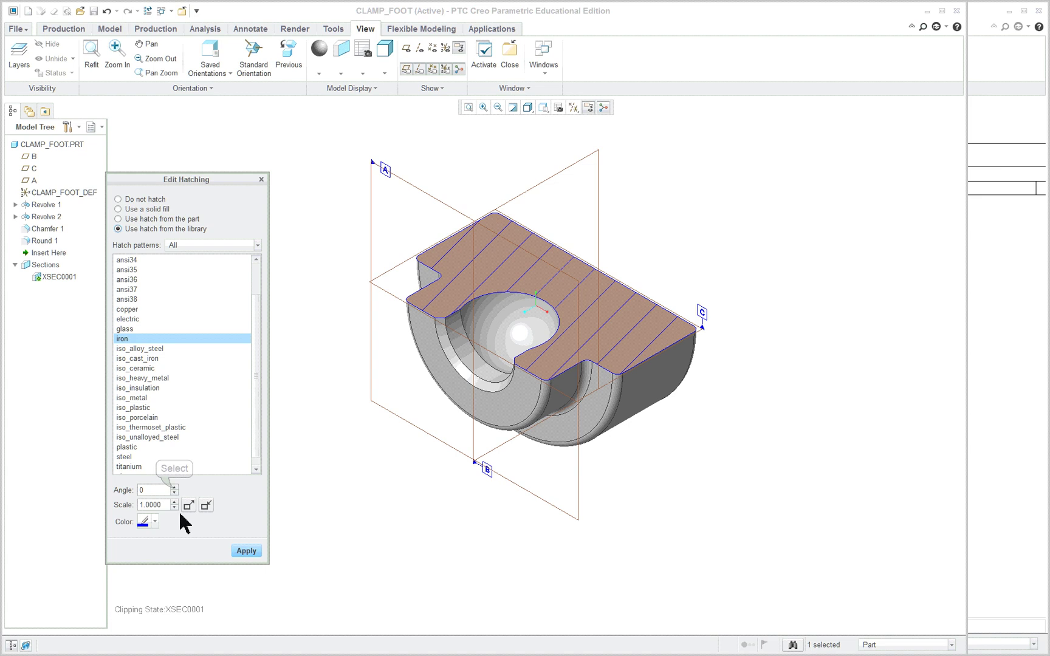
{"action": "left_click", "coordinate": [174, 486]}
{"action": "left_click", "coordinate": [174, 487]}
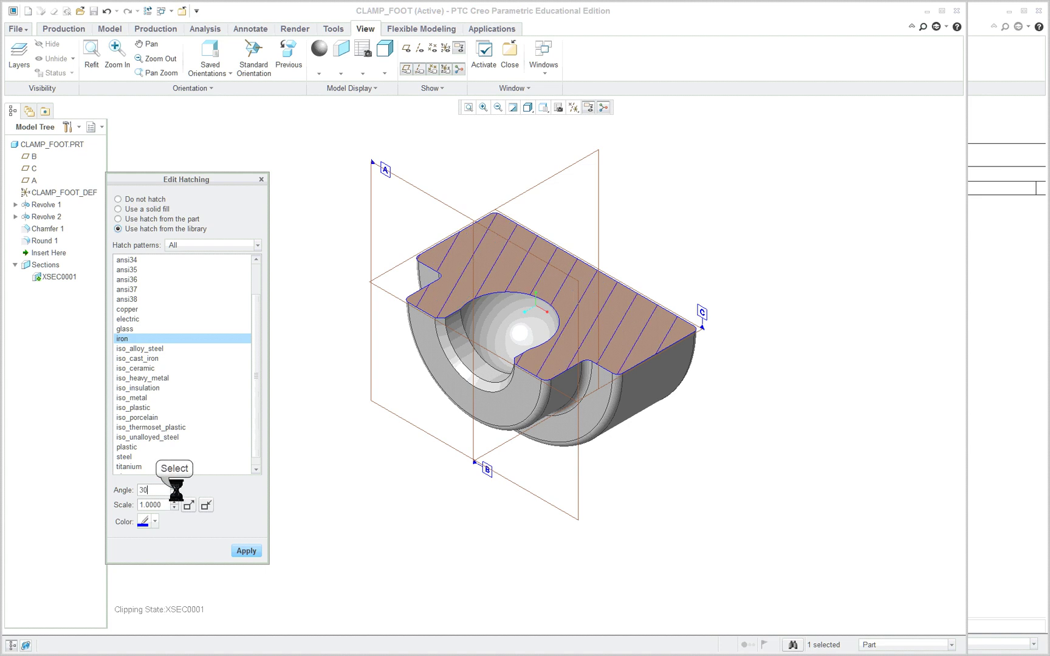
{"action": "left_click", "coordinate": [205, 505]}
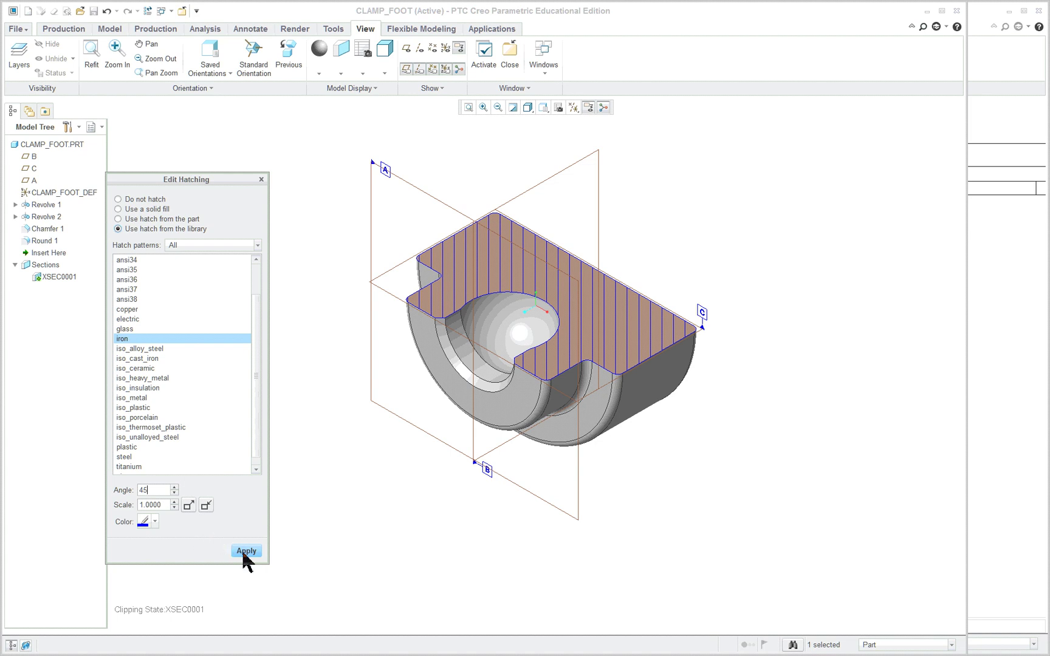
{"action": "left_click", "coordinate": [155, 521]}
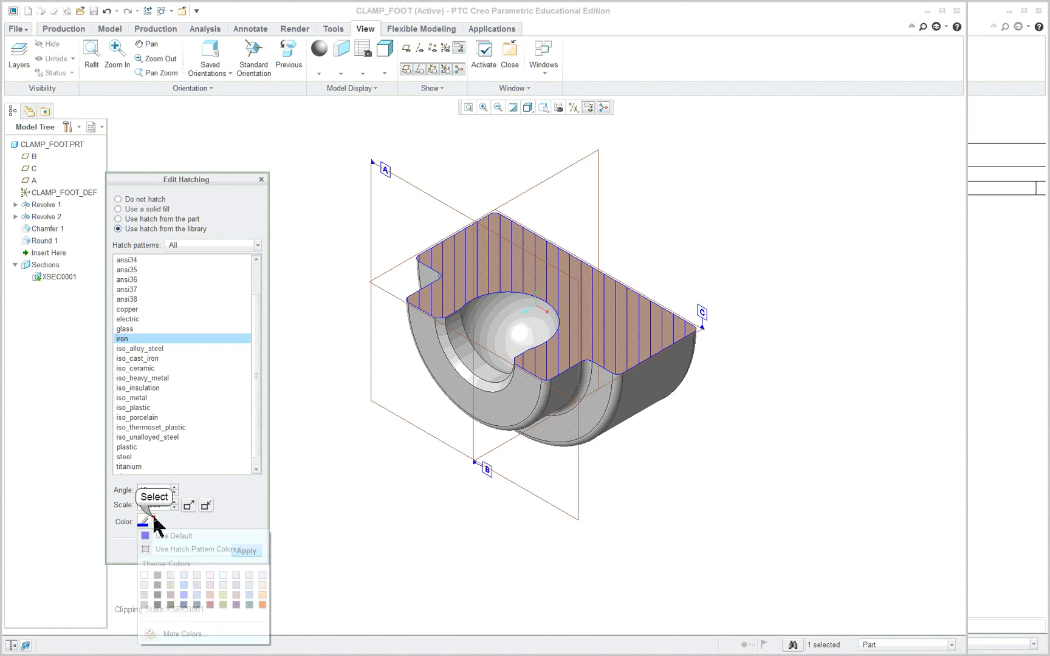
{"action": "left_click", "coordinate": [210, 604]}
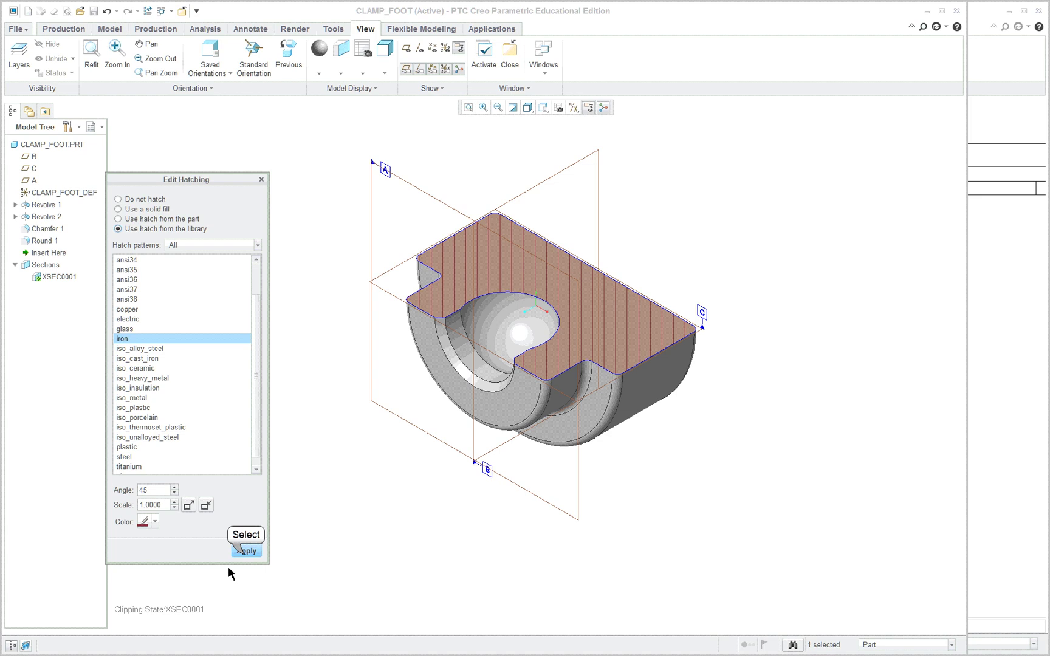
{"action": "left_click", "coordinate": [253, 553]}
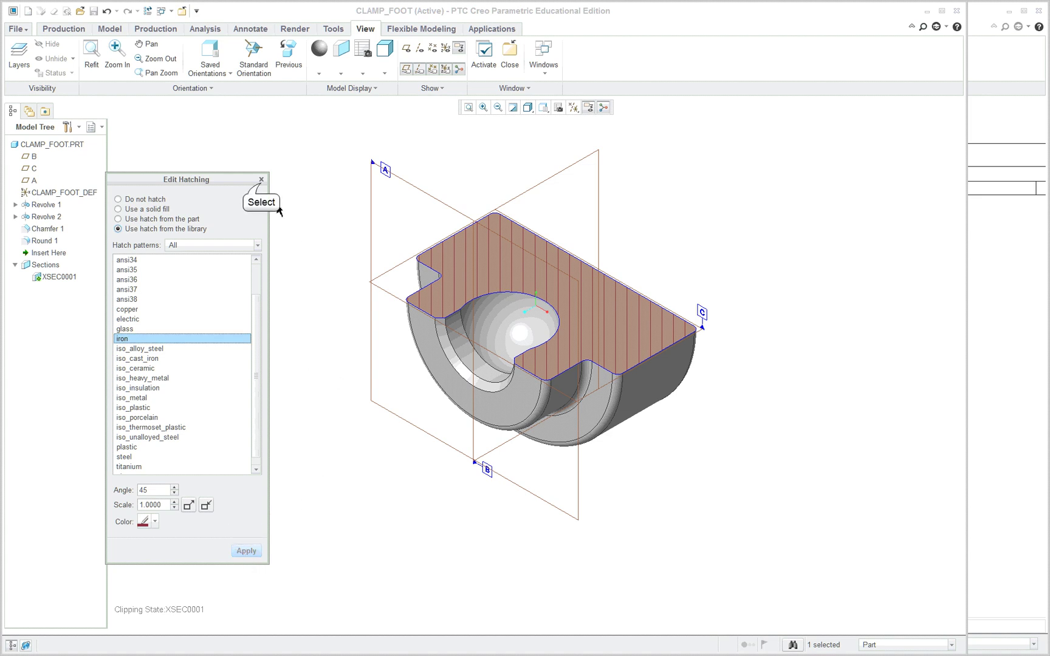
{"action": "left_click", "coordinate": [262, 179]}
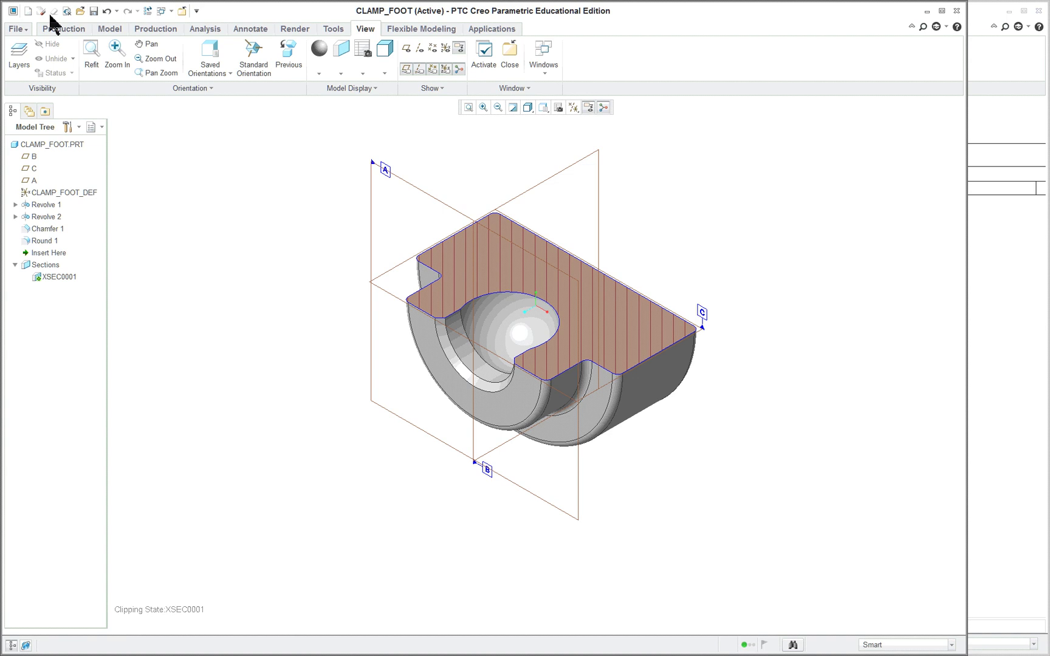
Back in the drawing, make the front view a full 2D cross-section through XSEC0001.
{"action": "left_click", "coordinate": [958, 12]}
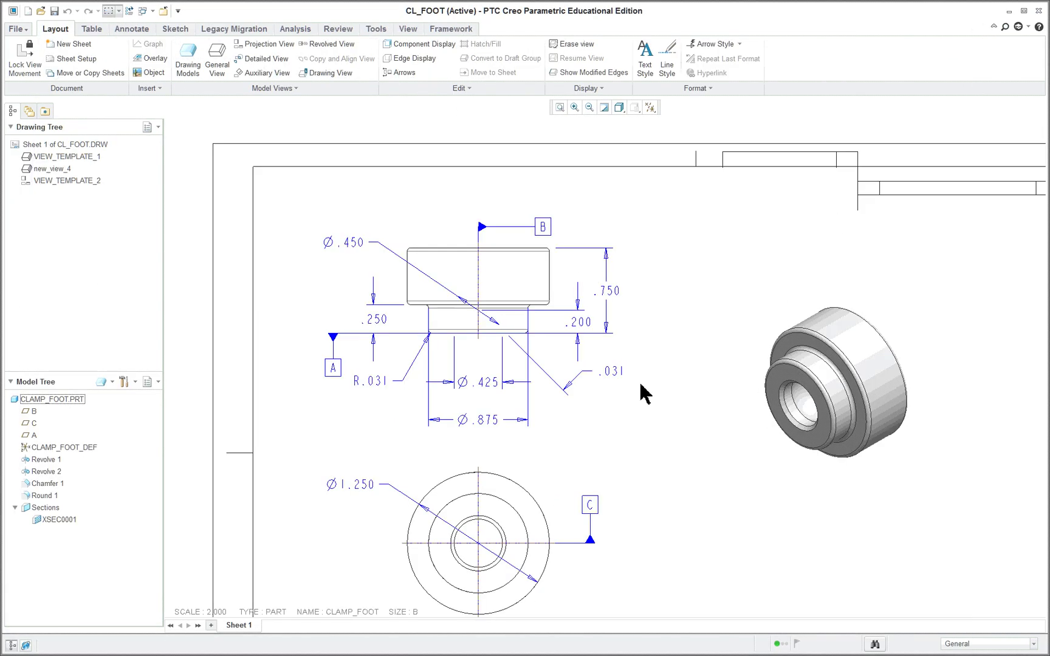
{"action": "double_click", "coordinate": [520, 285]}
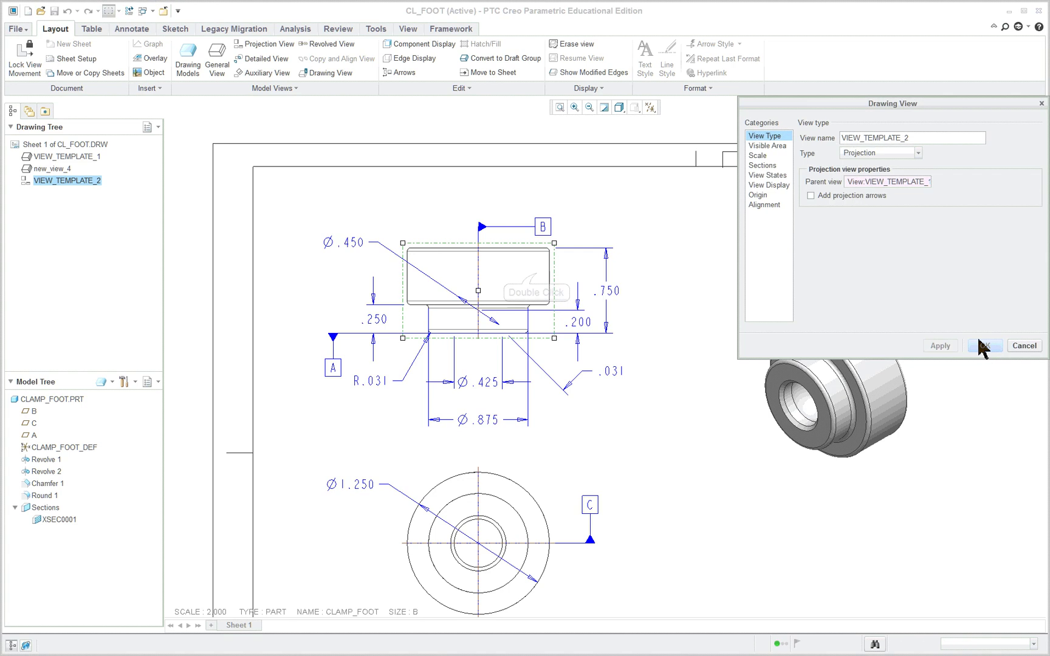
{"action": "left_click", "coordinate": [759, 166]}
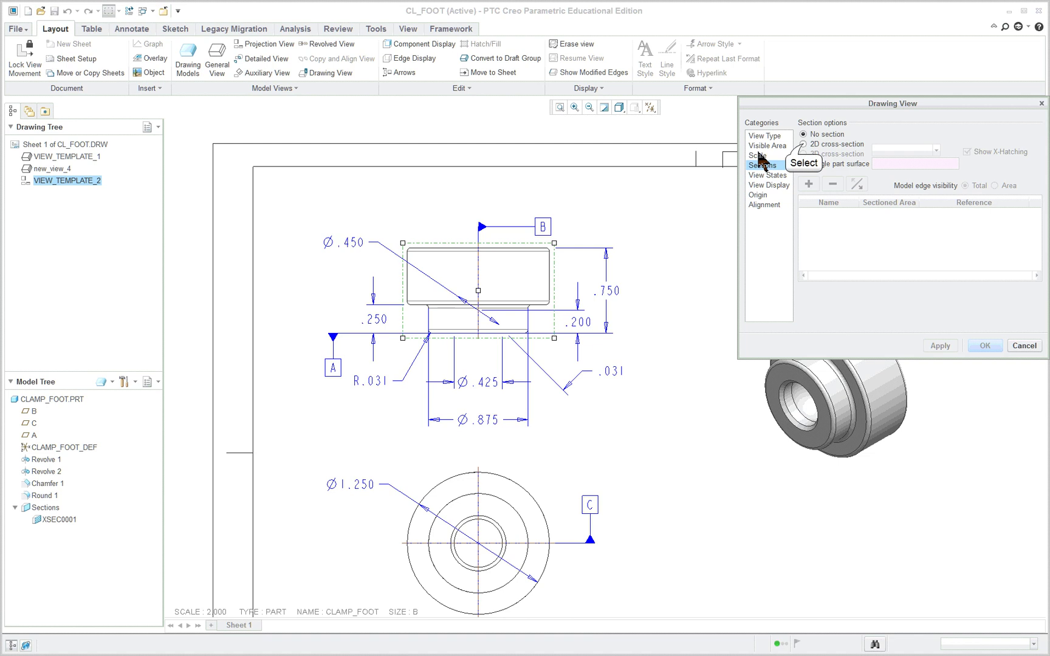
{"action": "left_click", "coordinate": [803, 144]}
{"action": "left_click", "coordinate": [809, 184]}
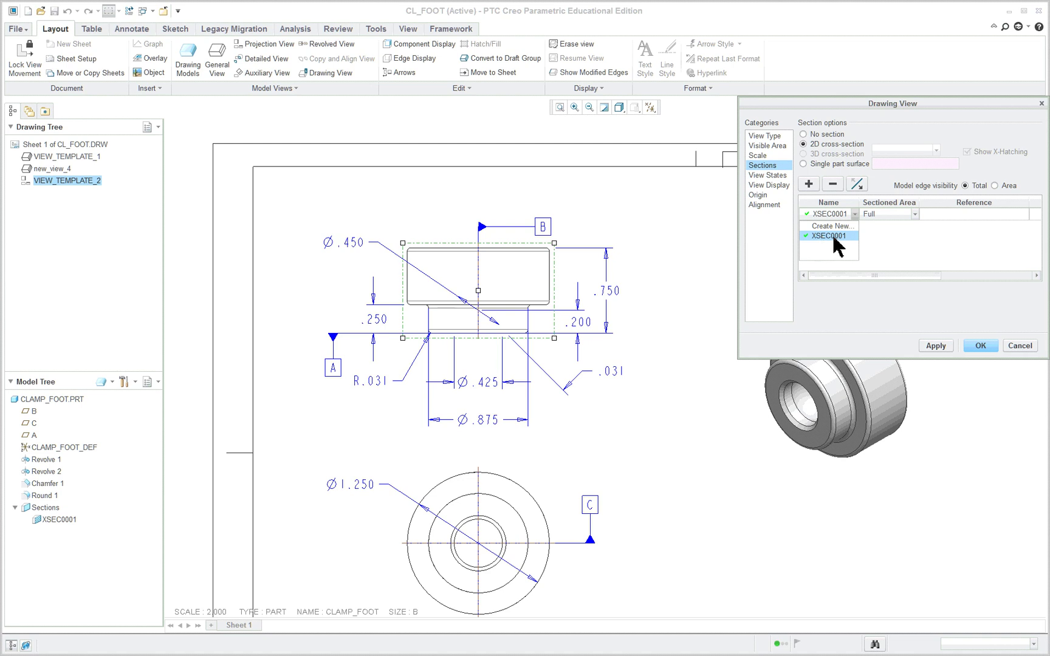
{"action": "left_click", "coordinate": [832, 235]}
{"action": "left_click", "coordinate": [936, 345]}
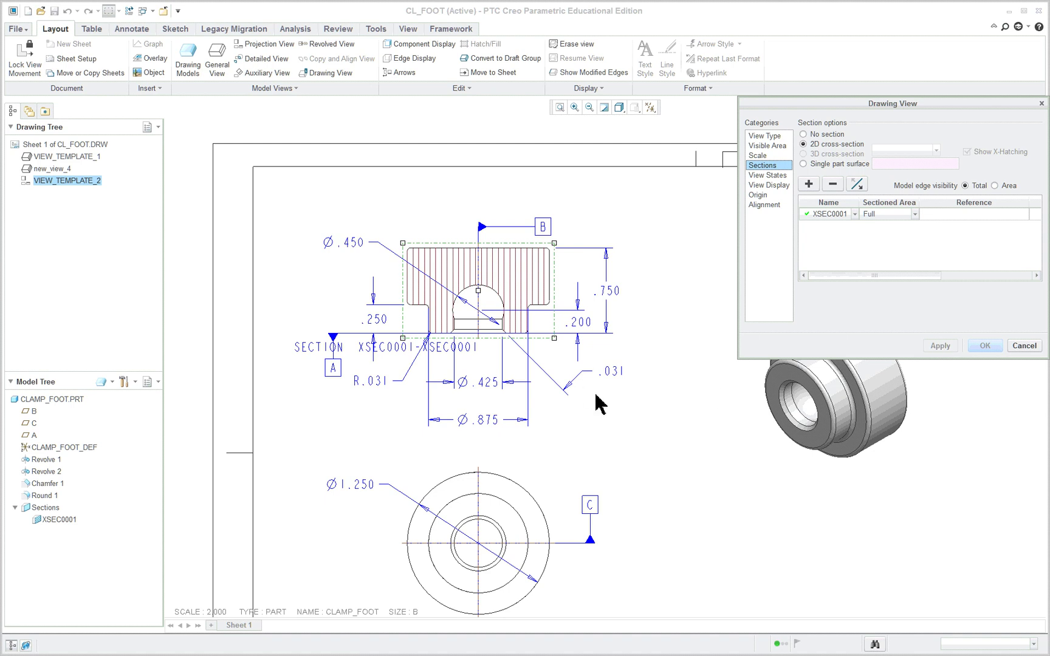
{"action": "left_click", "coordinate": [1024, 346]}
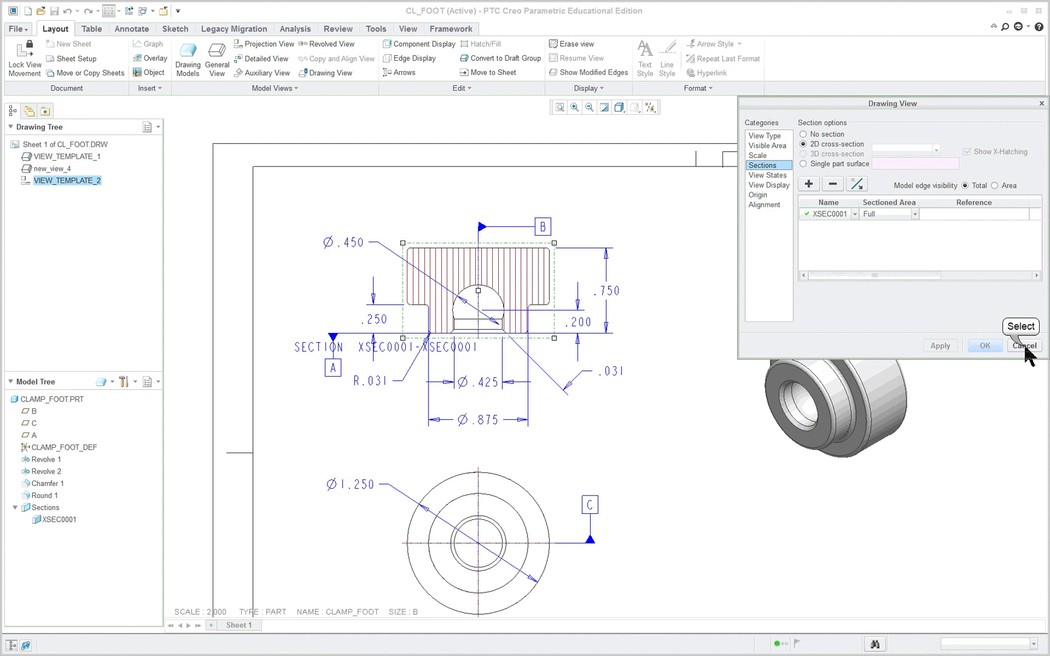
Move the SECTION XSEC0001-XSEC0001 label below the view, then erase it.
{"action": "left_click", "coordinate": [401, 344]}
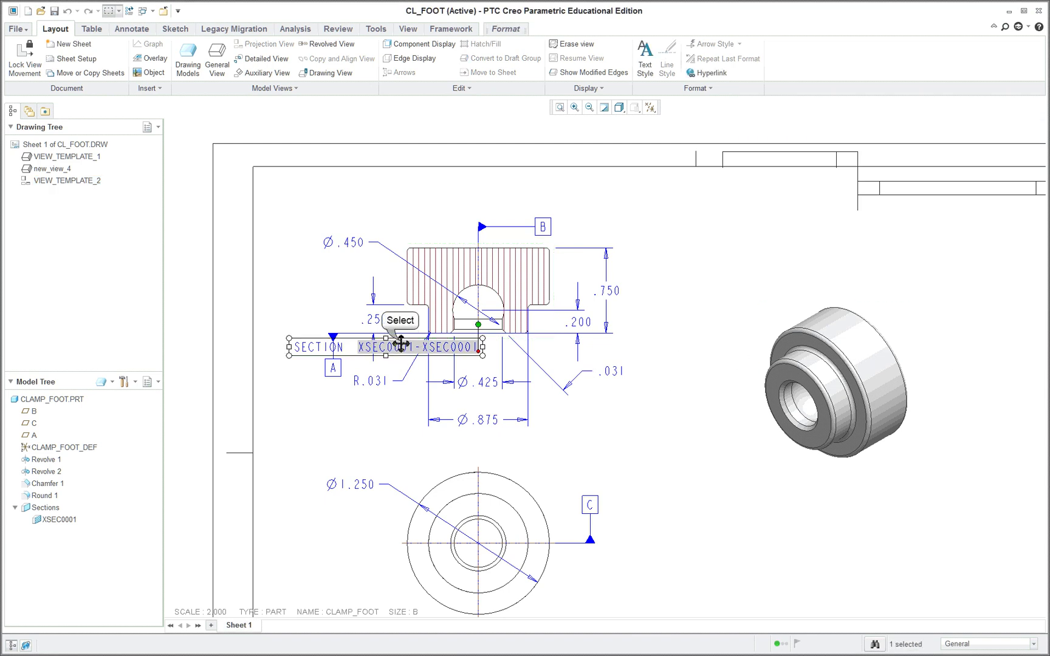
{"action": "left_click_drag", "start_coordinate": [401, 344], "coordinate": [491, 446]}
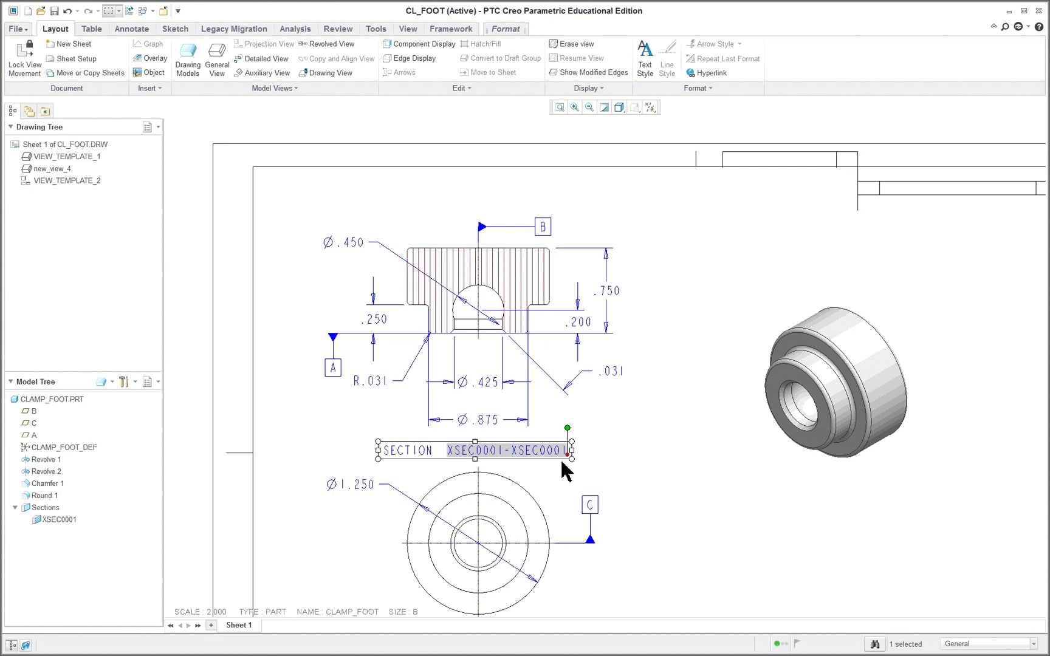
{"action": "right_click", "coordinate": [608, 433]}
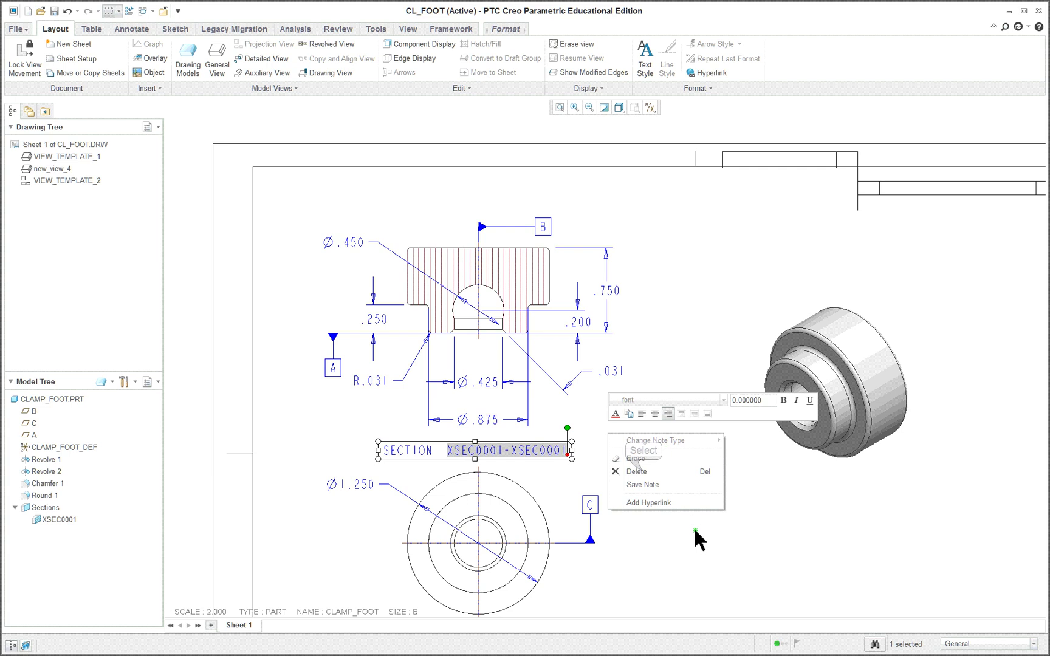
{"action": "left_click", "coordinate": [644, 459]}
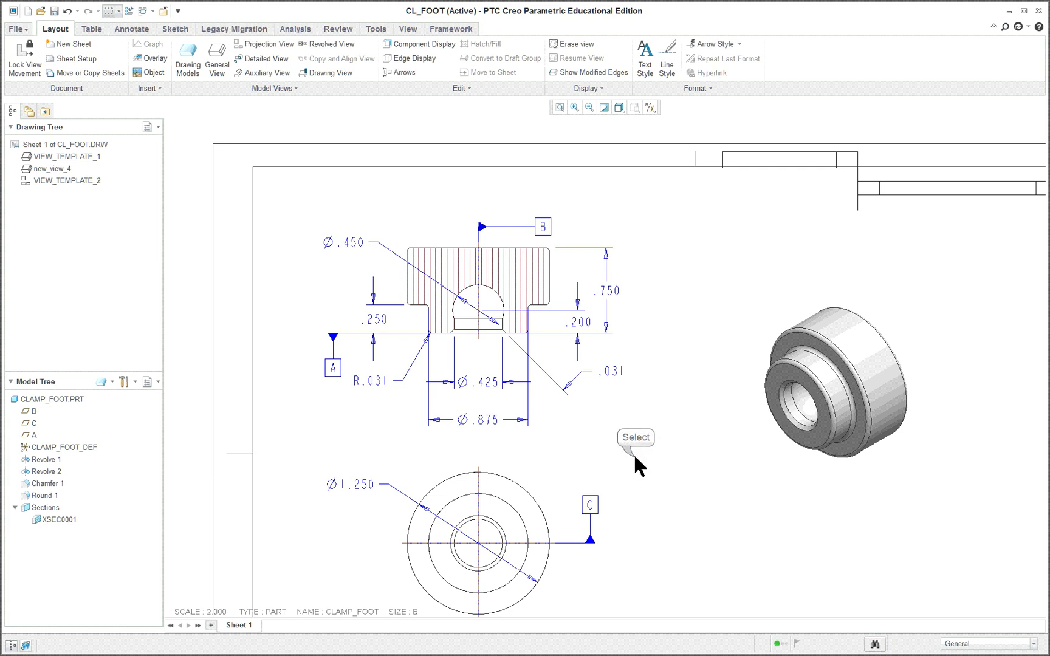
Set the section view's hatching to a 60° overall angle with doubled line spacing.
{"action": "double_click", "coordinate": [514, 280]}
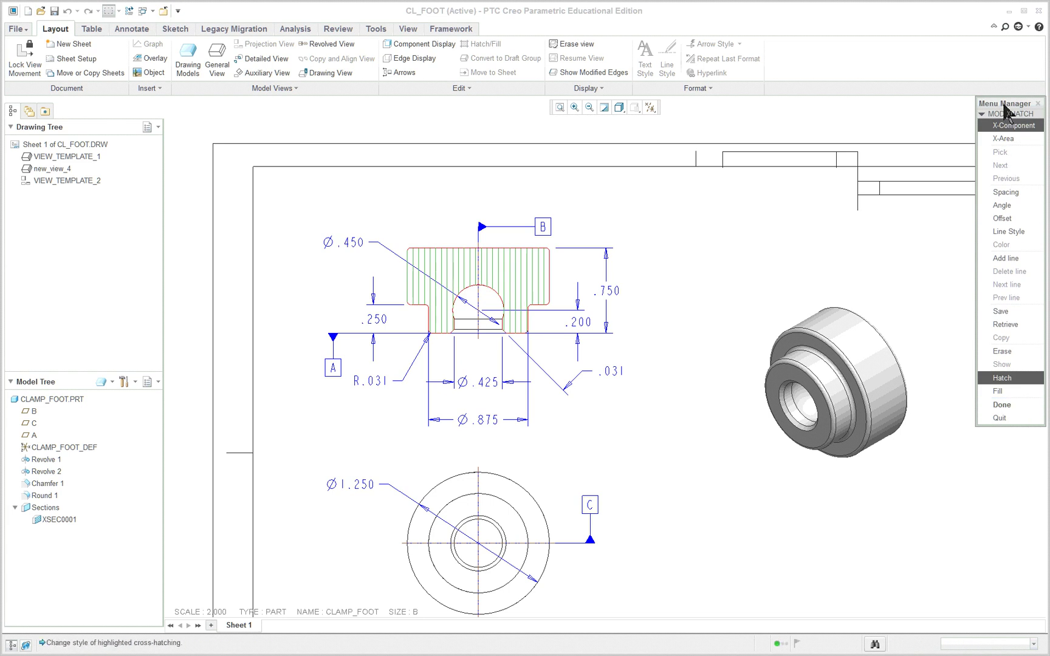
{"action": "left_click", "coordinate": [1009, 206]}
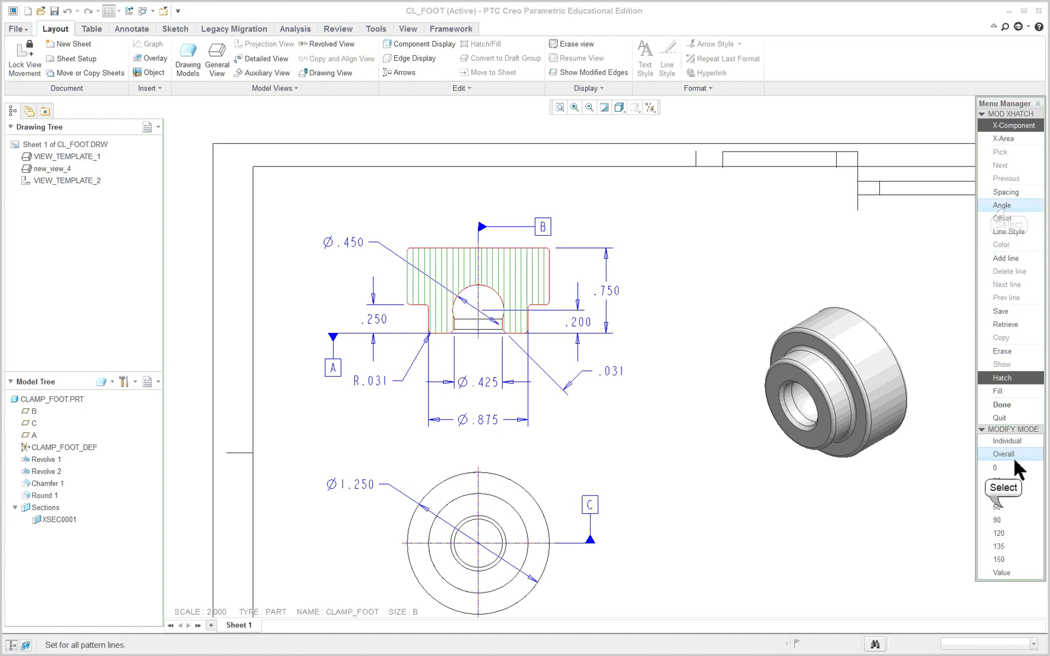
{"action": "left_click", "coordinate": [1015, 460]}
{"action": "left_click", "coordinate": [1006, 508]}
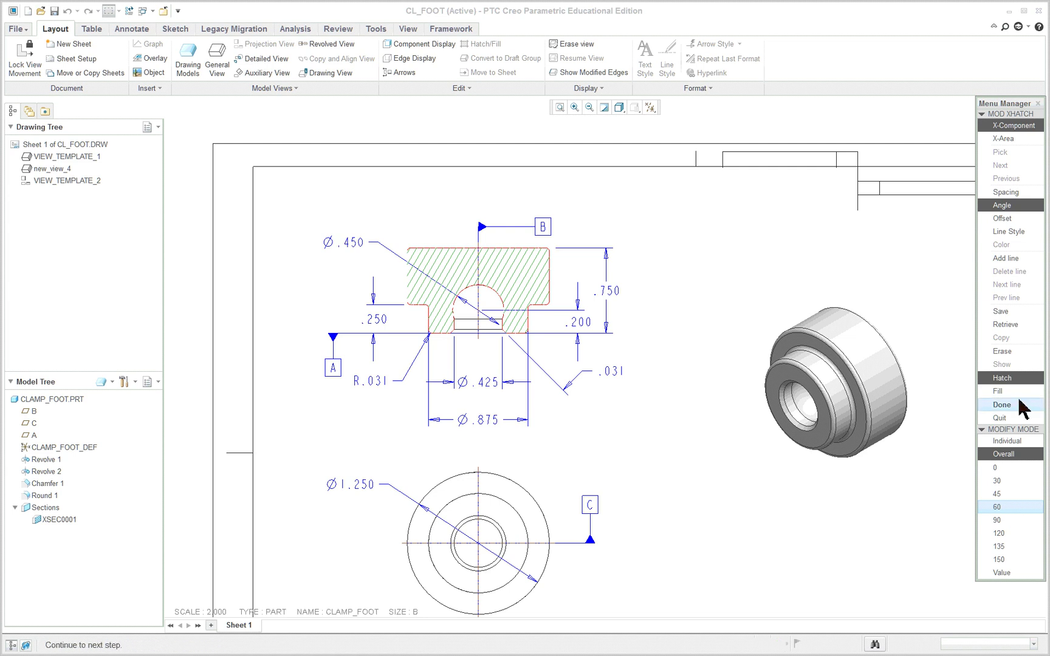
{"action": "left_click", "coordinate": [1008, 192]}
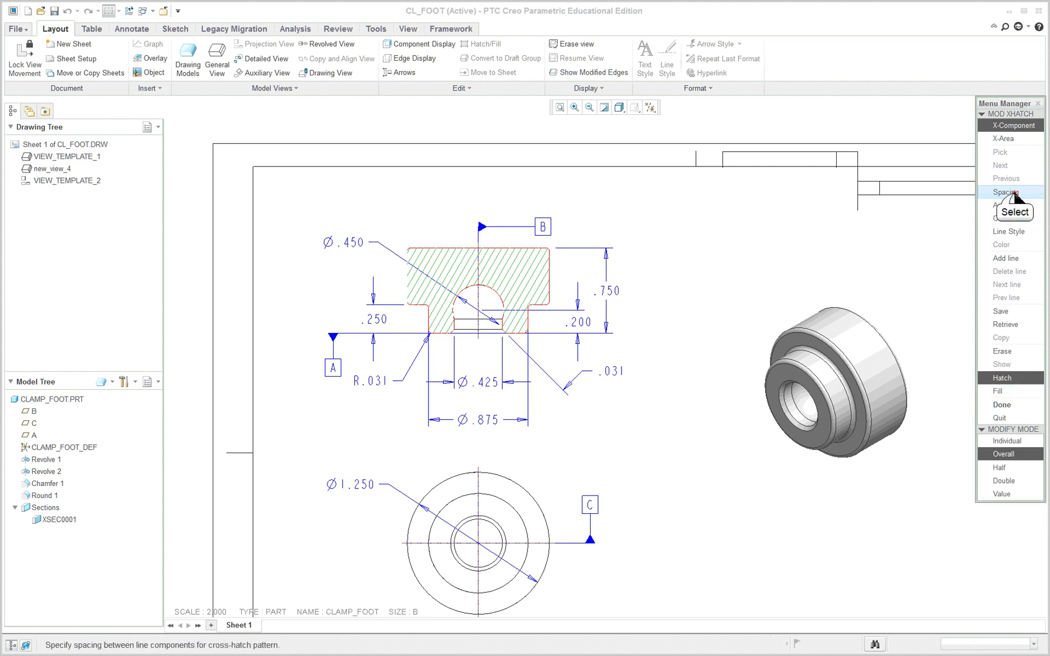
{"action": "left_click", "coordinate": [1003, 483]}
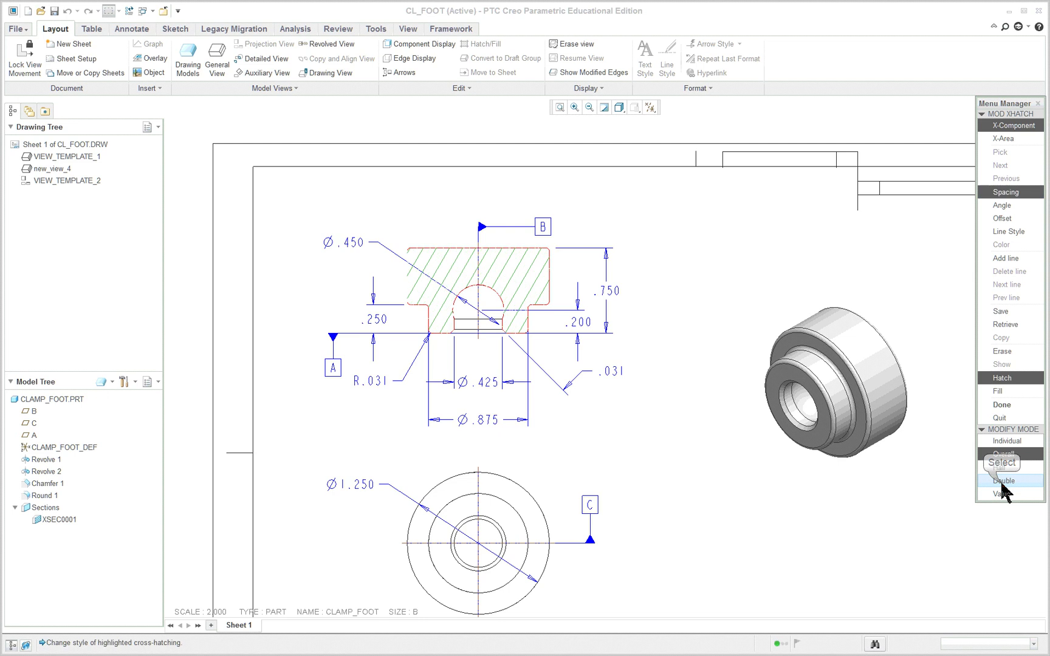
{"action": "left_click", "coordinate": [1015, 405]}
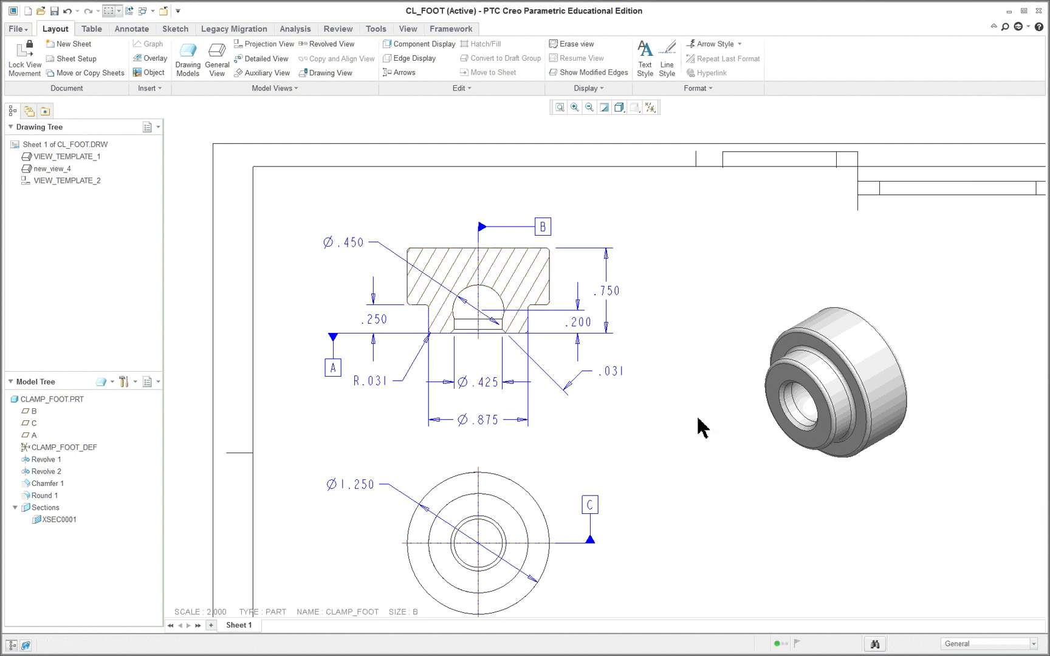
Open the CLAMP_FOOT part model from the drawing's model tree.
{"action": "scroll", "coordinate": [671, 475], "scroll_direction": "up", "scroll_amount": 1}
{"action": "scroll", "coordinate": [661, 553], "scroll_direction": "down", "scroll_amount": 1}
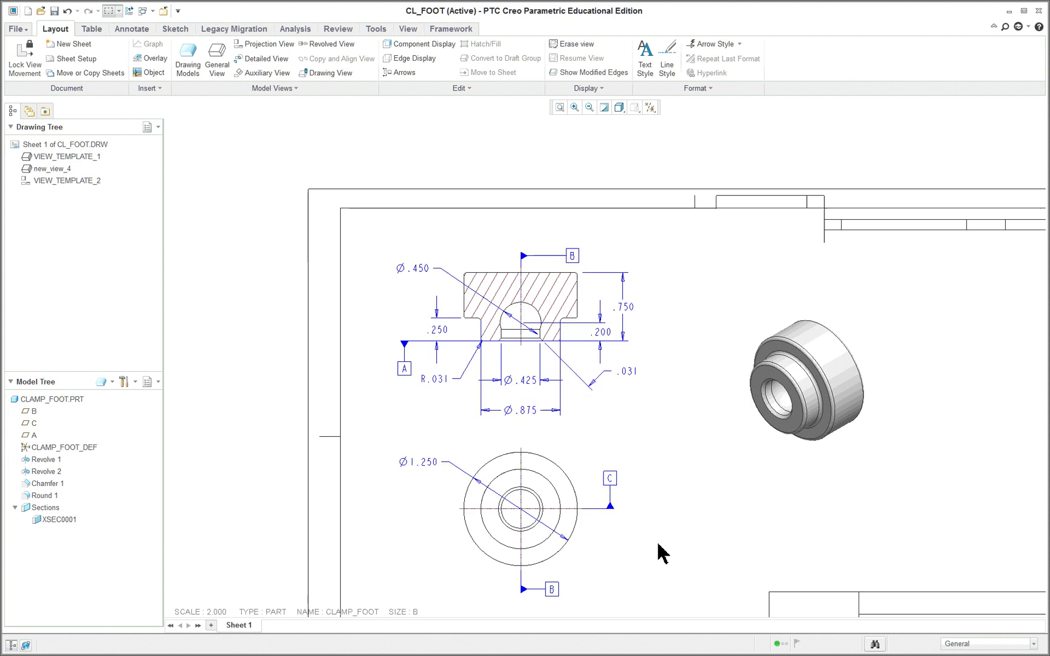
{"action": "scroll", "coordinate": [678, 569], "scroll_direction": "up", "scroll_amount": 1}
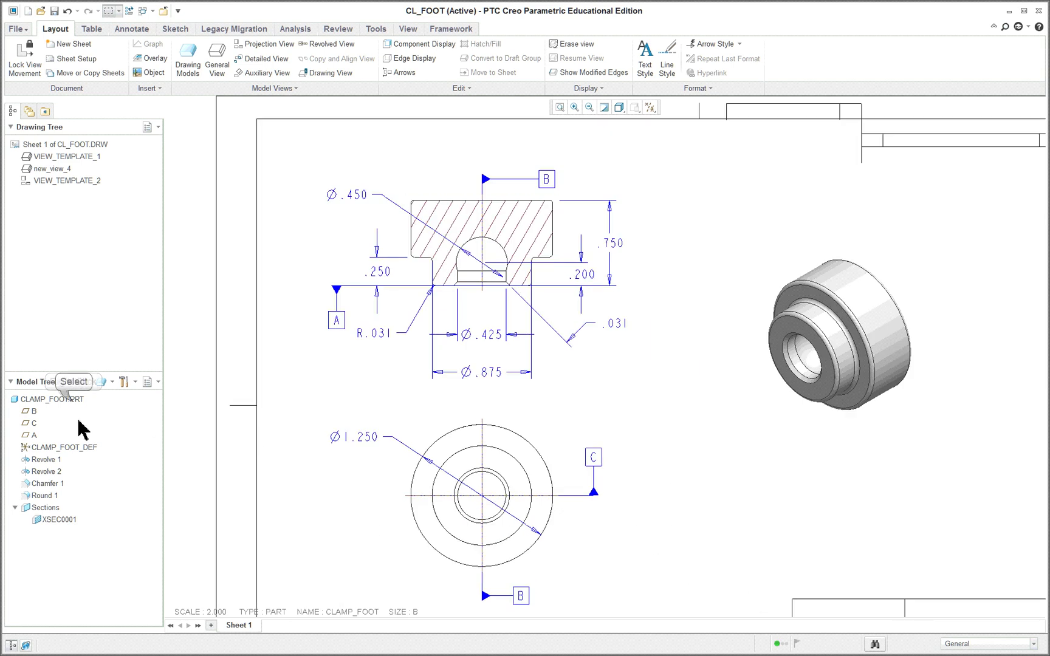
{"action": "right_click", "coordinate": [75, 400]}
{"action": "left_click", "coordinate": [85, 409]}
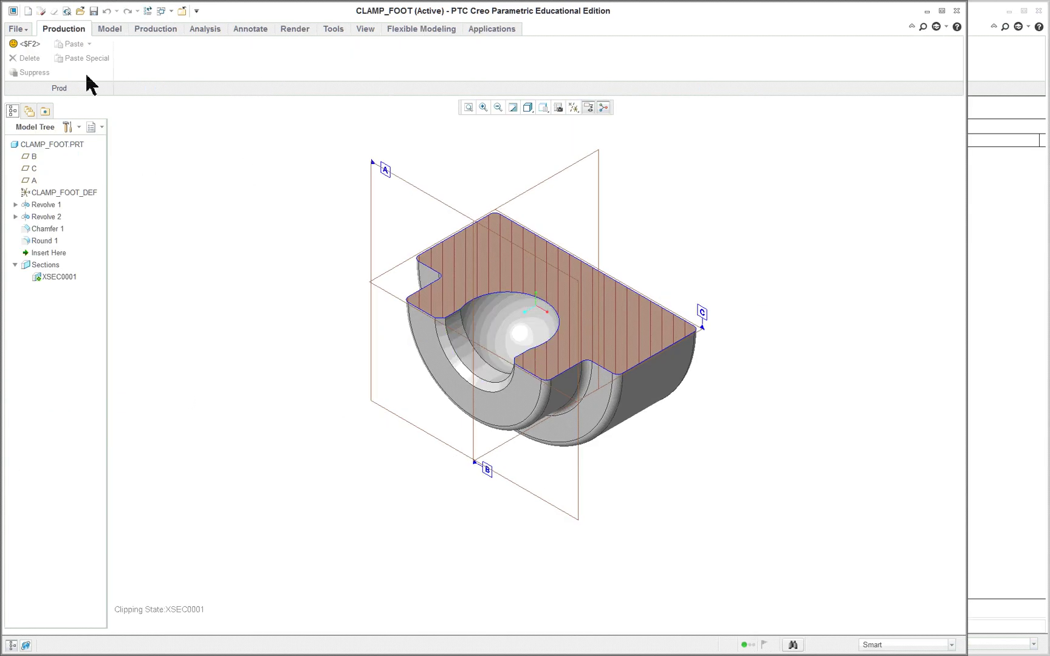
{"action": "left_click", "coordinate": [108, 29]}
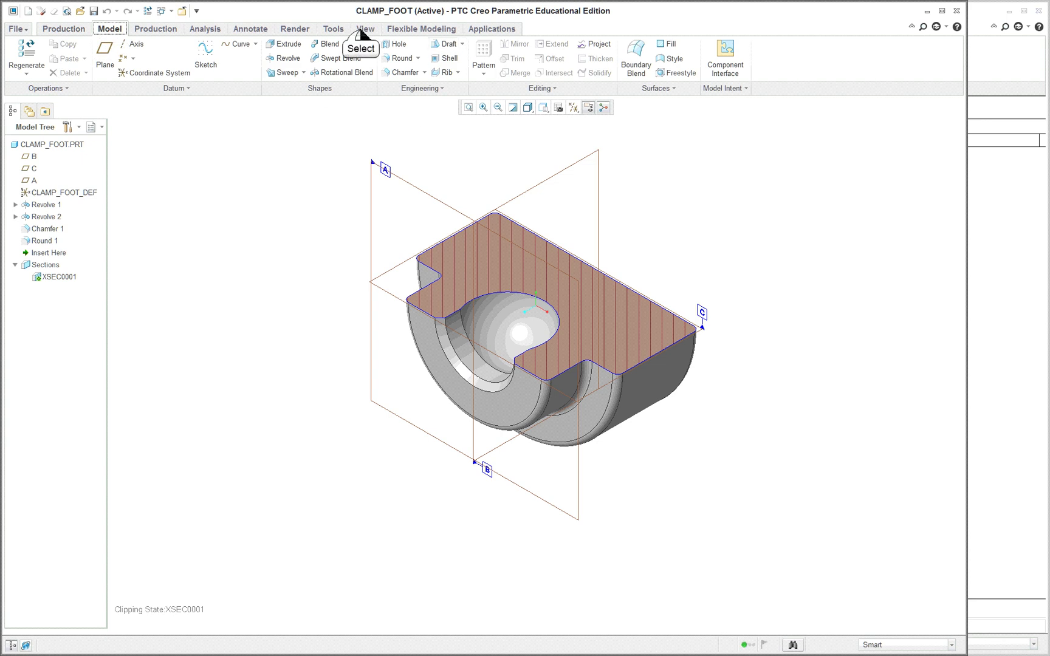
{"action": "left_click", "coordinate": [364, 30]}
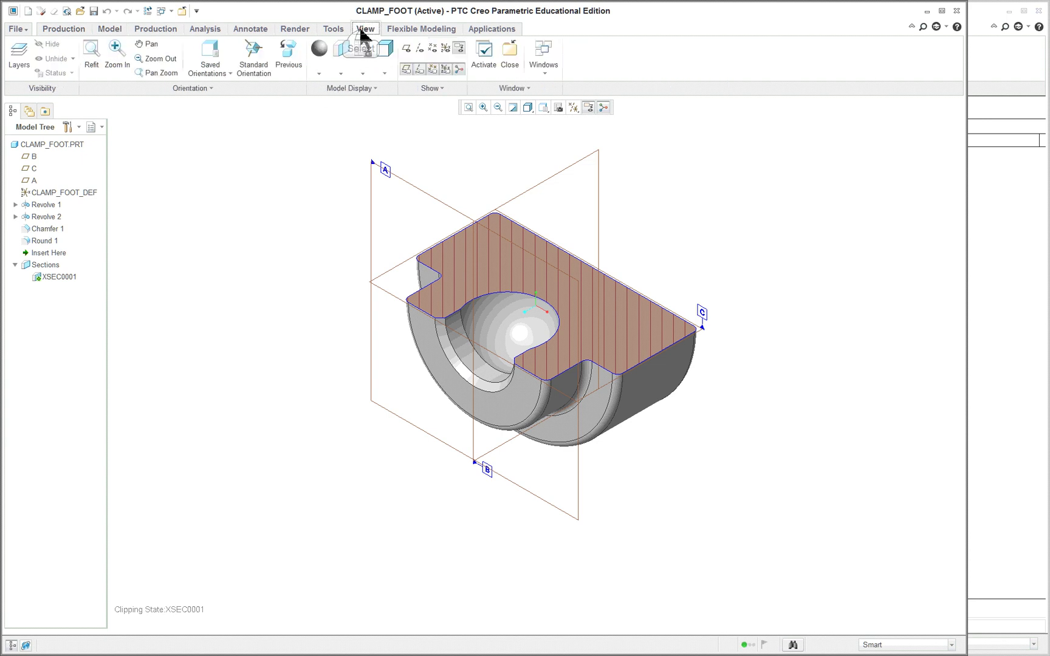
Rename cross-section XSEC0001 to A and close the part window.
{"action": "left_click", "coordinate": [64, 278]}
{"action": "double_click", "coordinate": [66, 278]}
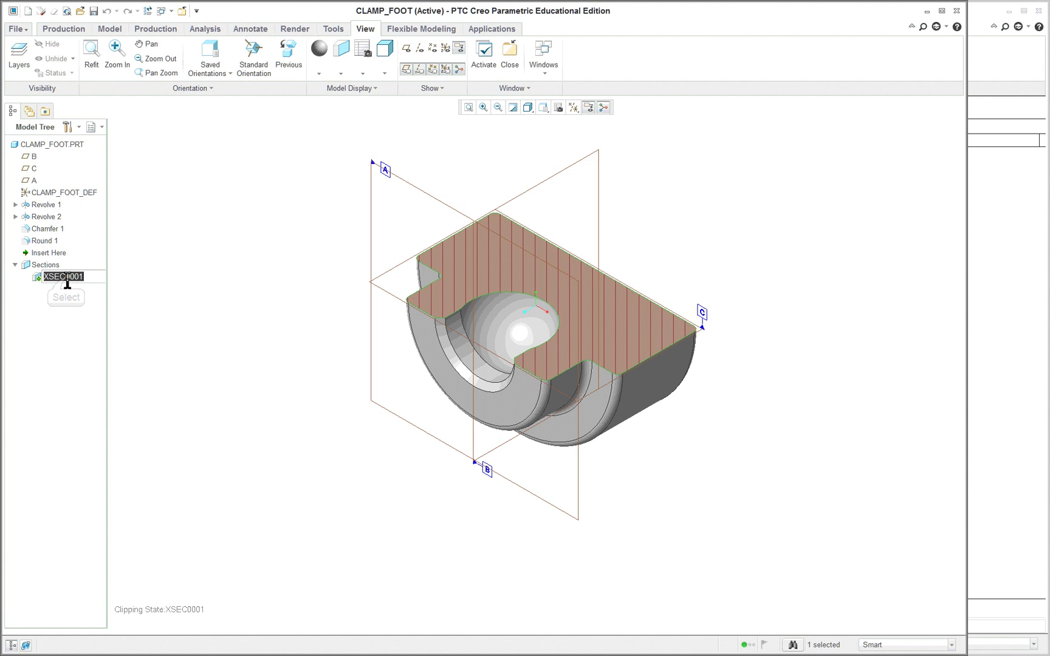
{"action": "type", "text": "a"}
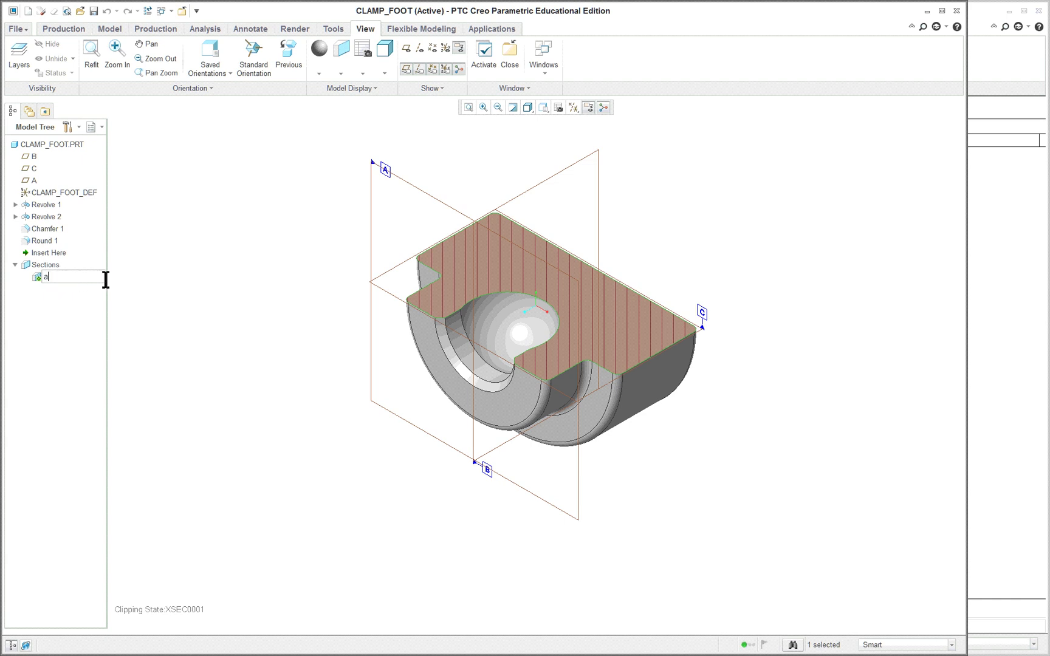
{"action": "key", "text": "Return"}
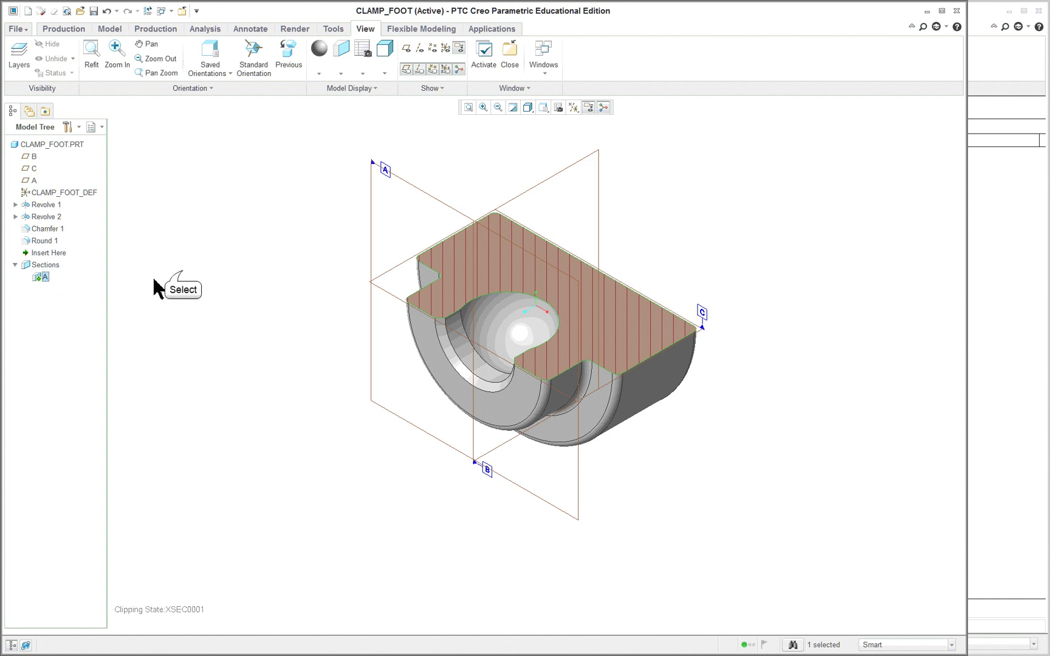
{"action": "left_click", "coordinate": [97, 293]}
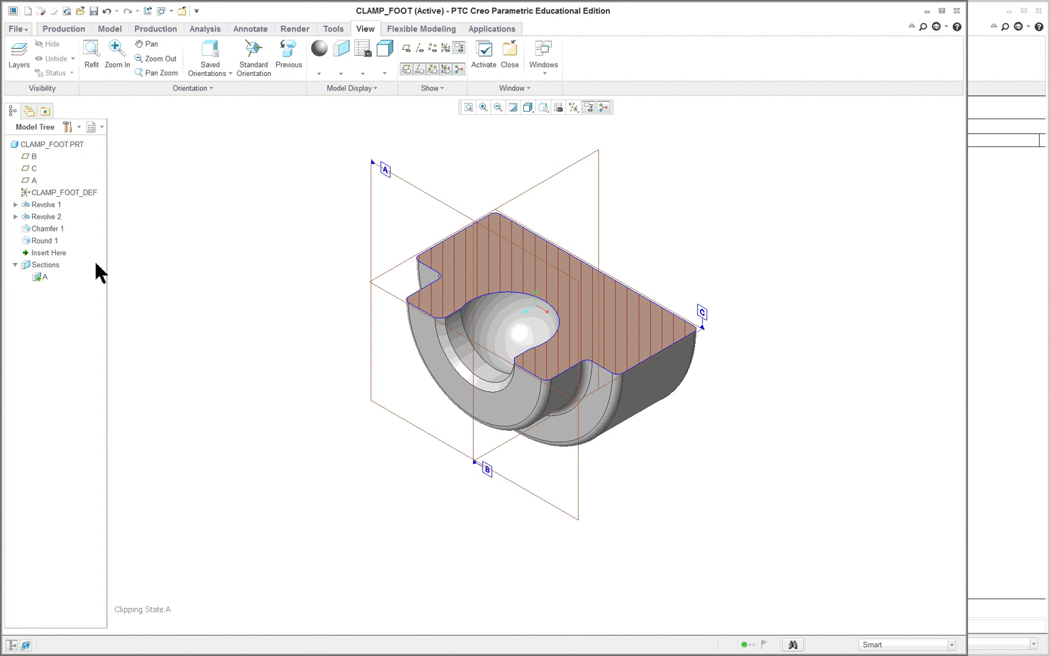
{"action": "left_click", "coordinate": [956, 13]}
{"action": "left_click", "coordinate": [555, 453]}
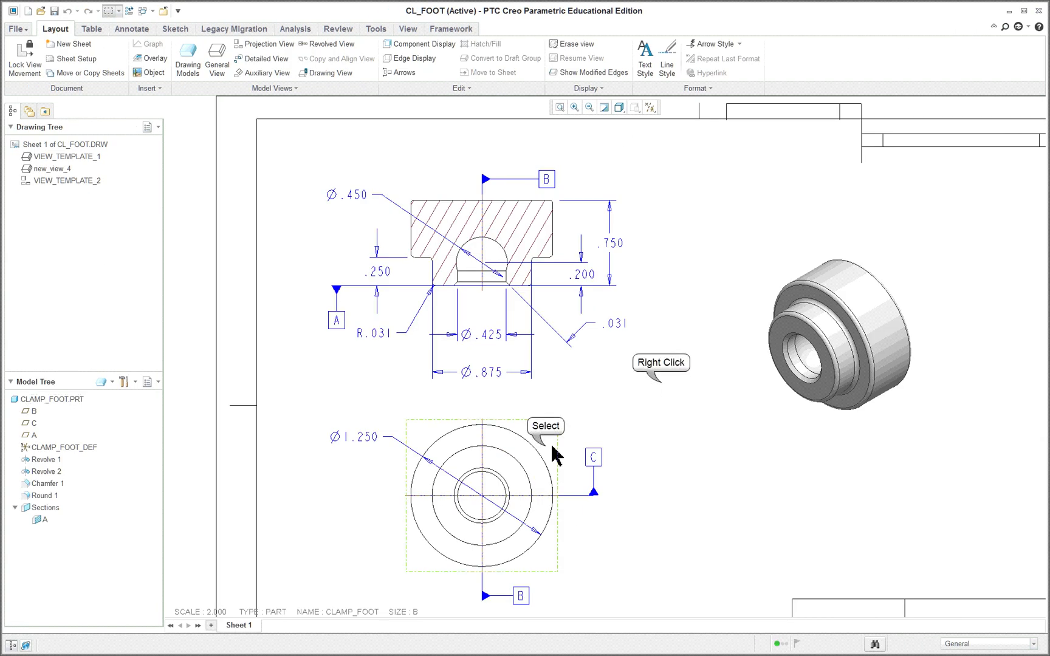
{"action": "left_click", "coordinate": [554, 453]}
{"action": "right_click", "coordinate": [662, 387]}
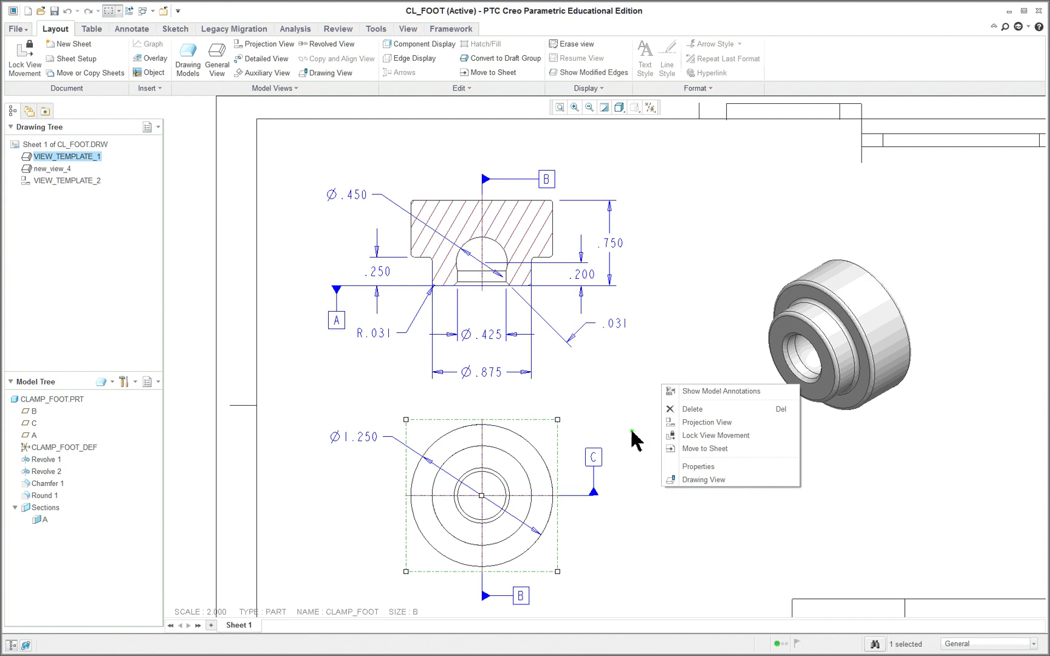
{"action": "double_click", "coordinate": [747, 532]}
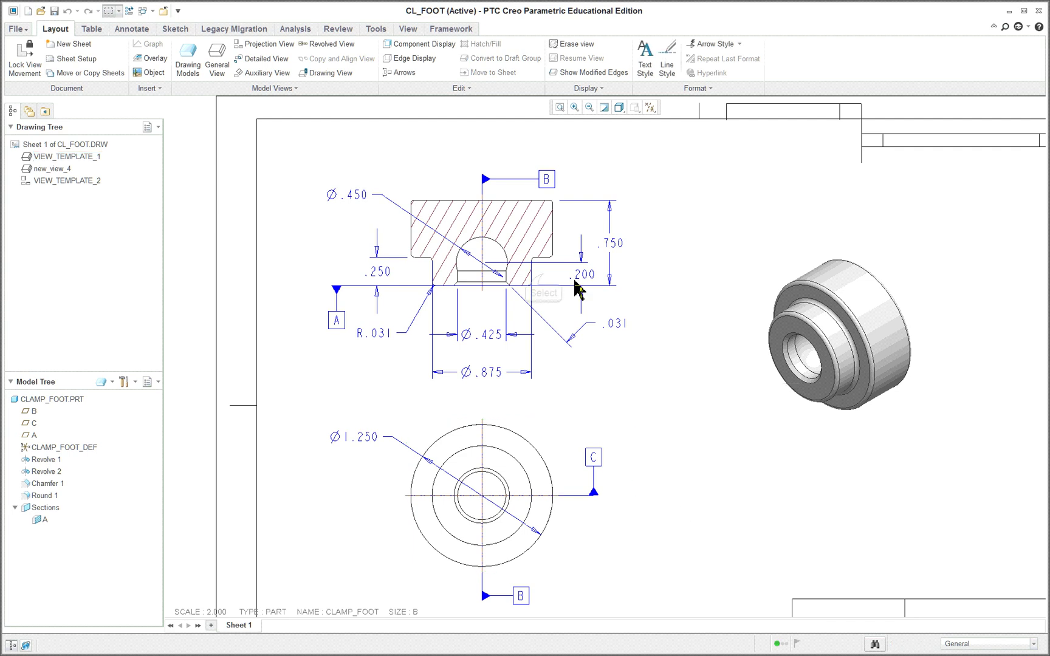
{"action": "left_click", "coordinate": [543, 278]}
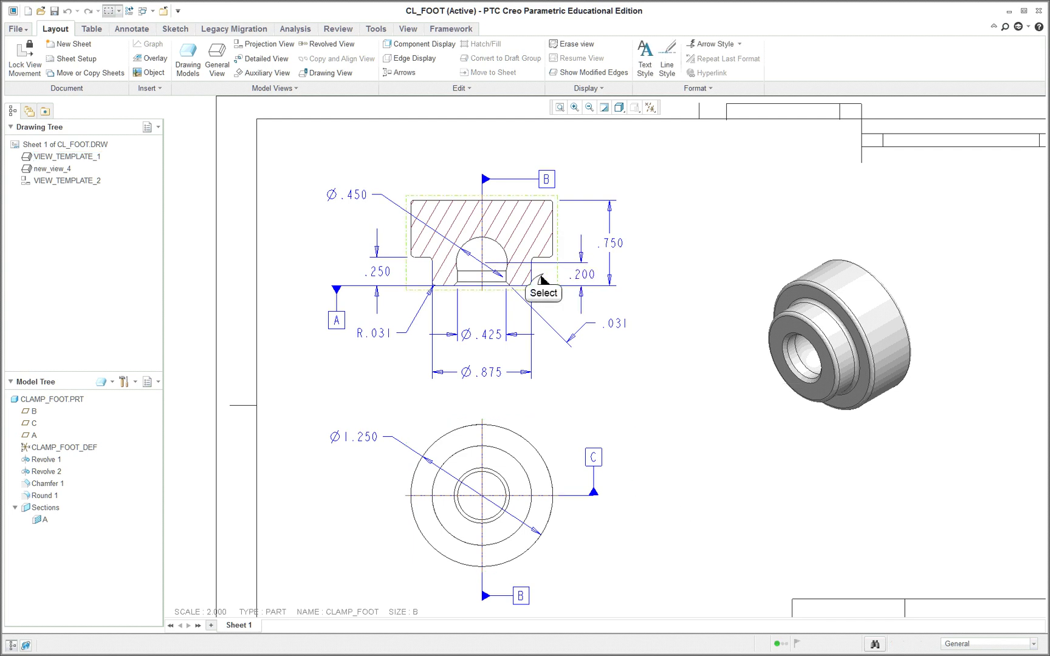
{"action": "right_click", "coordinate": [667, 235]}
{"action": "left_click", "coordinate": [693, 298]}
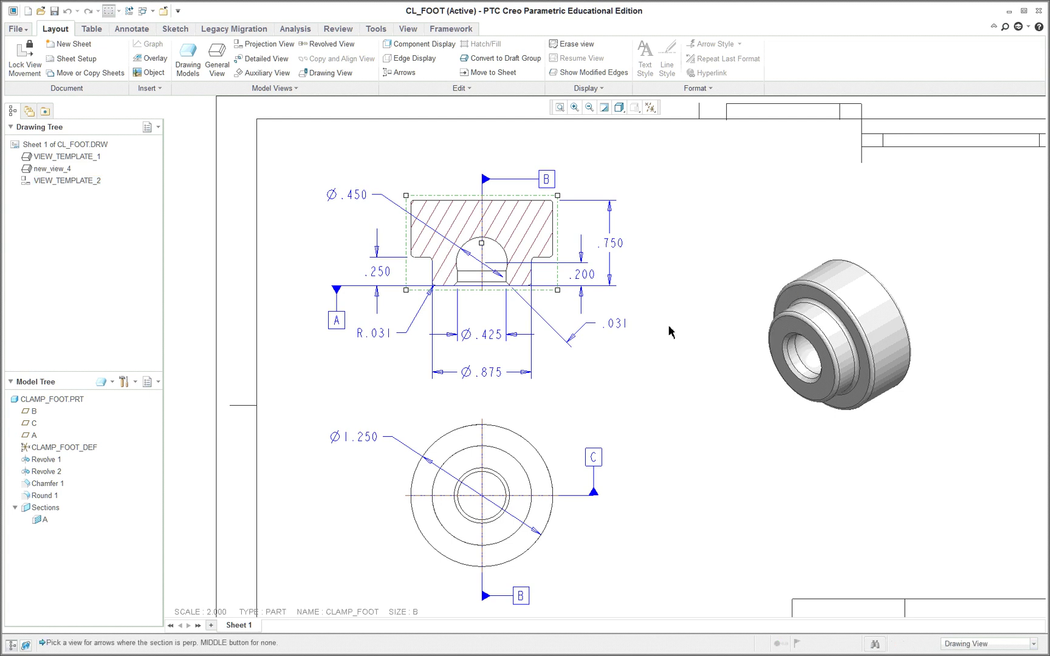
{"action": "left_click", "coordinate": [550, 469]}
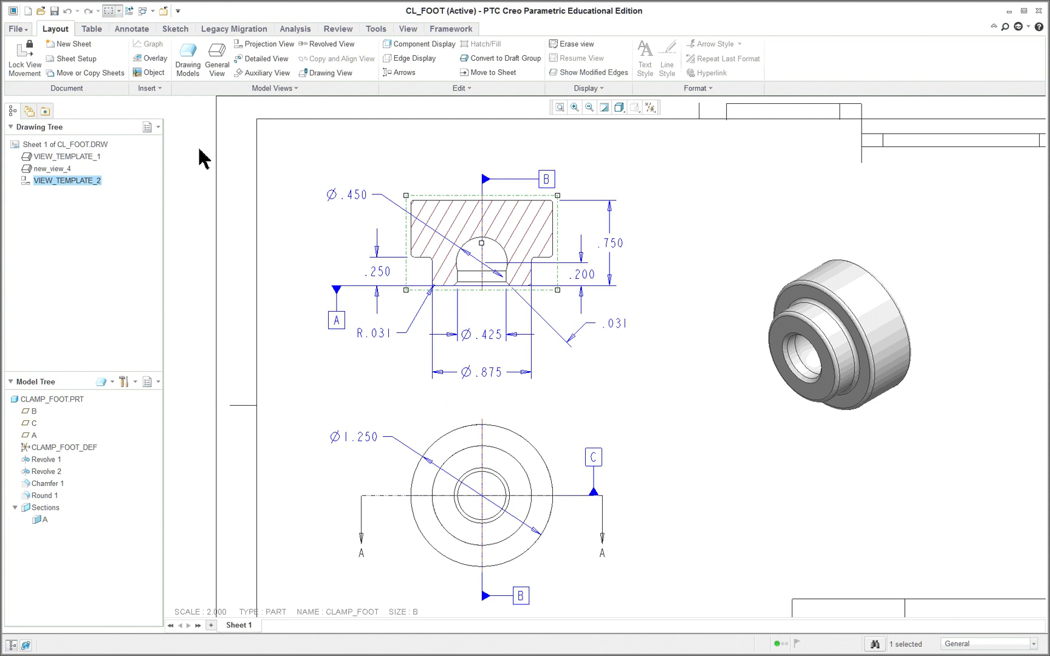
{"action": "left_click", "coordinate": [604, 584]}
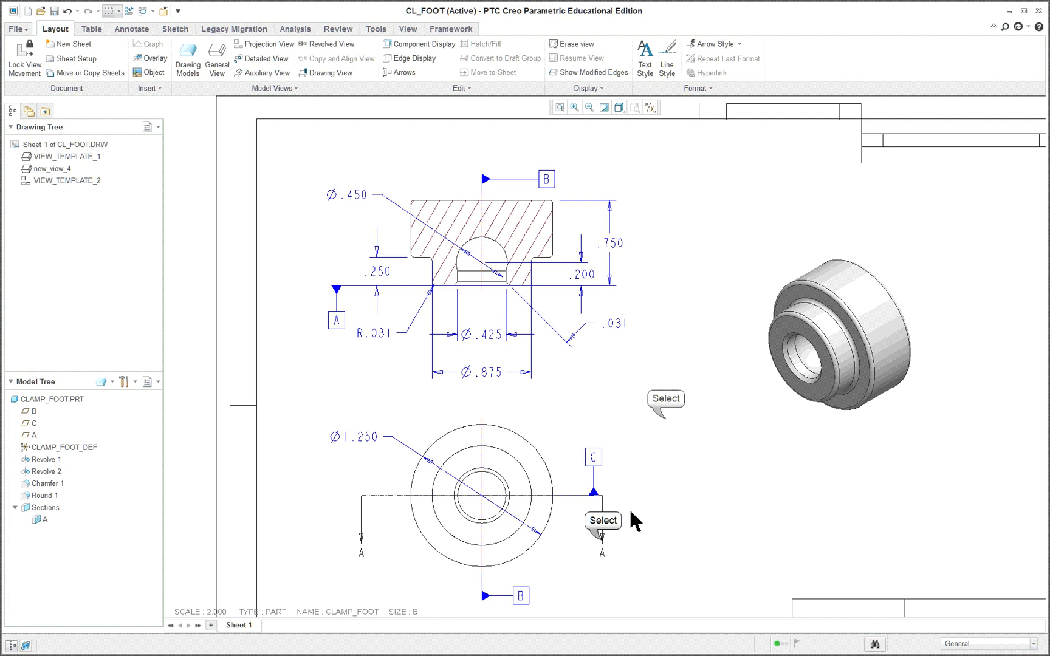
{"action": "left_click", "coordinate": [604, 542]}
{"action": "key", "text": "Delete"}
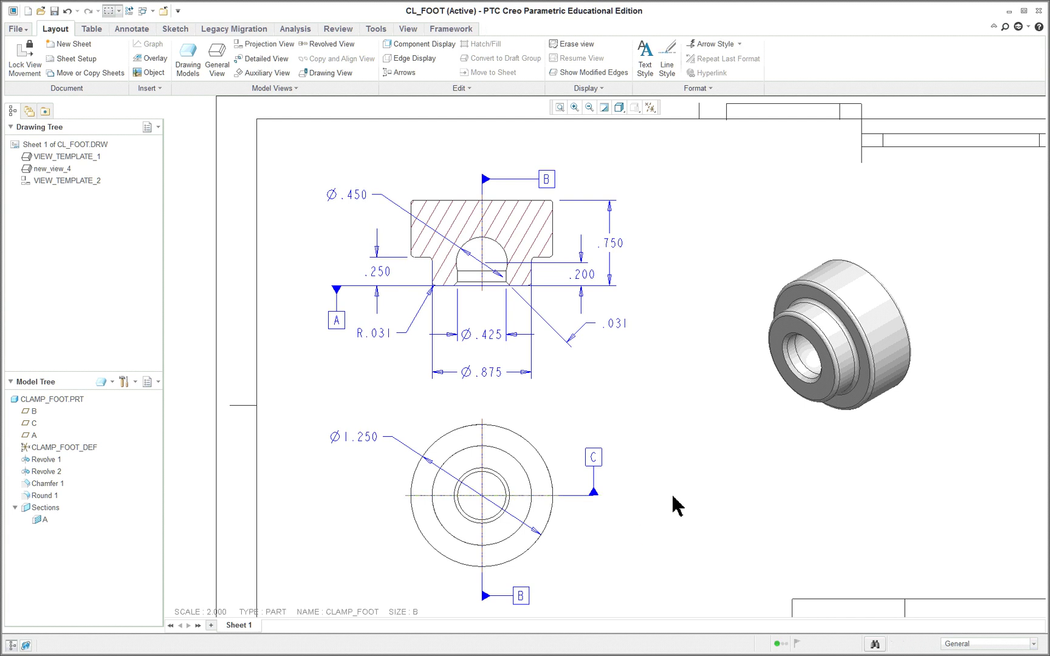